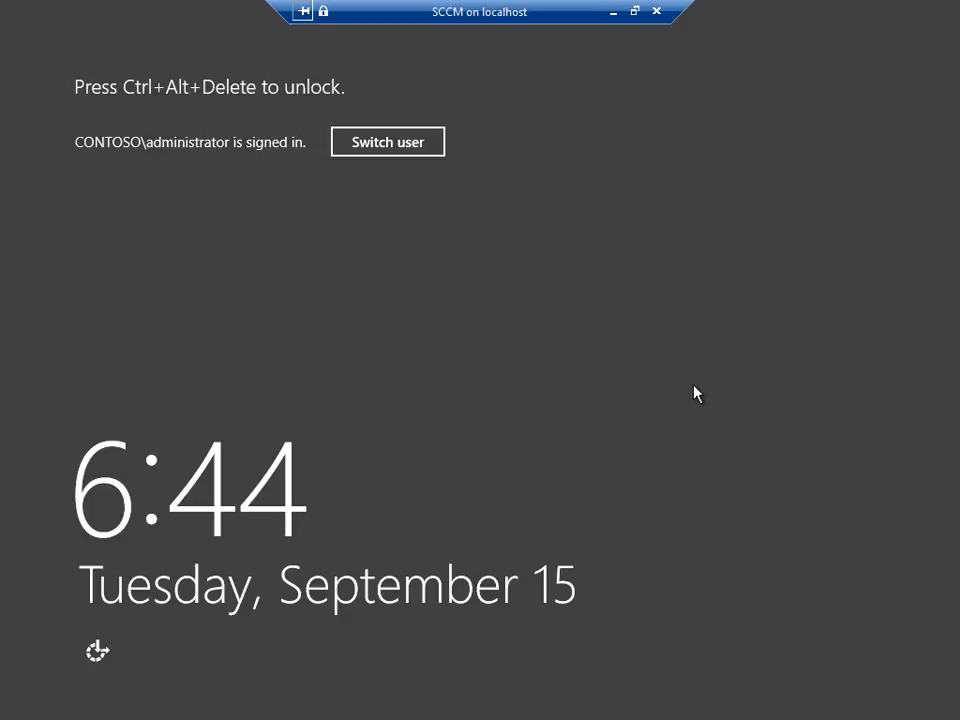
# Step: Unlock the locked SCCM server session by entering the administrator account's password
pyautogui.hotkey('ctrl', 'alt', 'End')
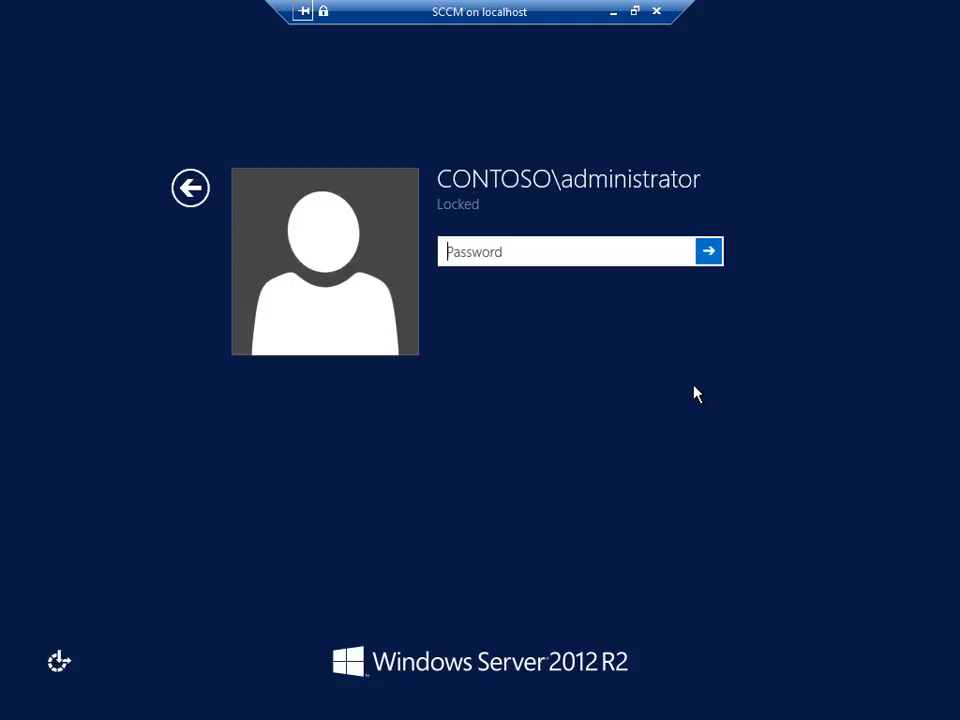
pyautogui.write('********')
pyautogui.press('Return')
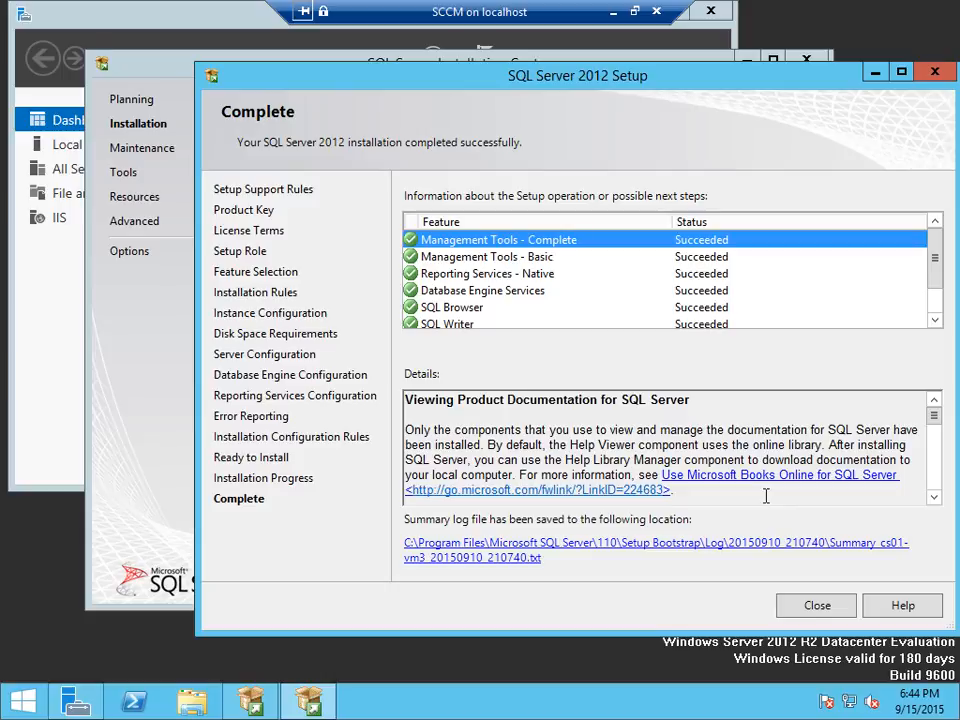
# Step: Close the completed SQL Server 2012 Setup and its crashed landing page, and maximize Server Manager
pyautogui.click(817, 604)
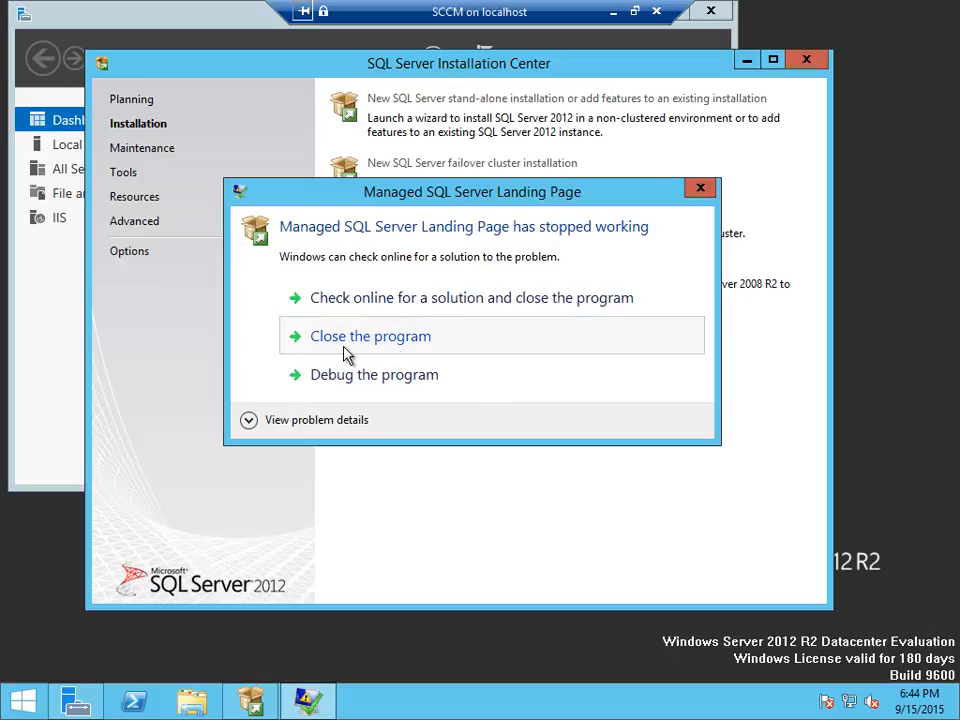
pyautogui.click(388, 343)
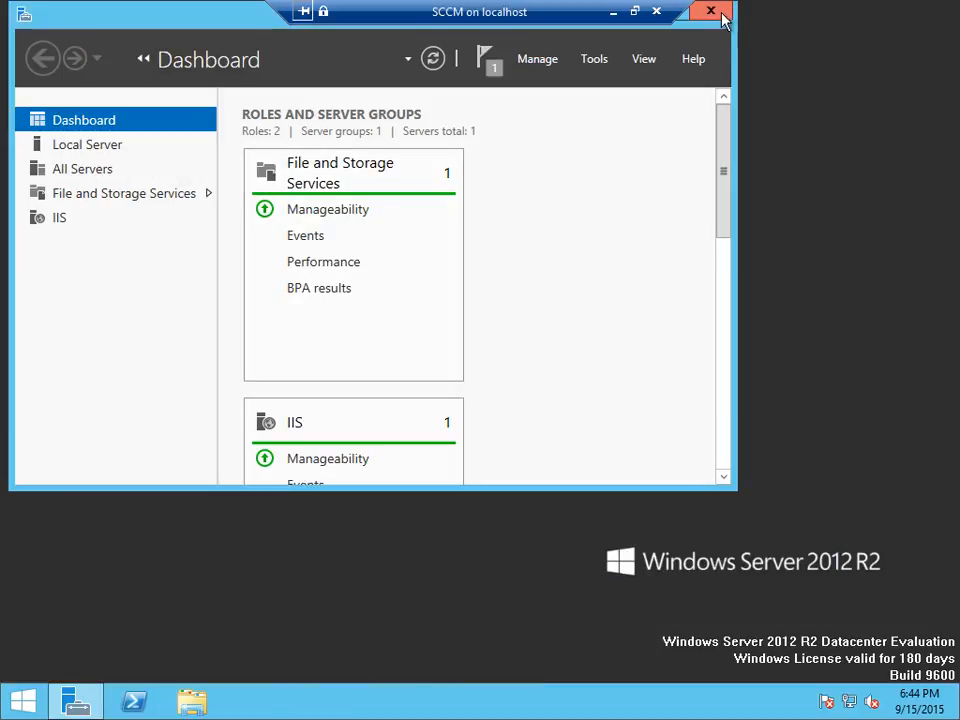
pyautogui.moveTo(257, 28); pyautogui.dragTo(296, 97)
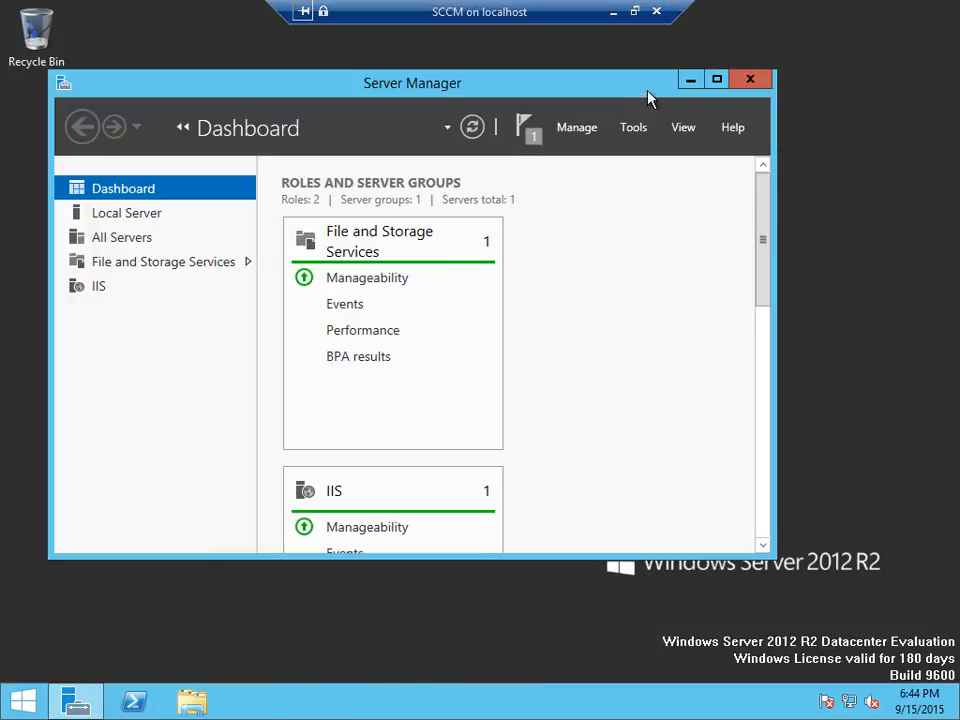
pyautogui.click(717, 80)
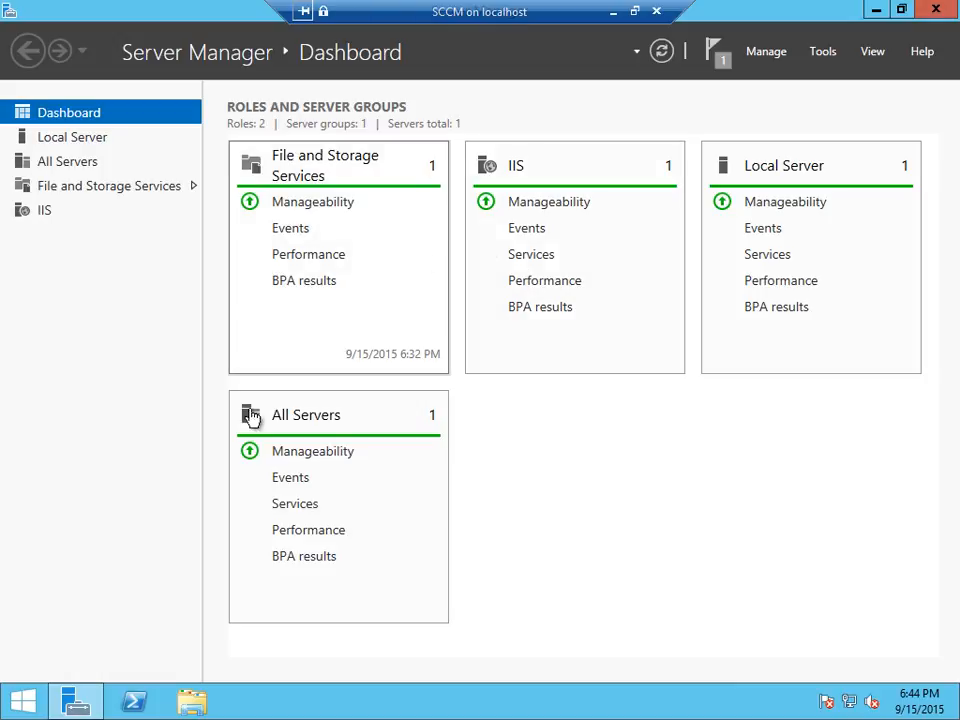
# Step: Restart the server with the shutdown reason Other (Unplanned)
pyautogui.rightClick(21, 705)
pyautogui.moveTo(108, 673)
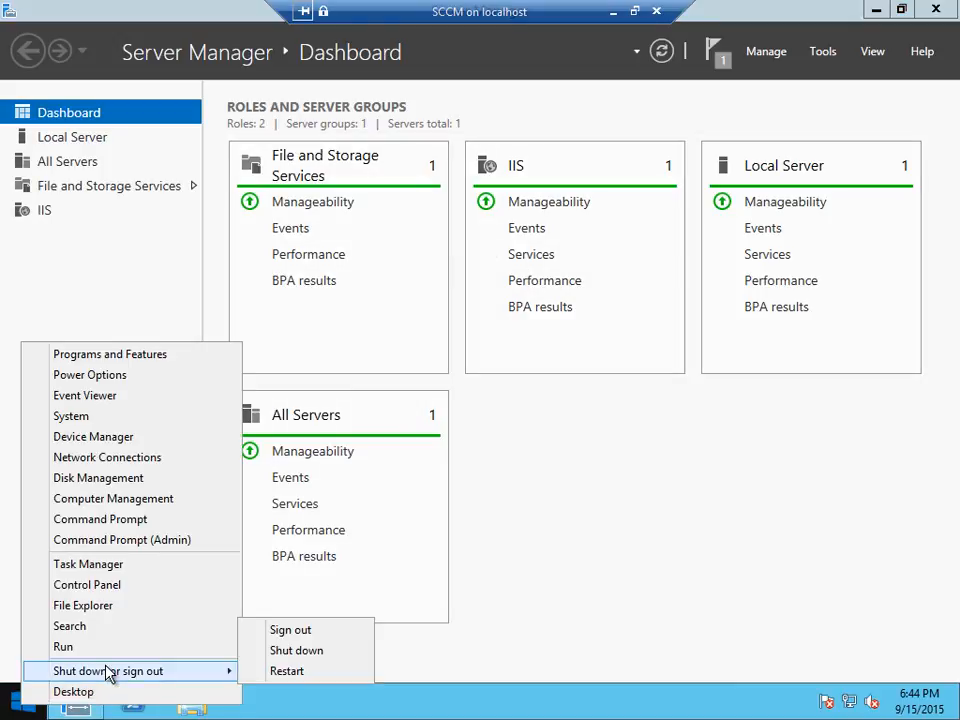
pyautogui.click(330, 671)
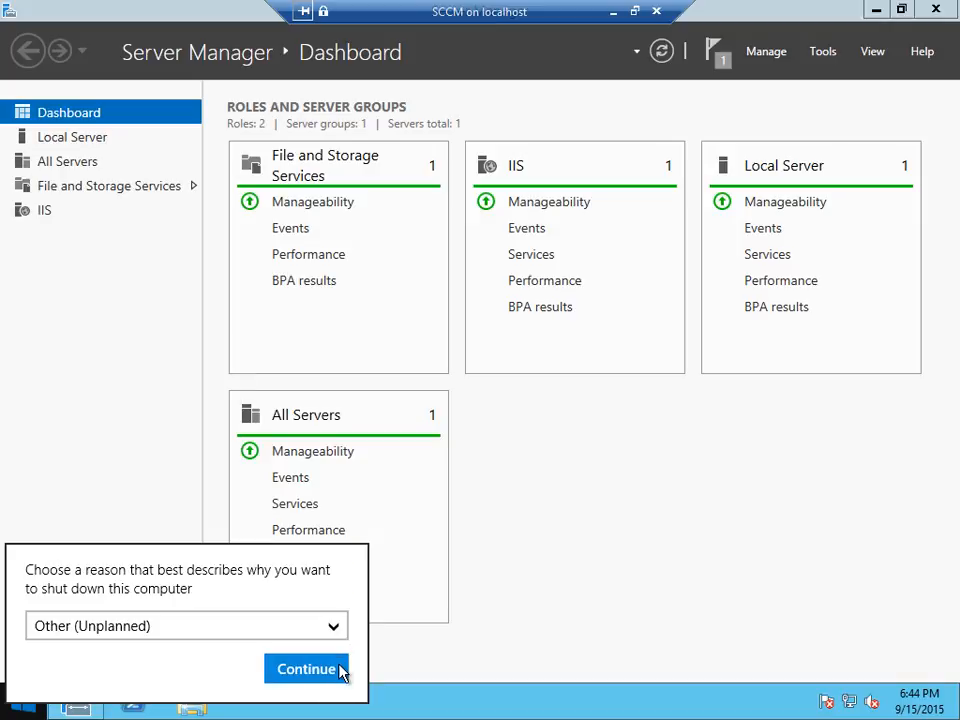
pyautogui.click(339, 673)
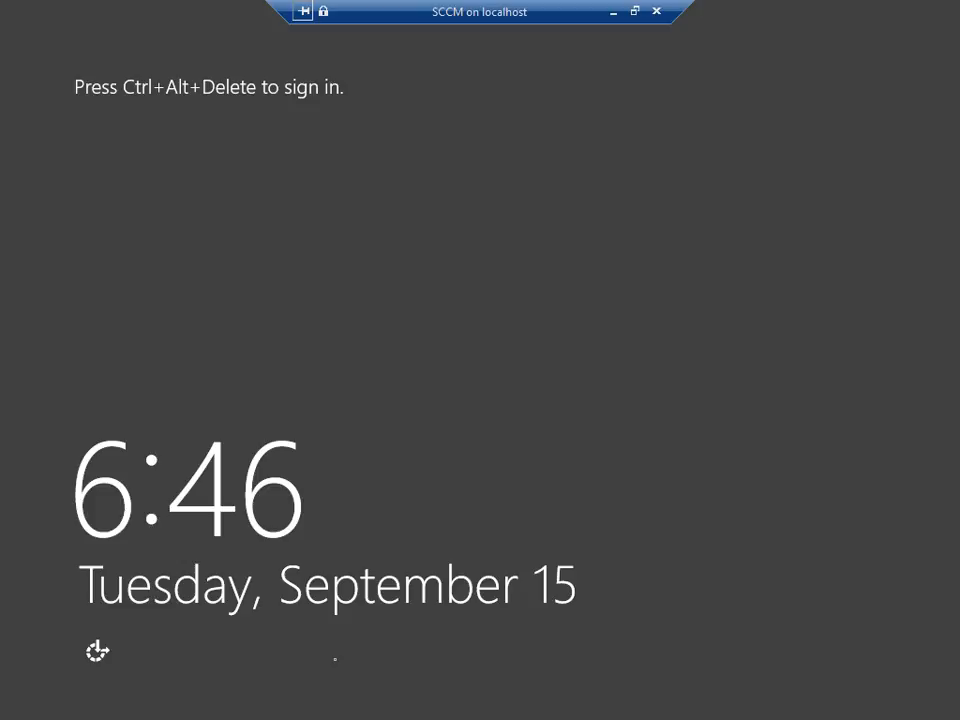
# Step: Sign in to the restarted server with the domain administrator account's password
pyautogui.hotkey('ctrl', 'alt', 'End')
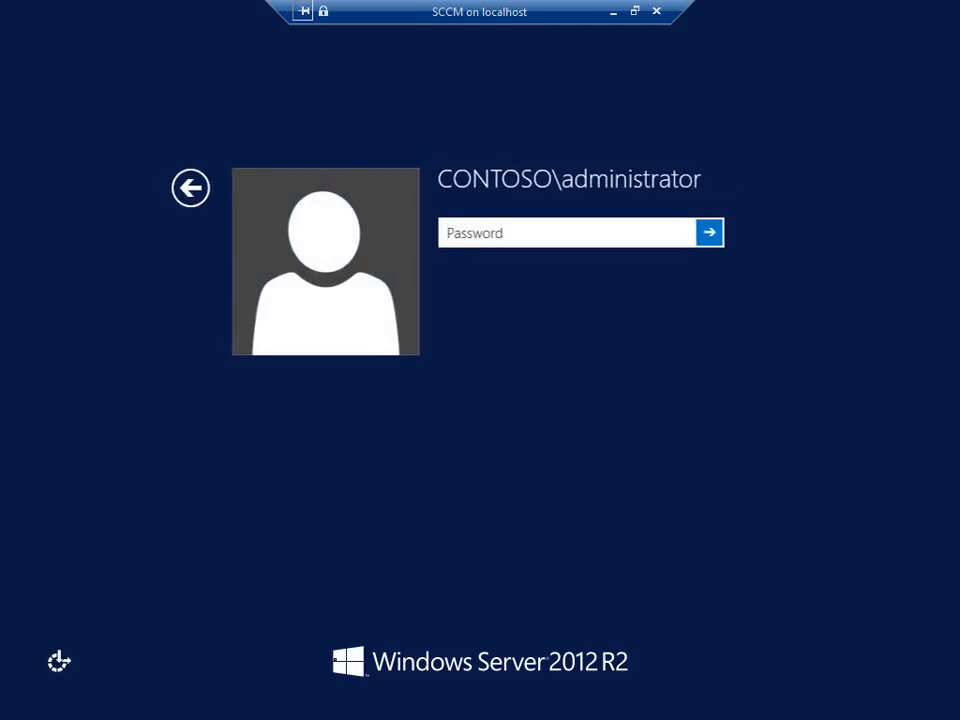
pyautogui.write('********')
pyautogui.press('Return')
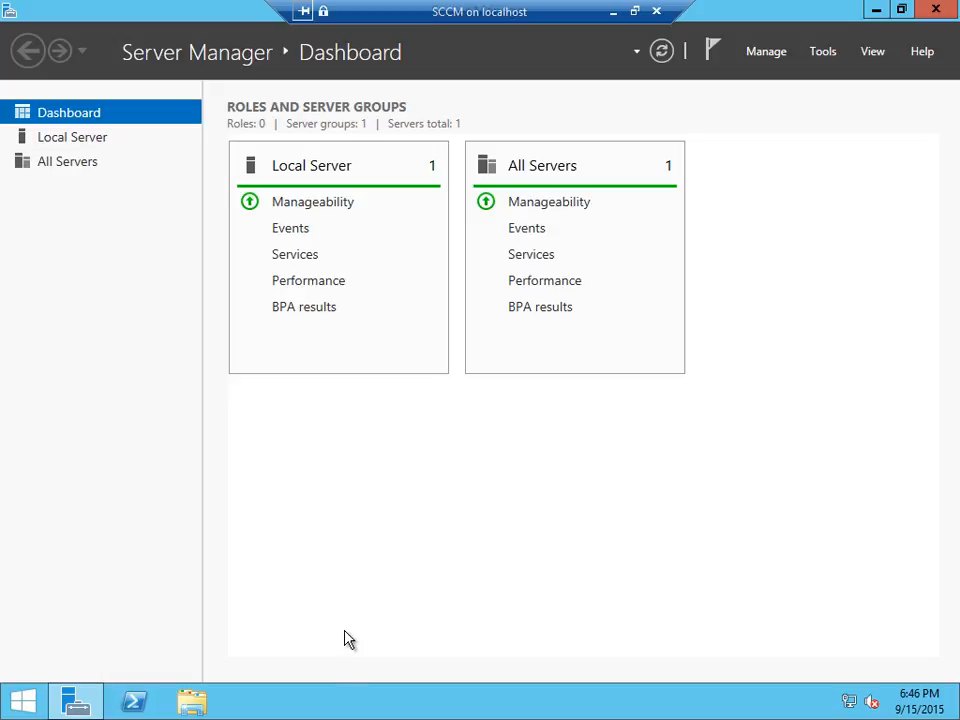
pyautogui.click(32, 702)
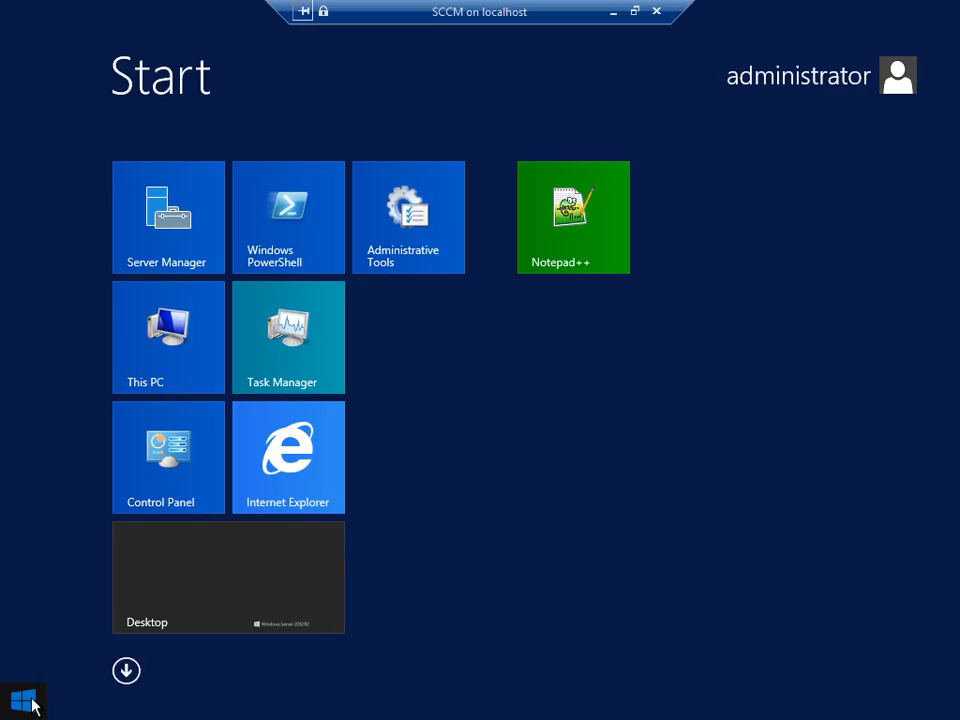
pyautogui.click(127, 671)
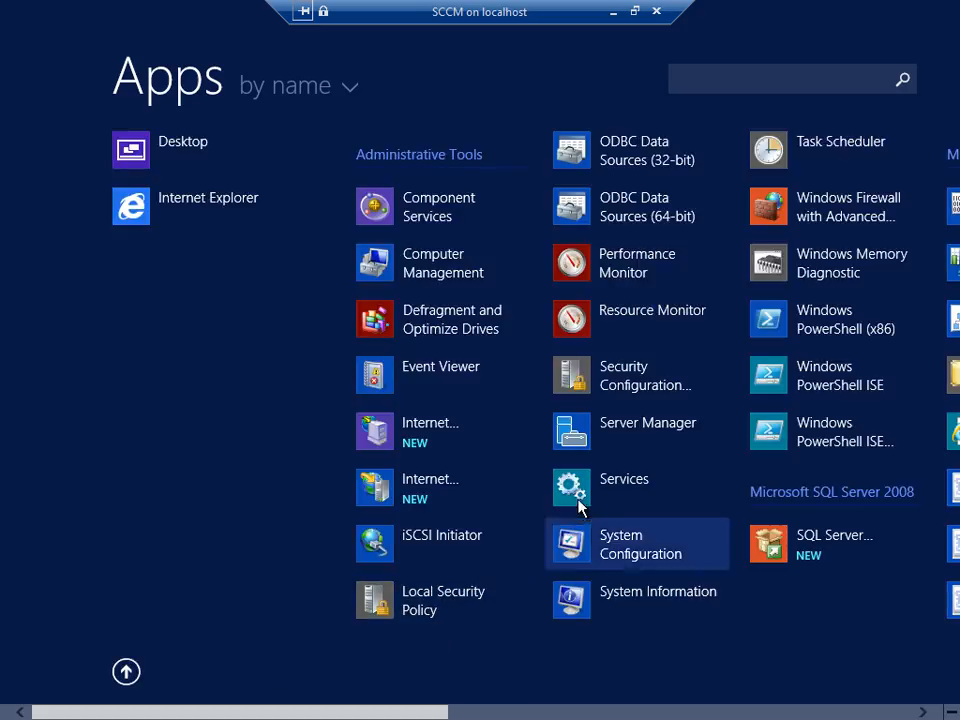
pyautogui.scroll(-5, 579, 508)
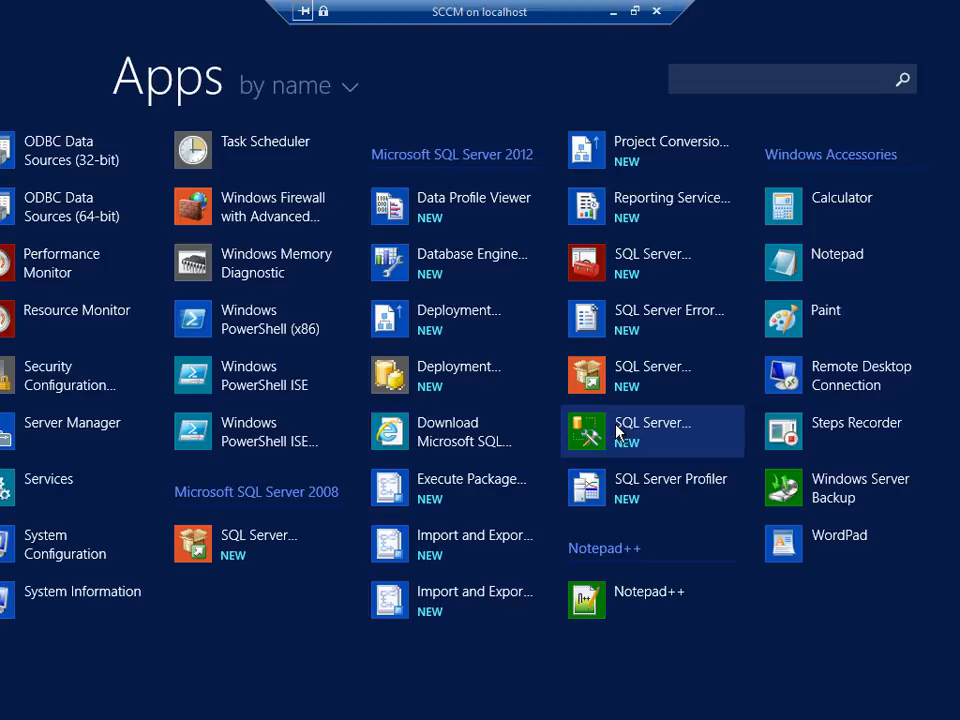
pyautogui.click(615, 423)
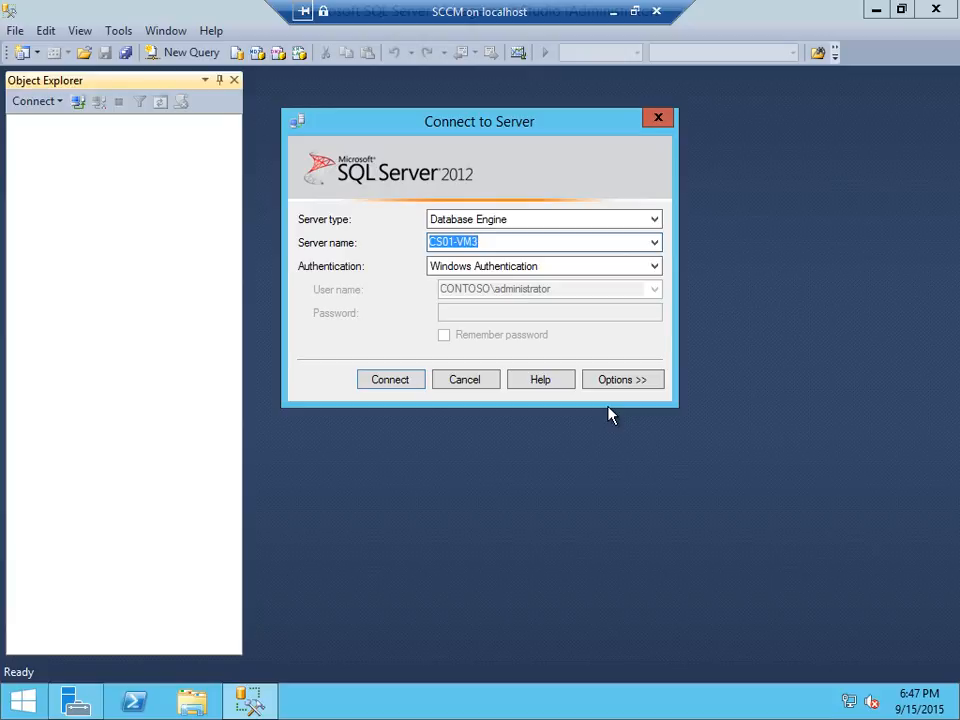
pyautogui.click(390, 380)
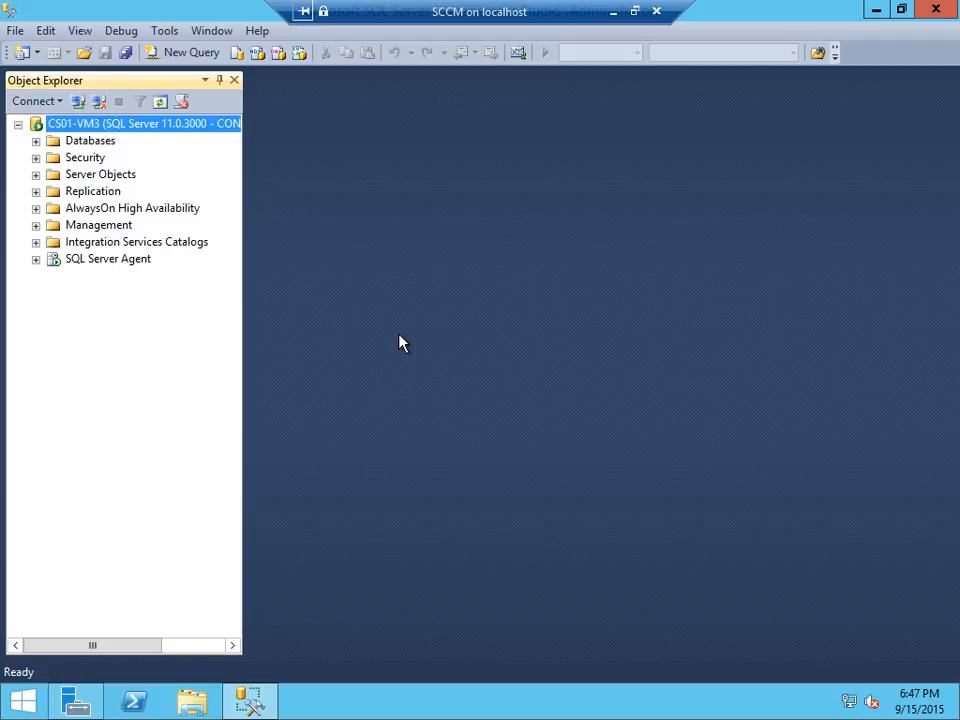
pyautogui.rightClick(100, 121)
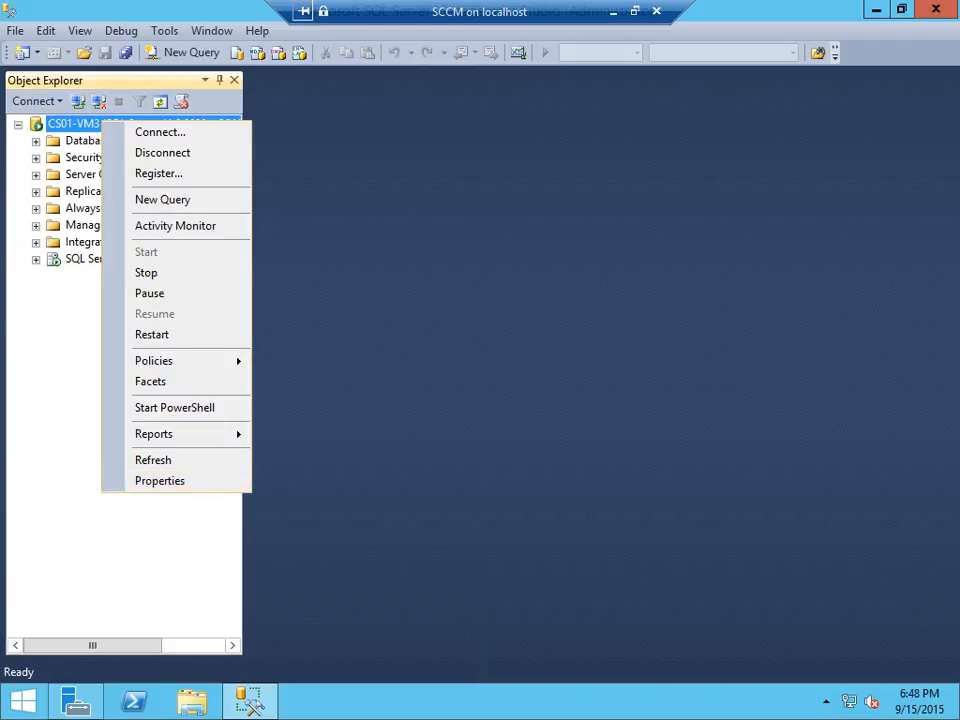
pyautogui.click(932, 10)
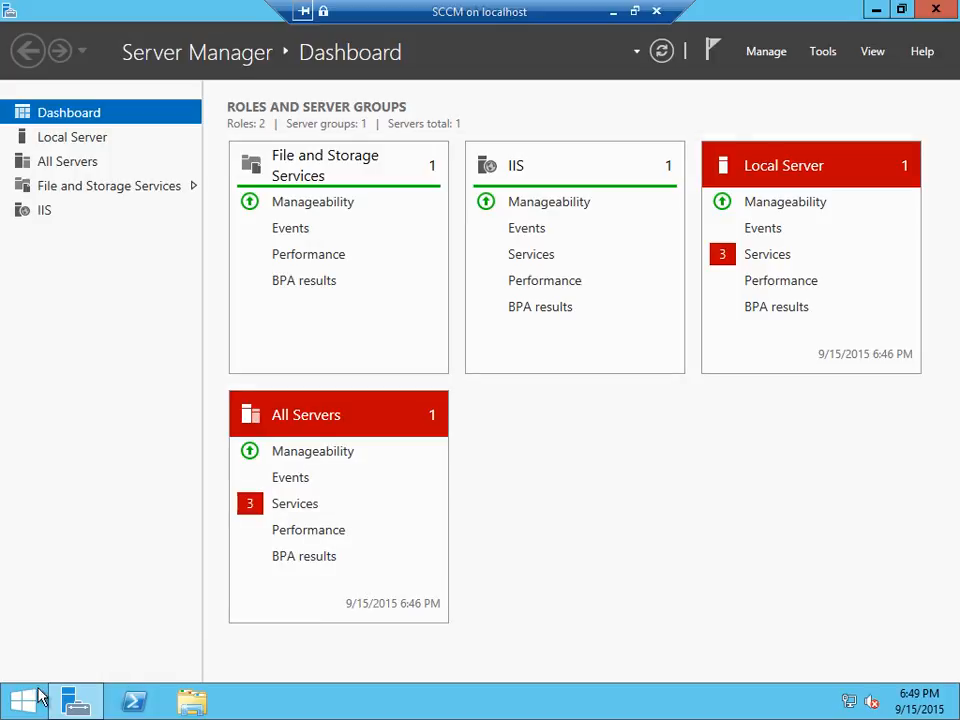
# Step: Launch SQL Server Management Studio and connect to the CS01-VM3 Database Engine using Windows Authentication
pyautogui.click(28, 701)
pyautogui.click(124, 672)
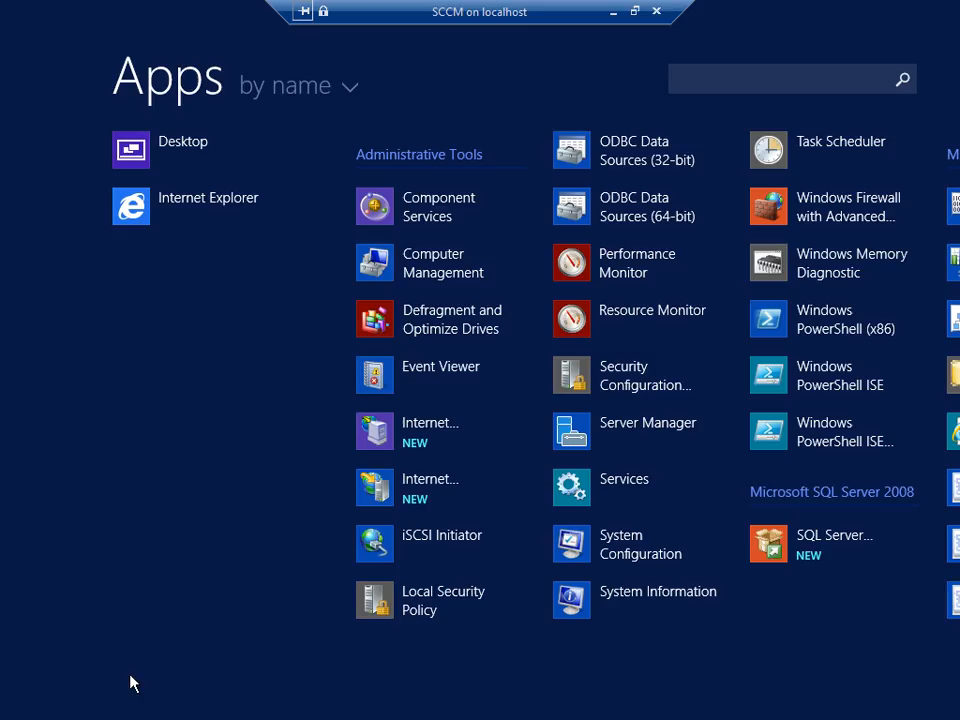
pyautogui.scroll(-5, 624, 427)
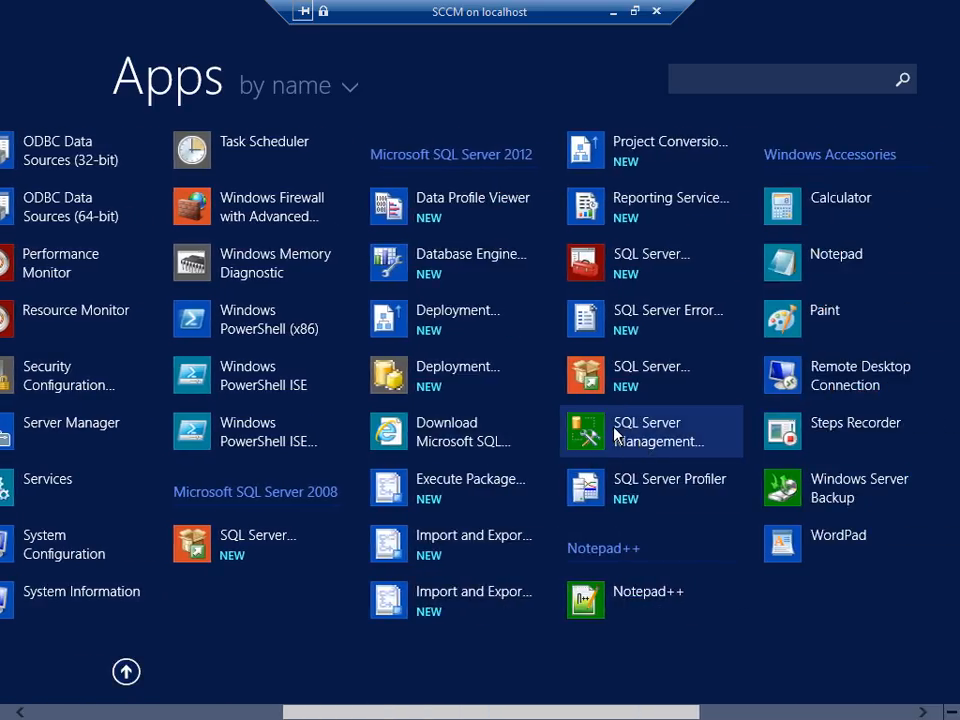
pyautogui.click(615, 429)
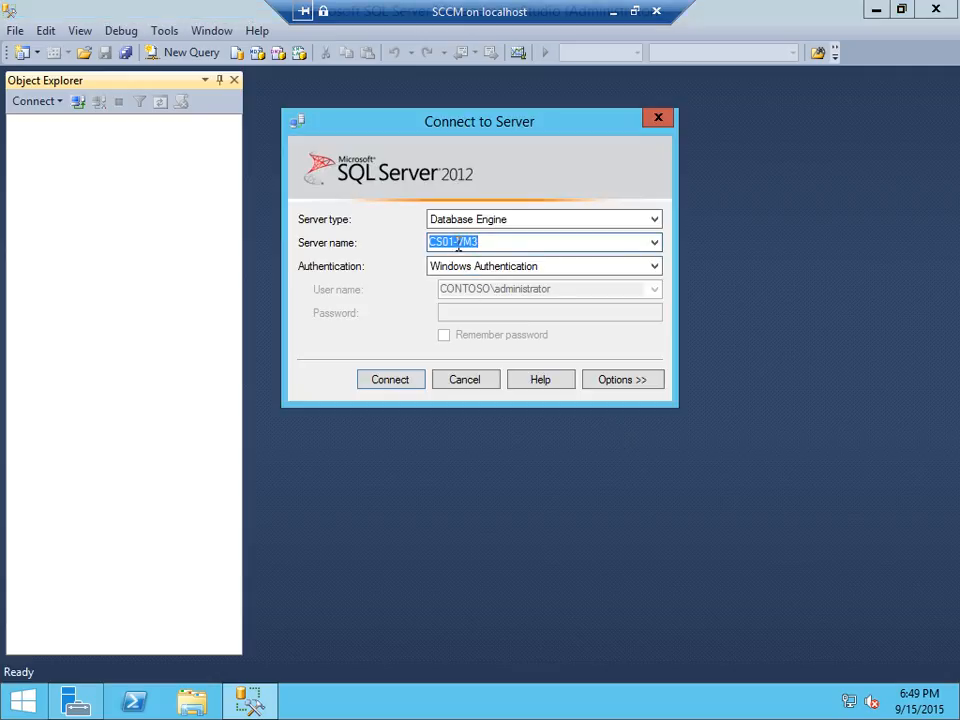
pyautogui.click(499, 243)
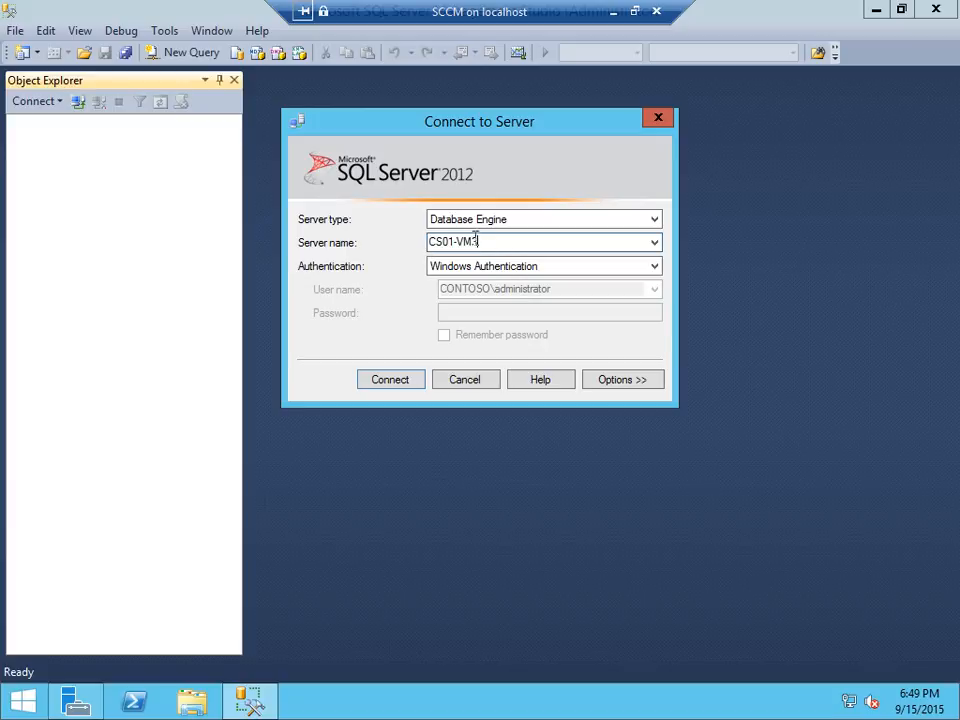
pyautogui.click(400, 380)
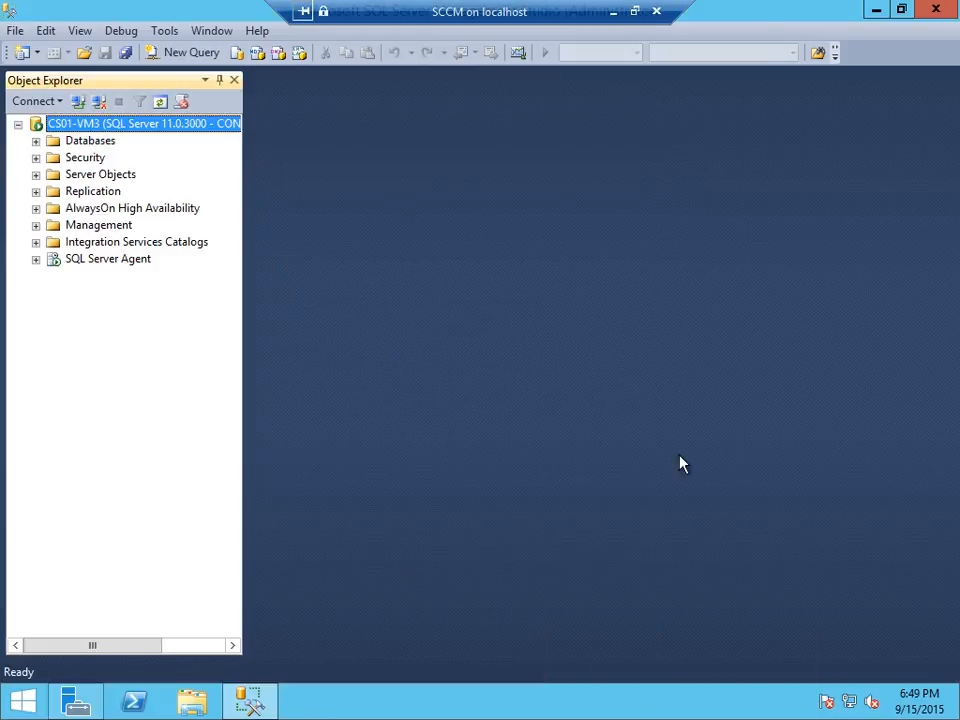
pyautogui.click(876, 10)
pyautogui.click(22, 705)
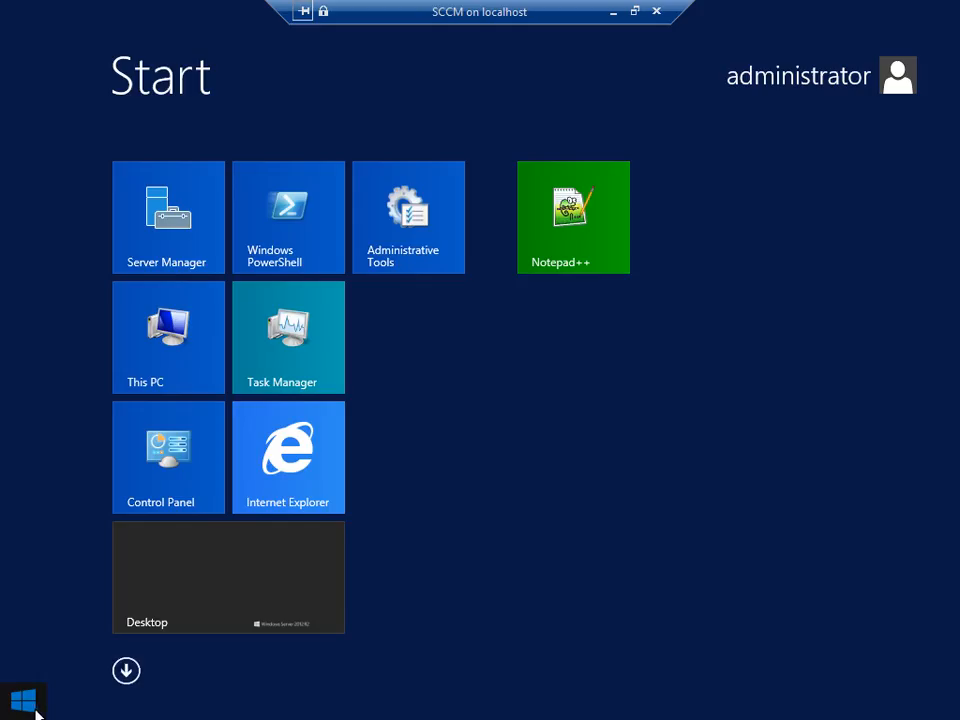
pyautogui.press('Escape')
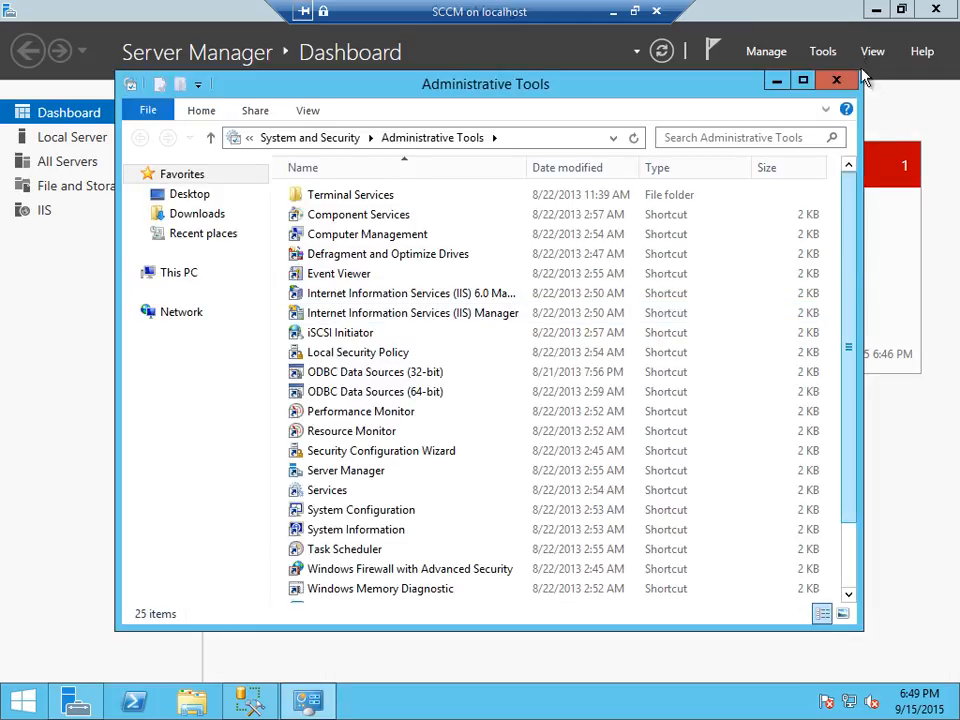
pyautogui.click(836, 80)
pyautogui.click(252, 700)
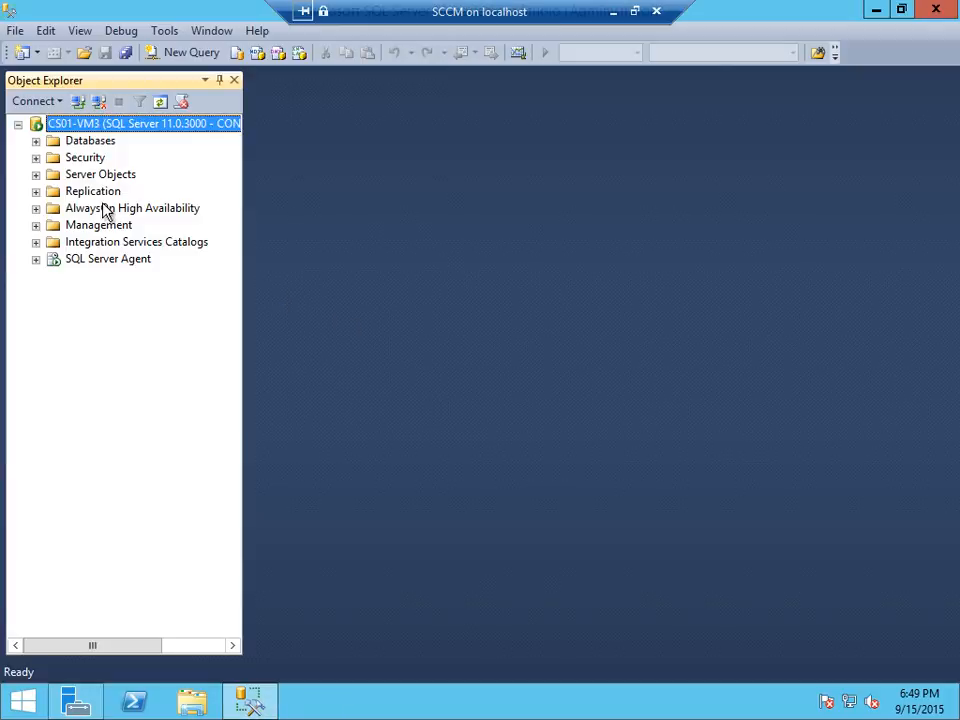
# Step: Open the properties of the CS01-VM3 server and check its Server Collation value
pyautogui.rightClick(108, 133)
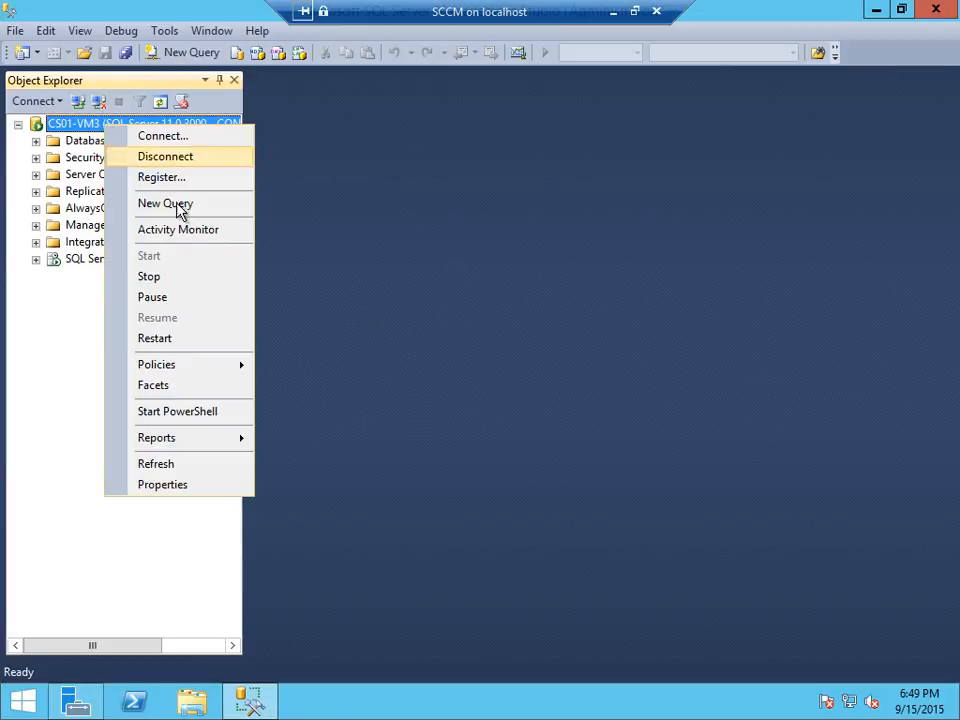
pyautogui.click(195, 494)
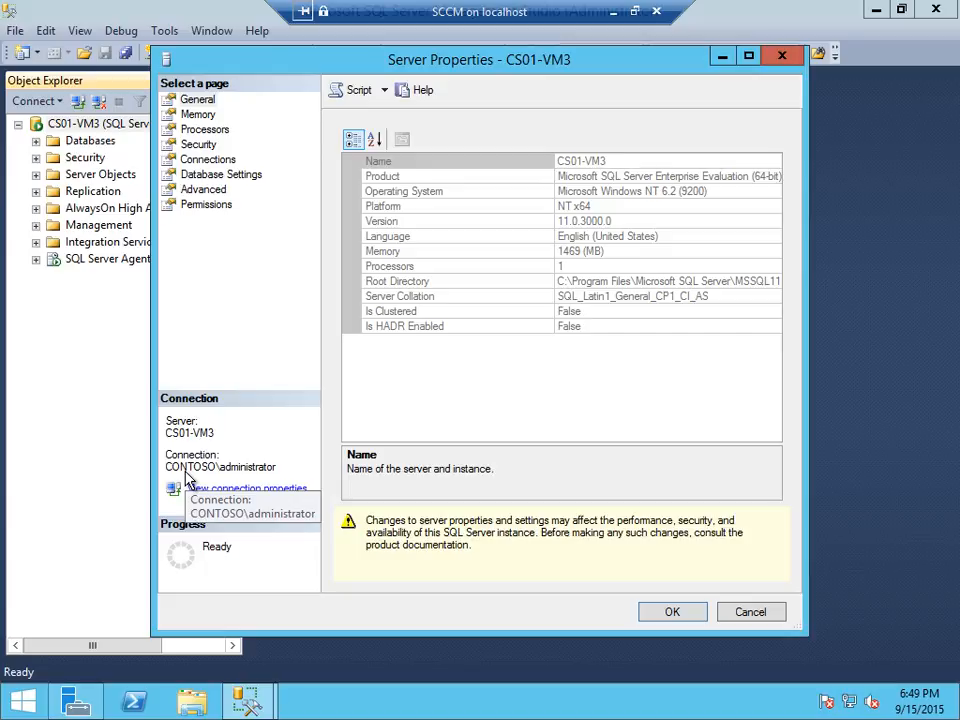
pyautogui.click(708, 297)
pyautogui.moveTo(708, 297); pyautogui.dragTo(553, 297)
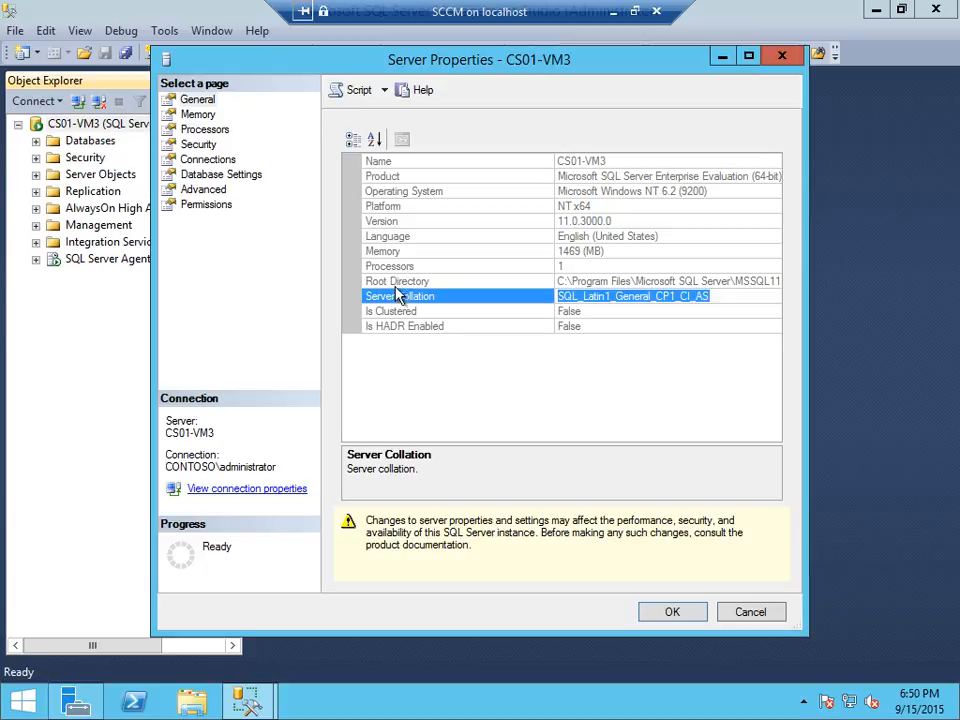
# Step: Set both the minimum and maximum server memory to 8192 MB and apply the server properties
pyautogui.click(197, 115)
pyautogui.doubleClick(354, 225)
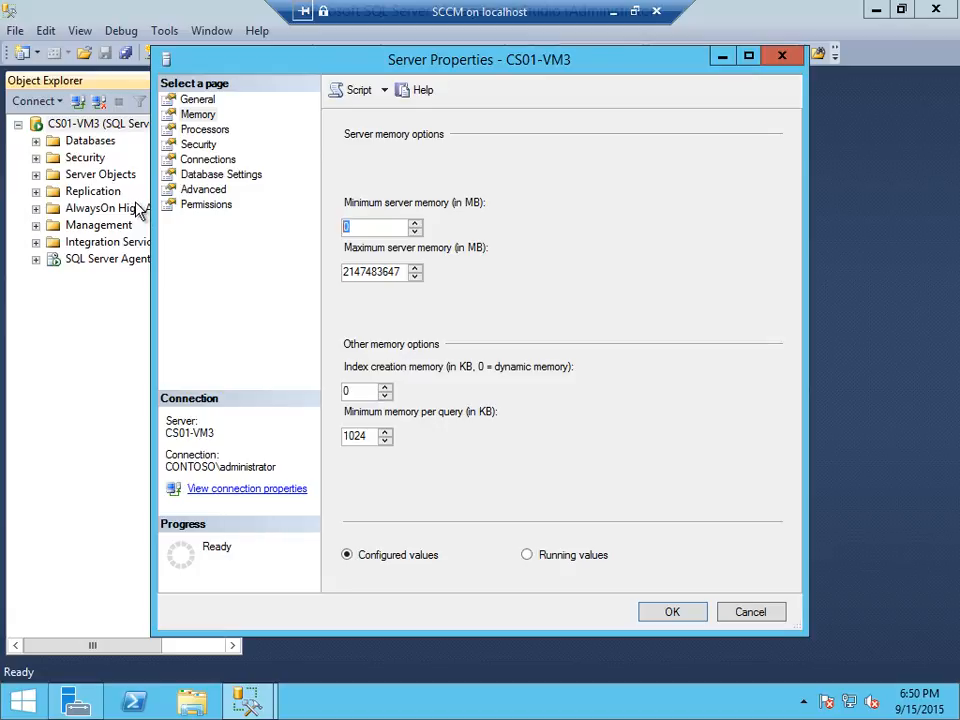
pyautogui.write('8192')
pyautogui.press('Tab')
pyautogui.write('8')
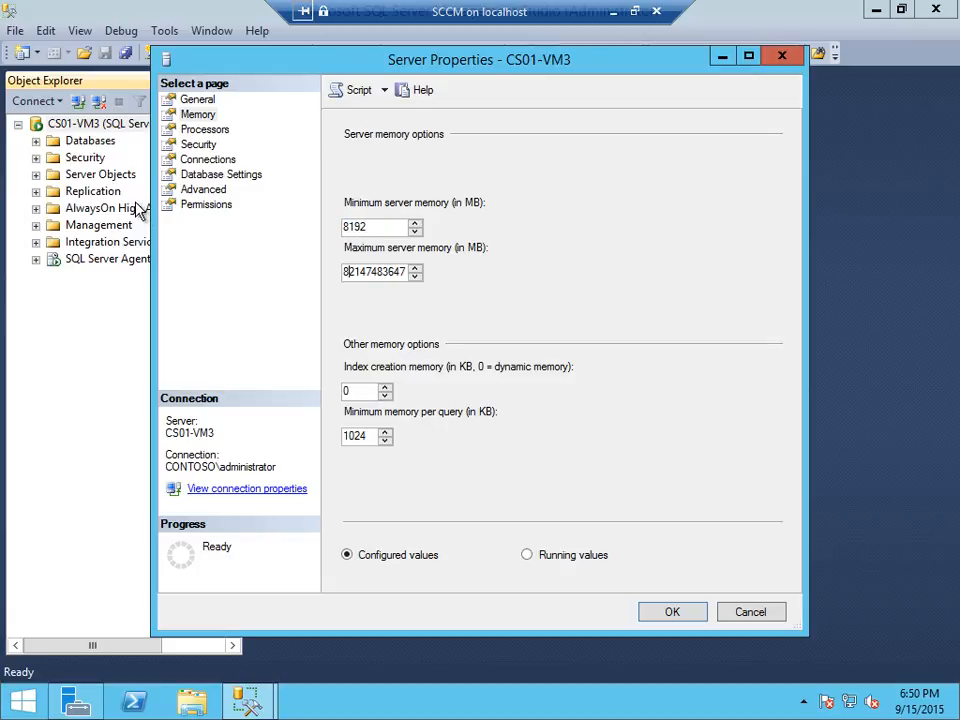
pyautogui.press('Delete')
pyautogui.press('Delete')
pyautogui.press('Delete')
pyautogui.press('Delete')
pyautogui.press('Delete')
pyautogui.press('Delete')
pyautogui.press('Delete')
pyautogui.press('Delete')
pyautogui.press('Delete')
pyautogui.press('Delete')
pyautogui.write('192')
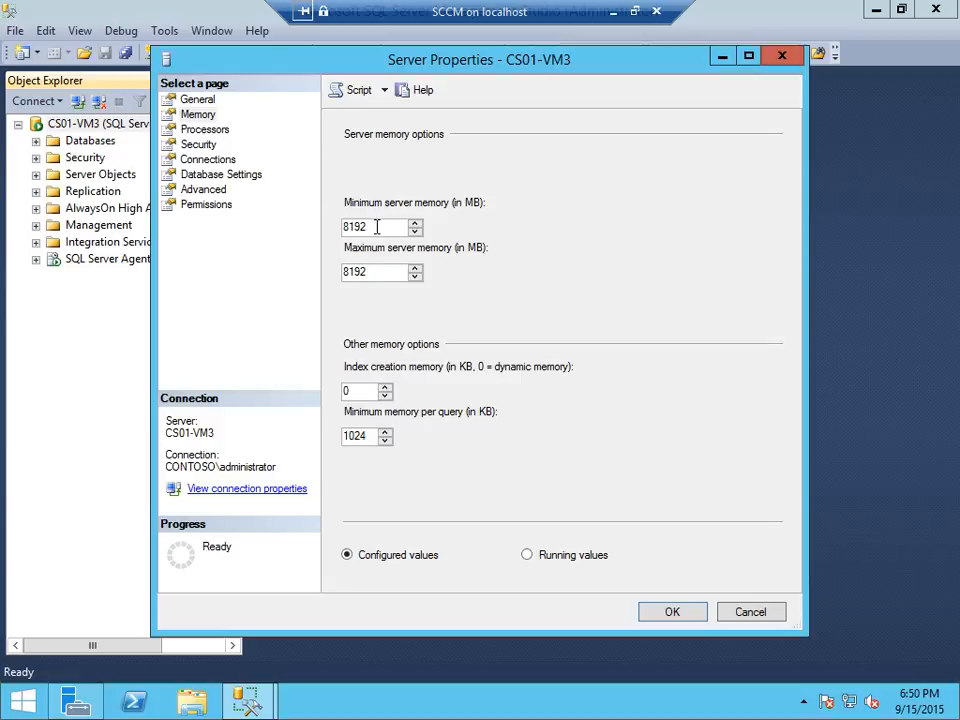
pyautogui.click(679, 620)
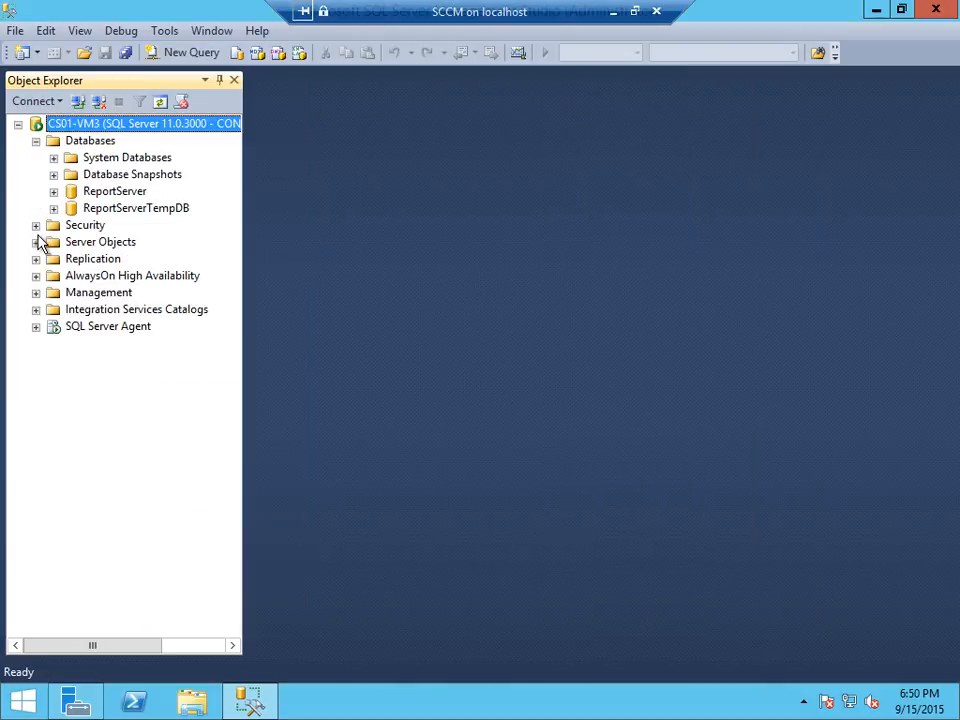
# Step: Expand the server's Security folder and its Logins to review the accounts listed there
pyautogui.click(36, 225)
pyautogui.click(101, 244)
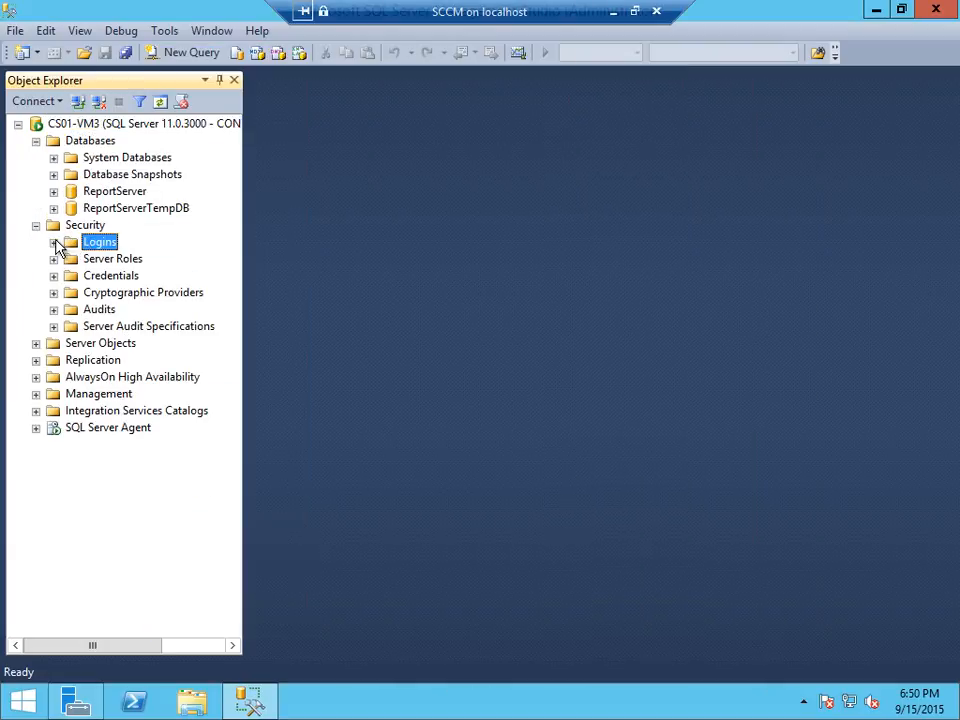
pyautogui.click(53, 242)
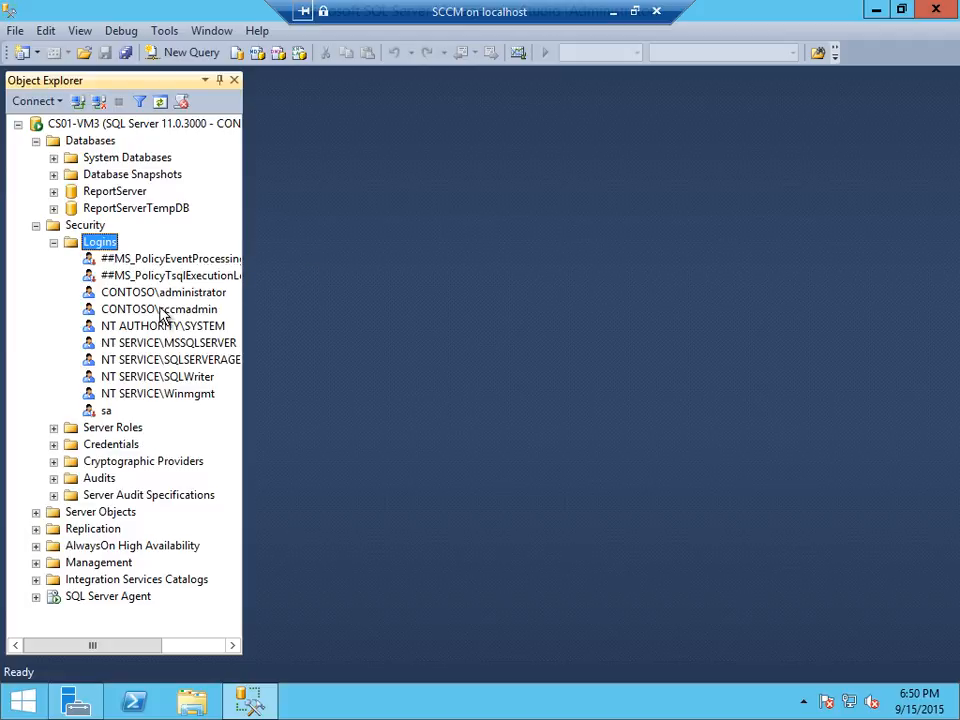
# Step: Open the properties of the CONTOSO\sccmadmin login and check its assigned server roles
pyautogui.rightClick(123, 245)
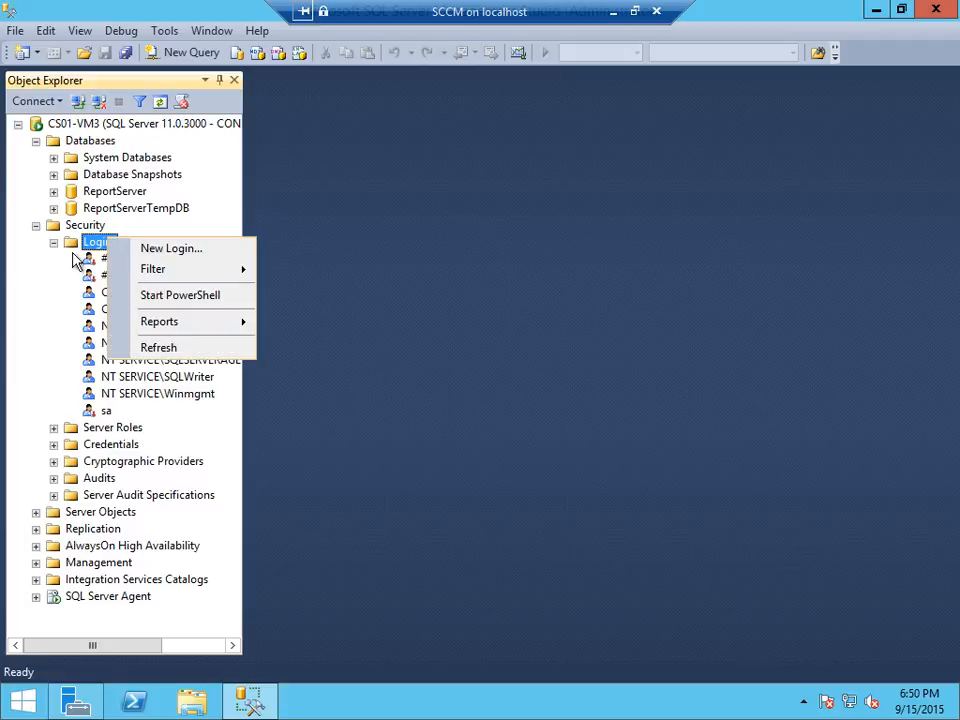
pyautogui.click(47, 311)
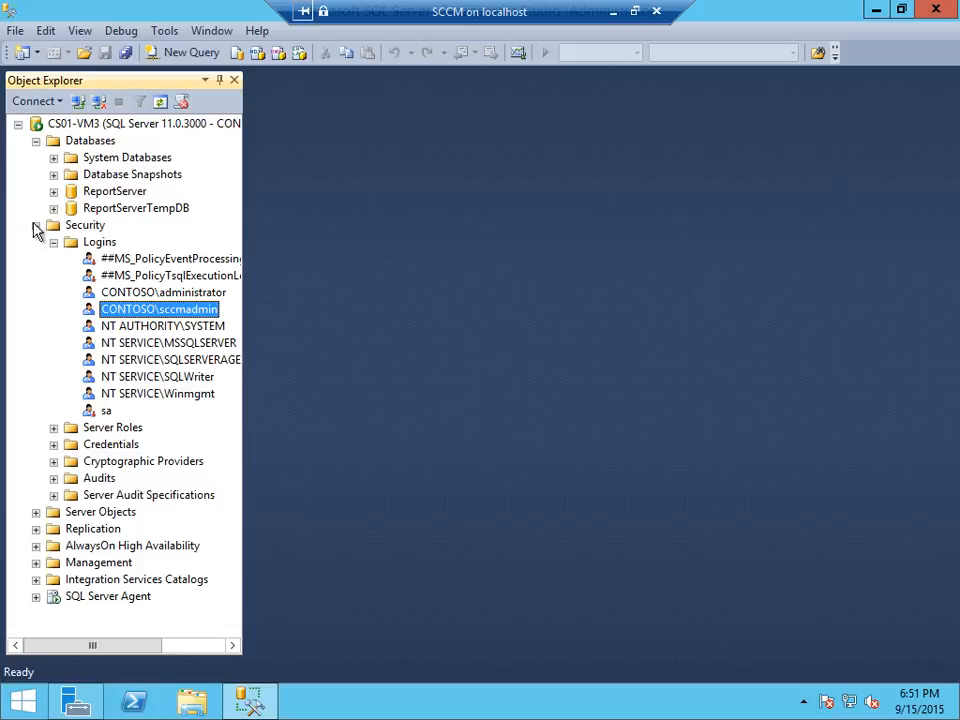
pyautogui.rightClick(169, 313)
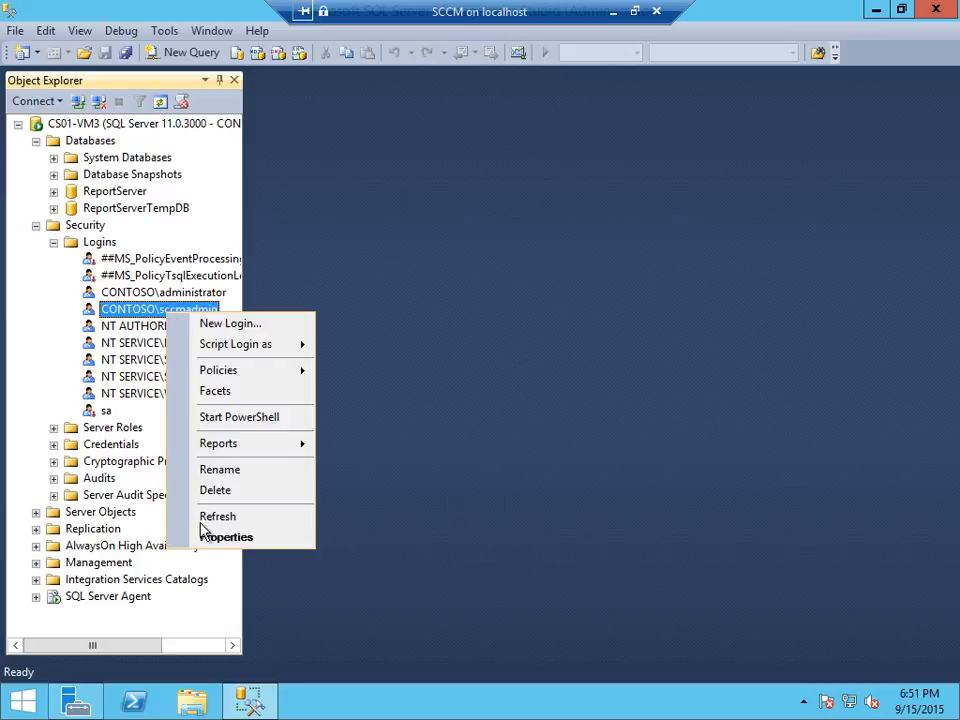
pyautogui.click(249, 538)
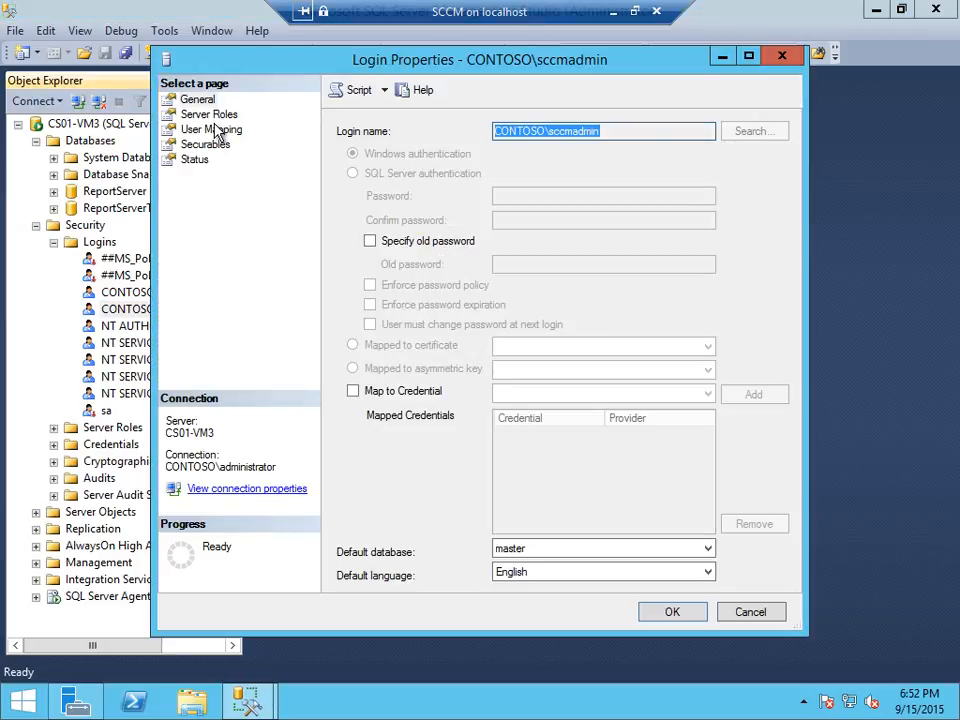
pyautogui.click(222, 114)
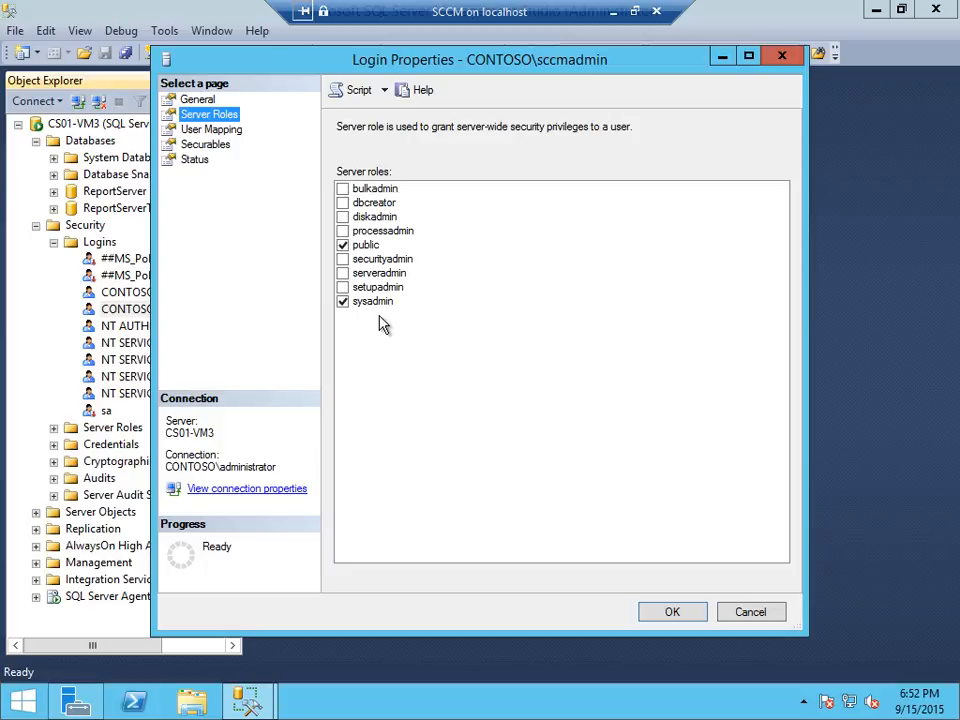
pyautogui.click(731, 617)
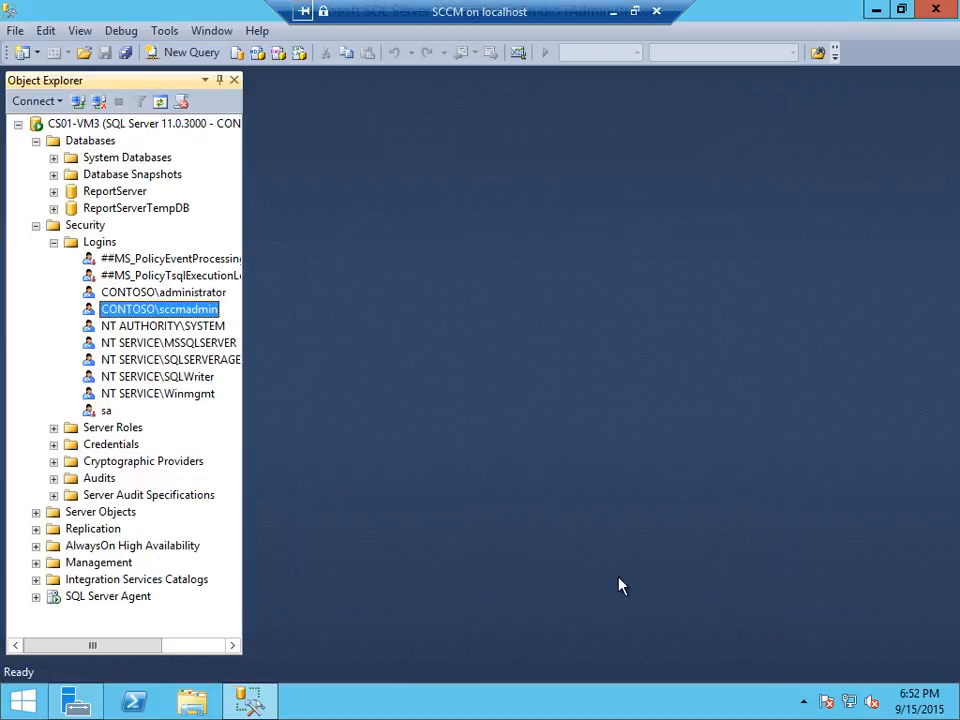
# Step: Recheck the server roles of the CONTOSO\sccmadmin login, cancel its properties and close SQL Server Management Studio
pyautogui.rightClick(178, 313)
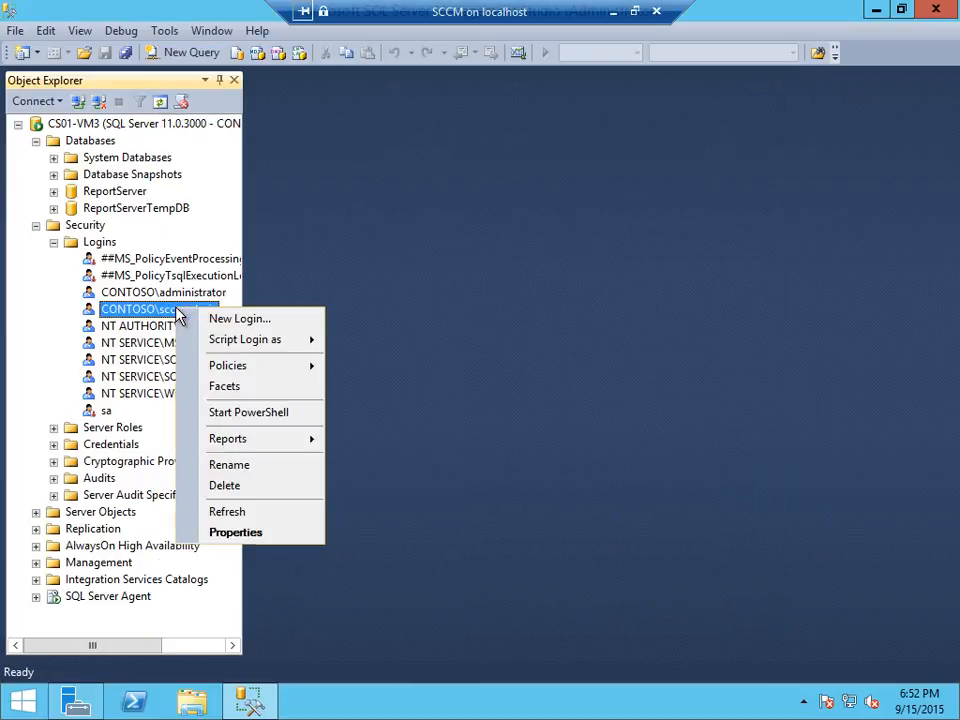
pyautogui.click(276, 543)
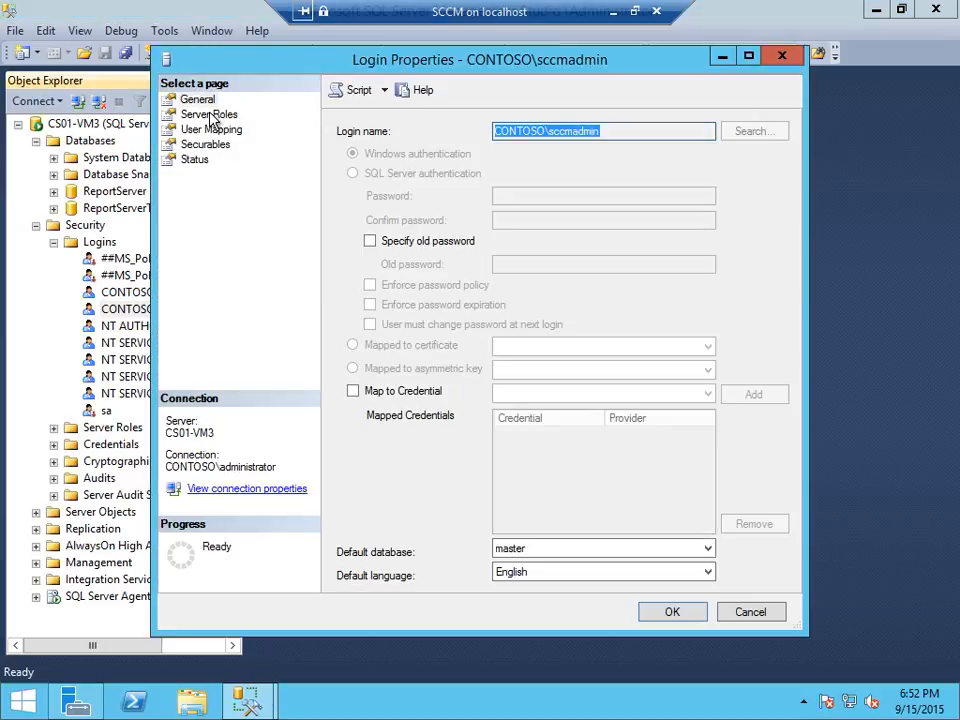
pyautogui.click(210, 116)
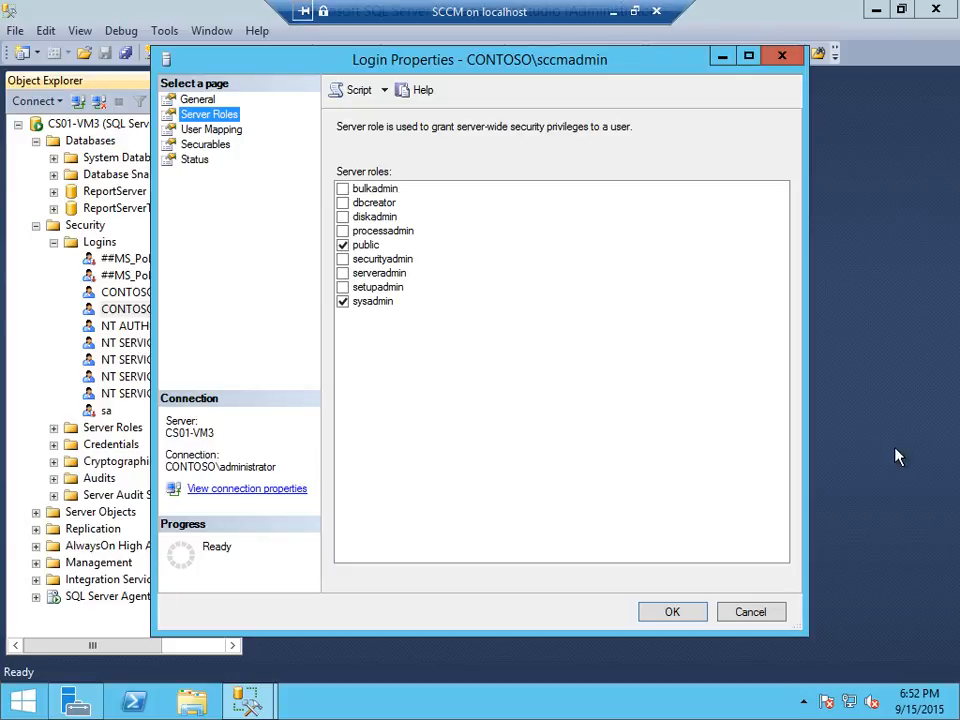
pyautogui.click(760, 612)
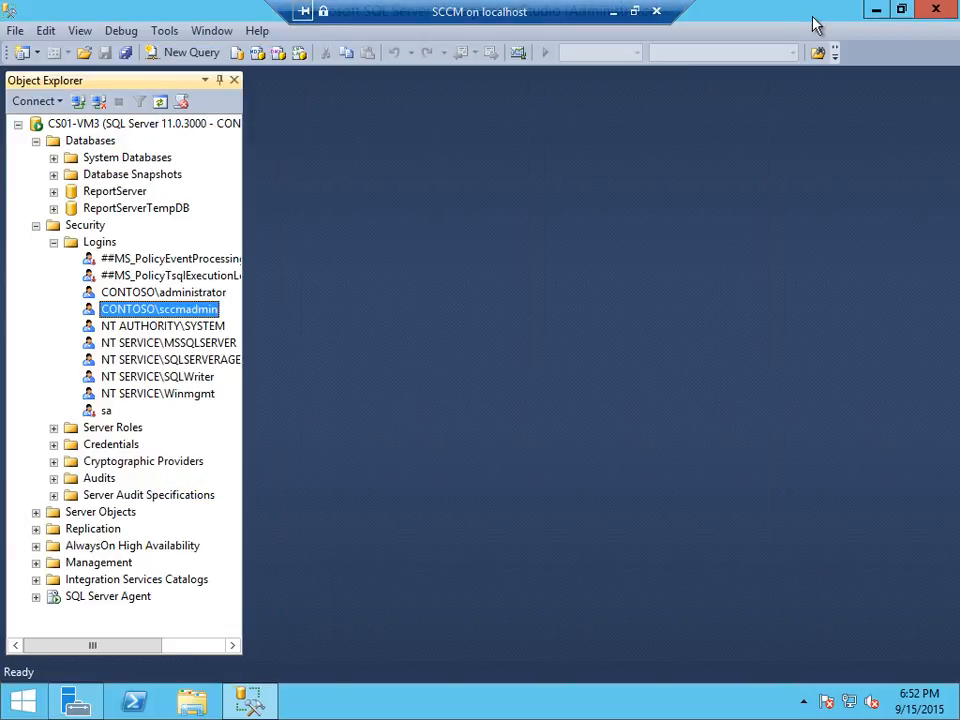
pyautogui.click(938, 12)
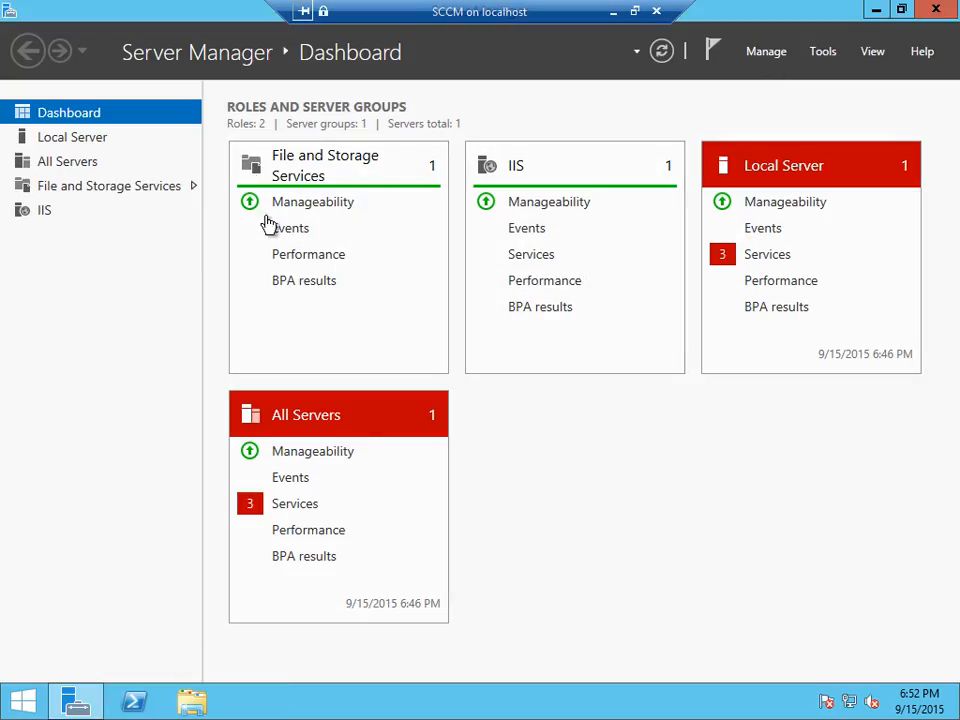
# Step: In the SCCM virtual machine's settings, attach the mu_system_center_2012_r2_configuration_manager ISO from D:\ISO to the DVD drive
pyautogui.click(636, 12)
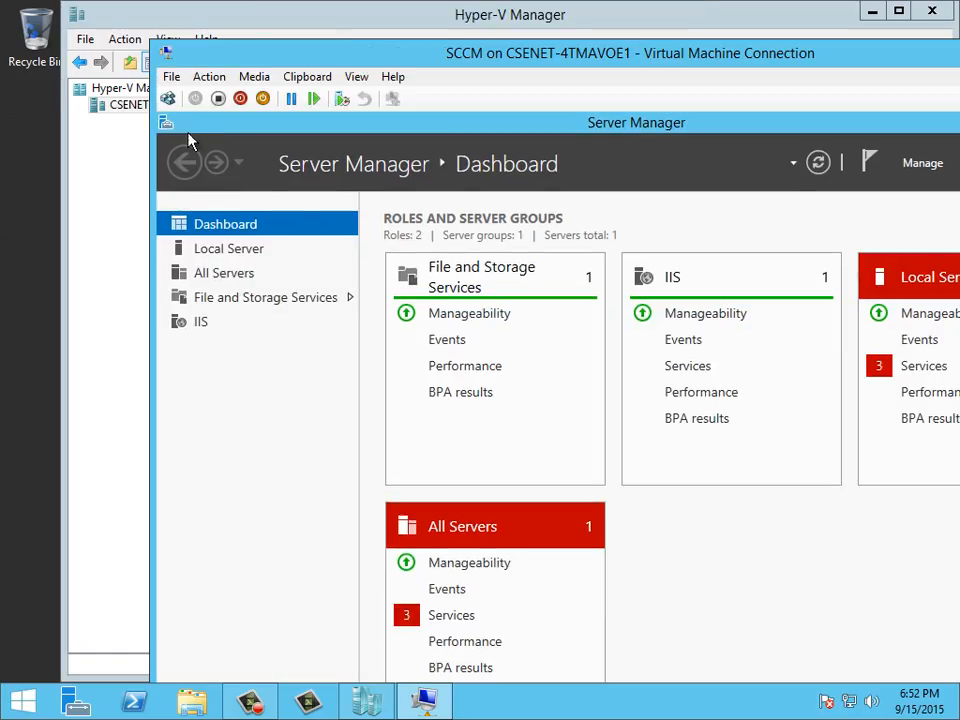
pyautogui.click(168, 78)
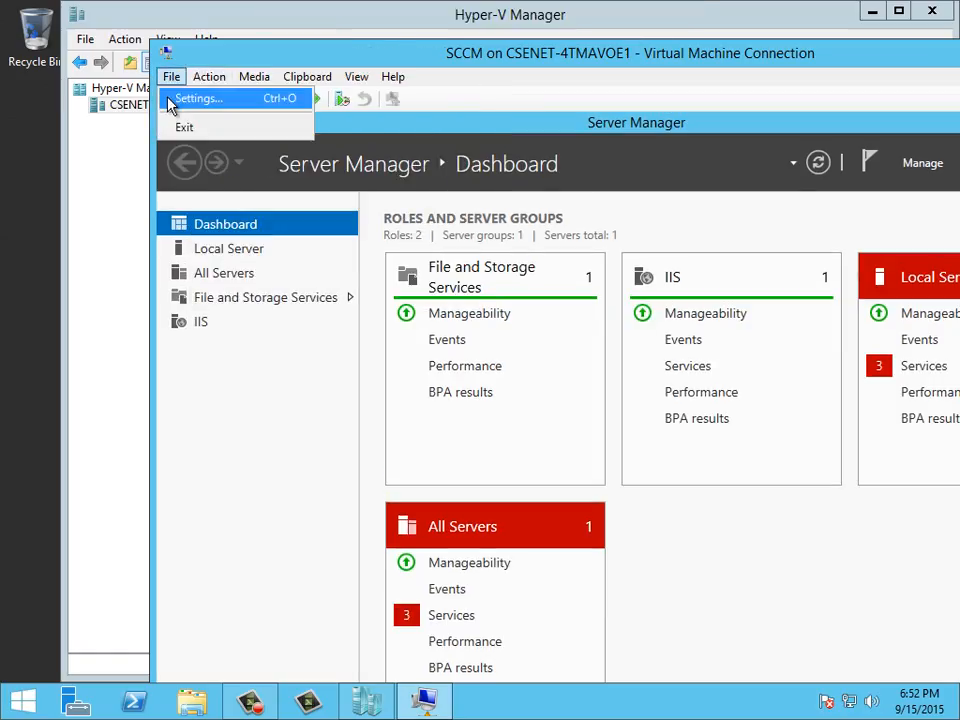
pyautogui.click(174, 100)
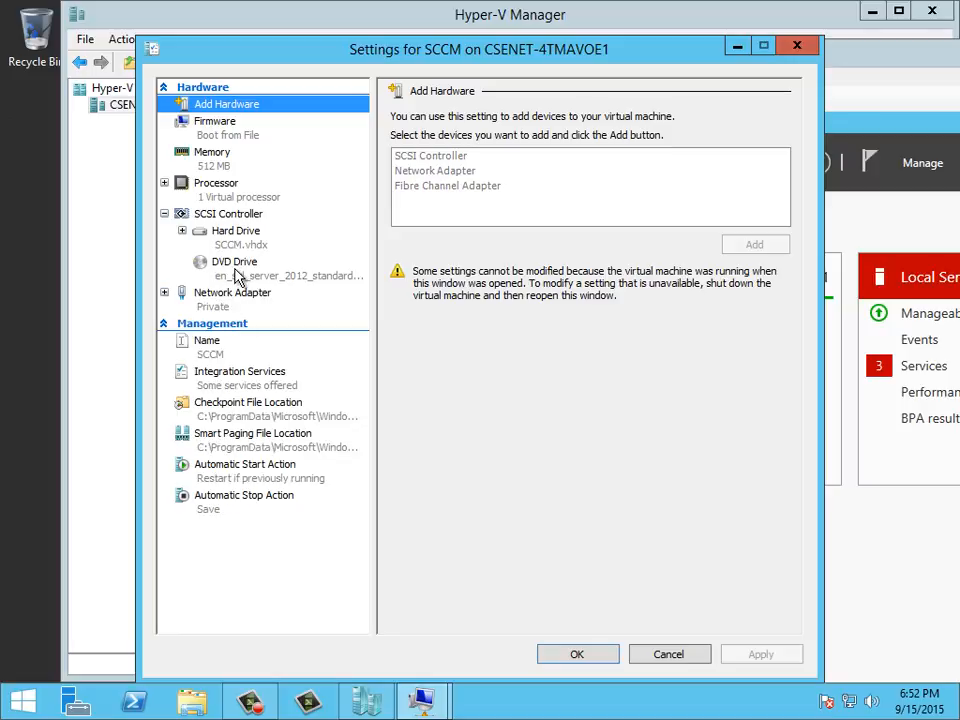
pyautogui.click(238, 274)
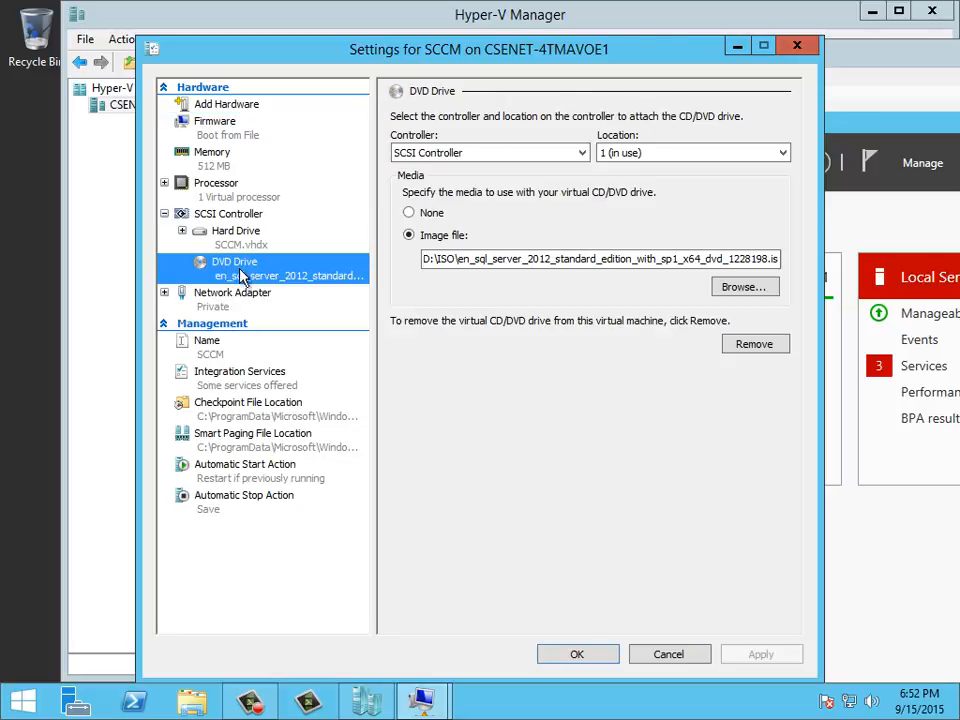
pyautogui.click(757, 287)
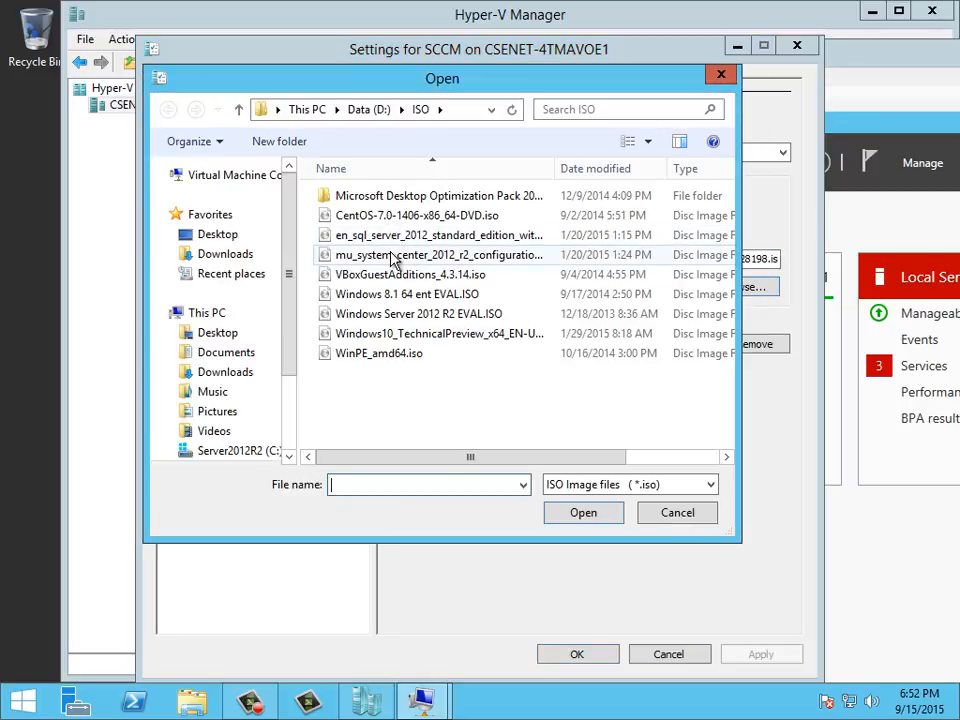
pyautogui.click(396, 255)
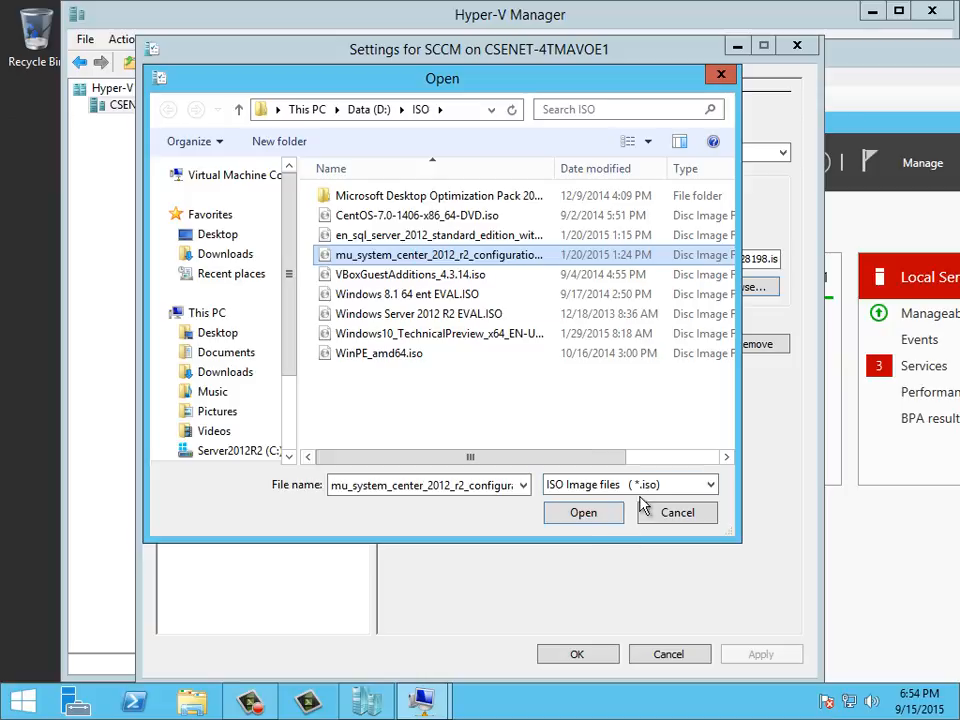
pyautogui.click(607, 518)
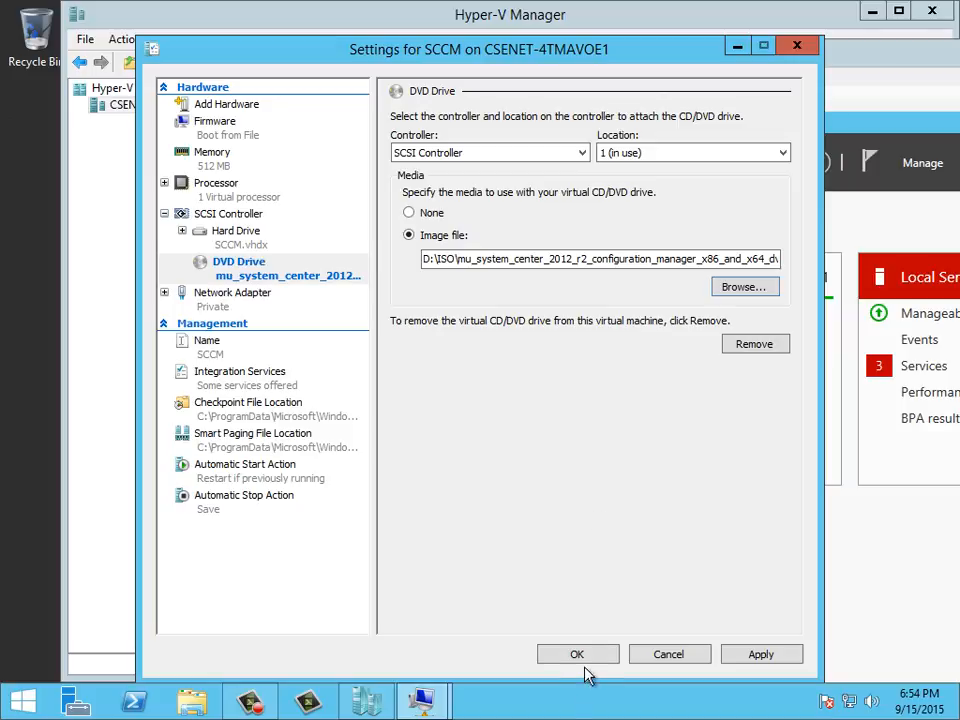
pyautogui.click(579, 651)
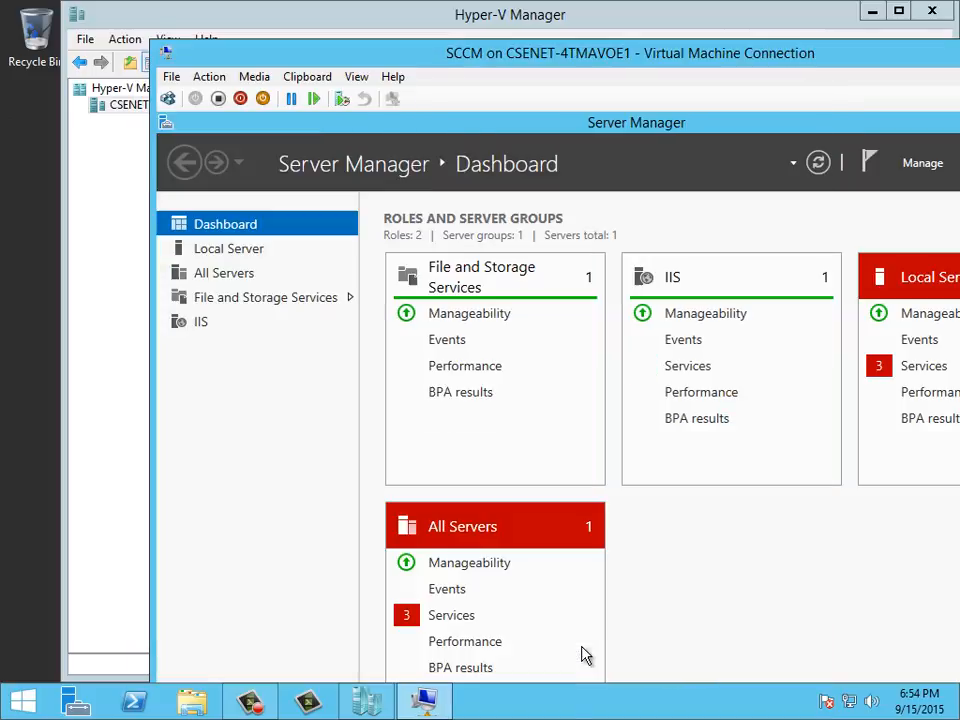
# Step: Return the virtual machine to full screen and run splash.hta from the inserted disc with Microsoft (R) HTML Application host
pyautogui.doubleClick(905, 55)
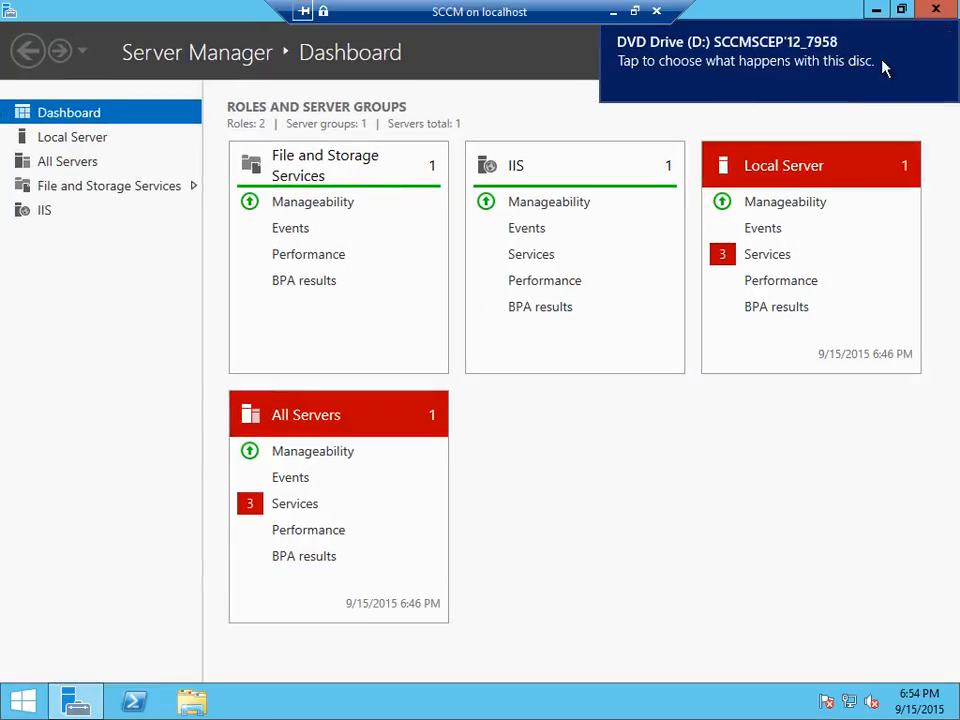
pyautogui.click(724, 61)
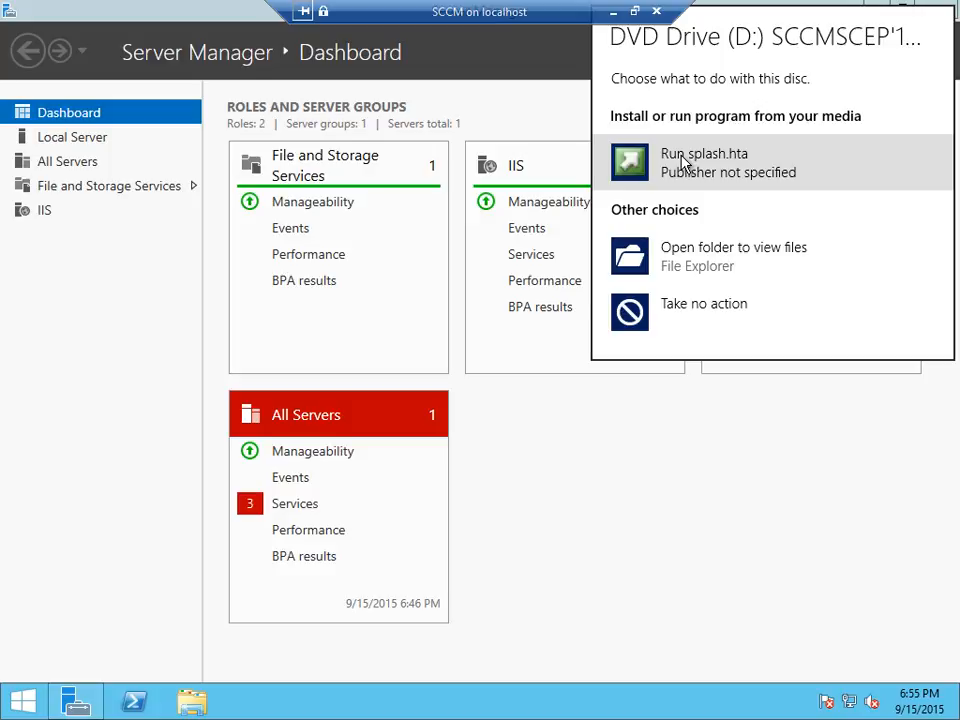
pyautogui.click(683, 172)
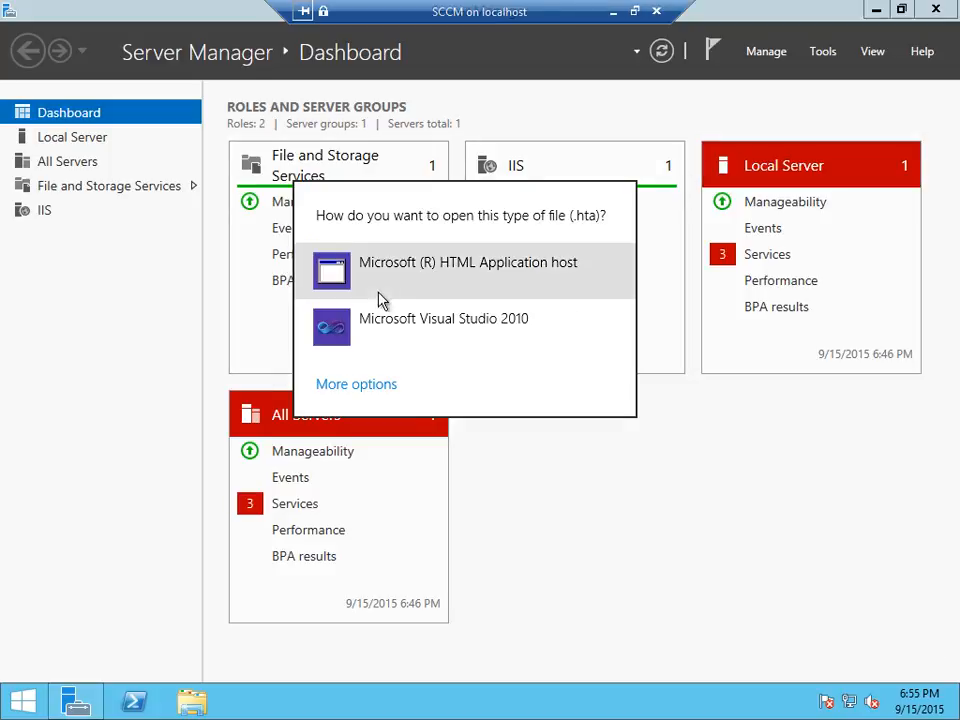
pyautogui.click(466, 267)
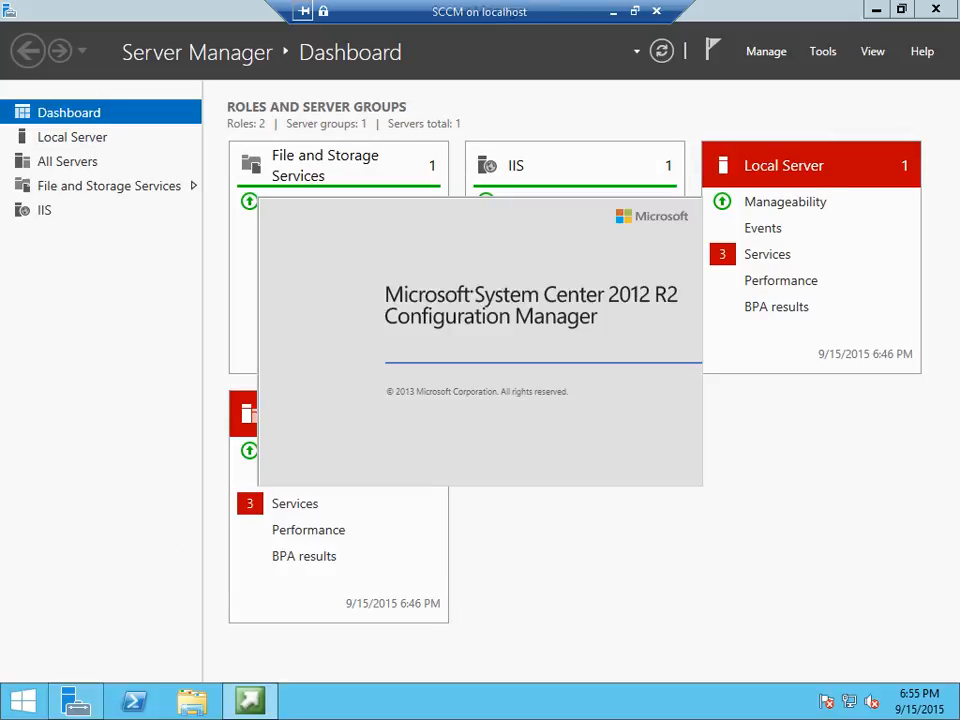
# Step: On the host, examine the full name of the System Center ISO in D:\ISO, then return to the SCCM virtual machine
pyautogui.click(613, 12)
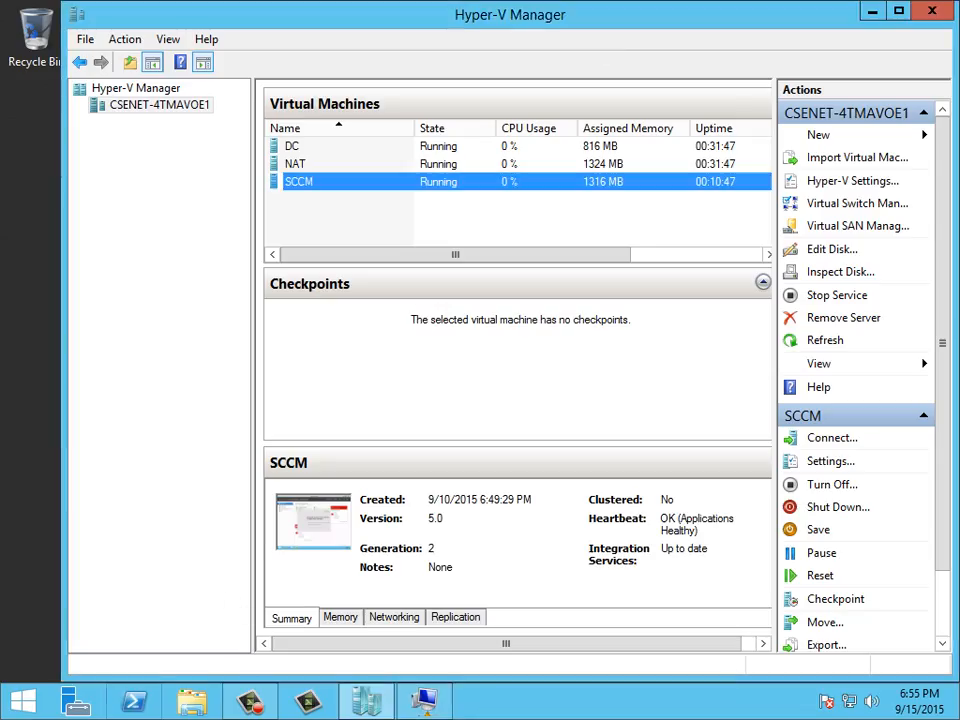
pyautogui.press('super+e')
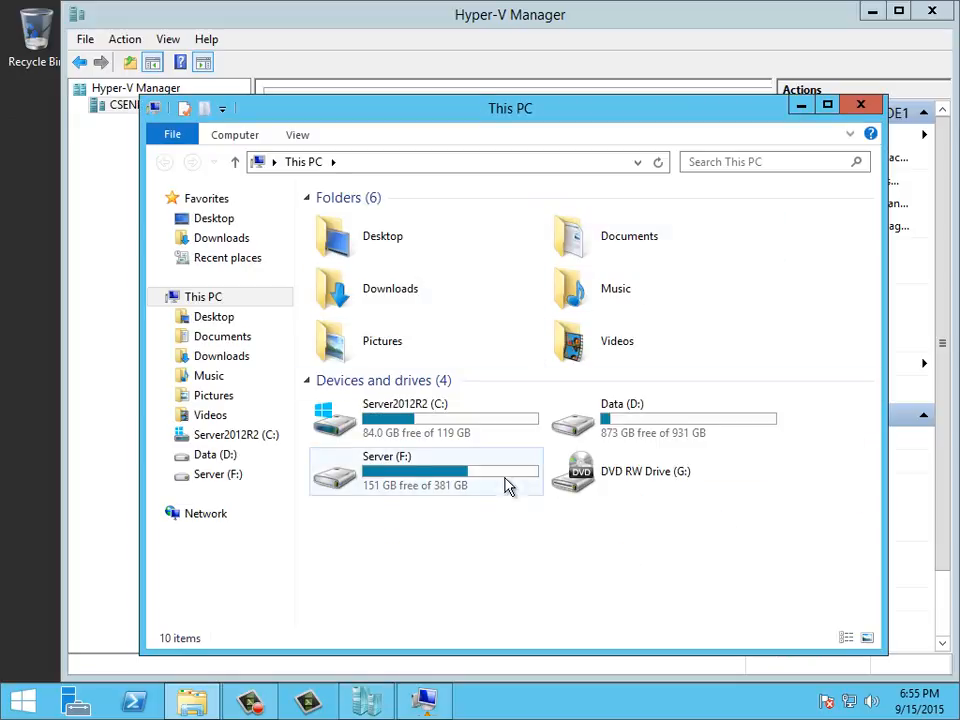
pyautogui.doubleClick(688, 428)
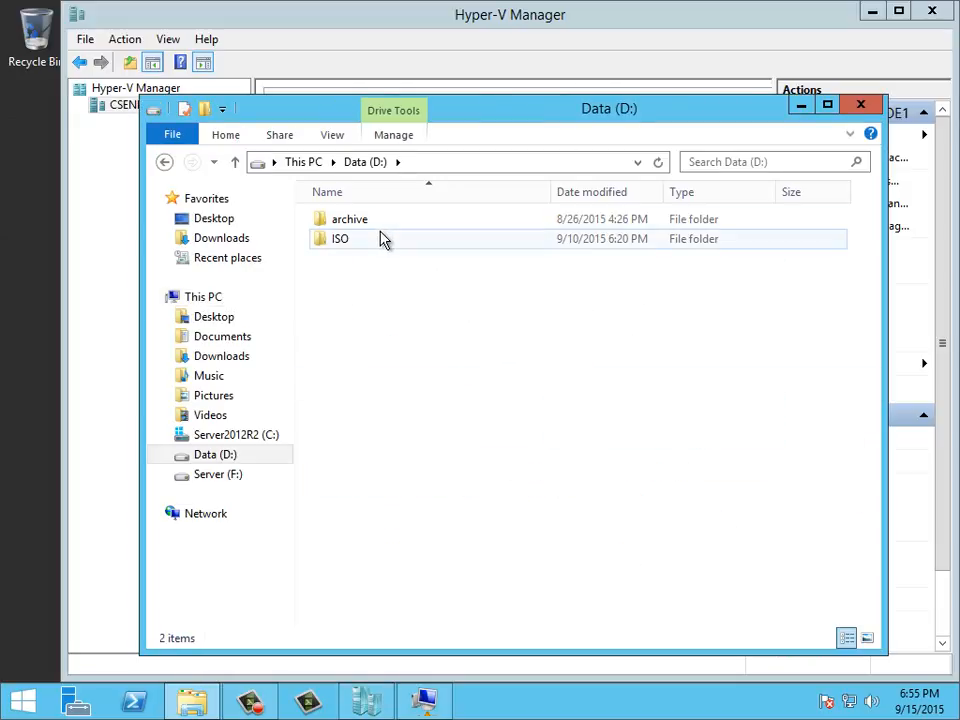
pyautogui.doubleClick(384, 238)
pyautogui.click(445, 279)
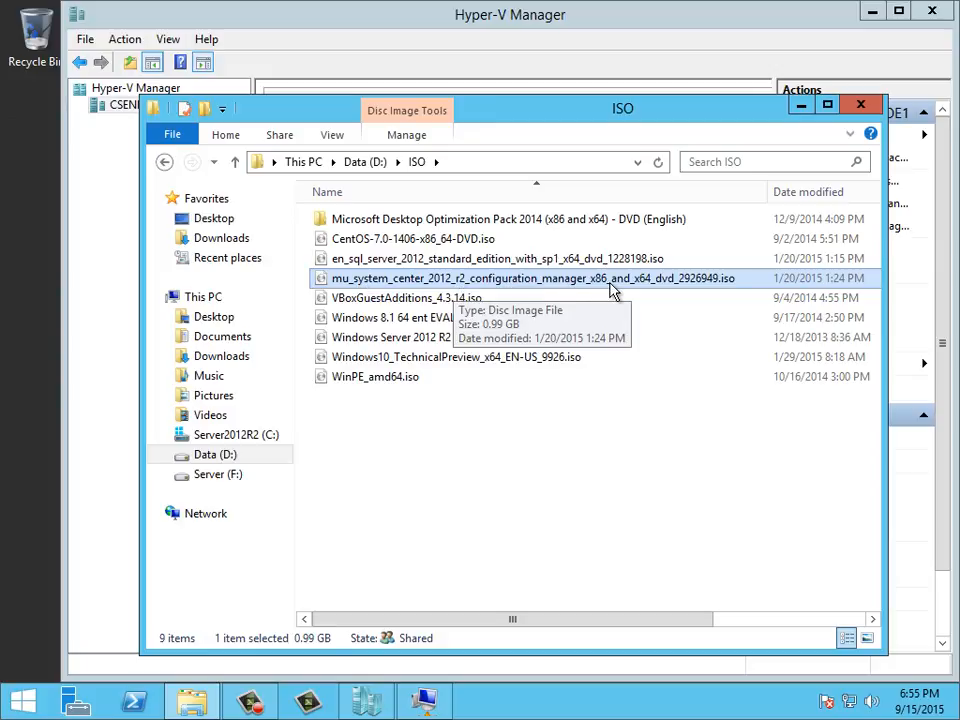
pyautogui.click(860, 104)
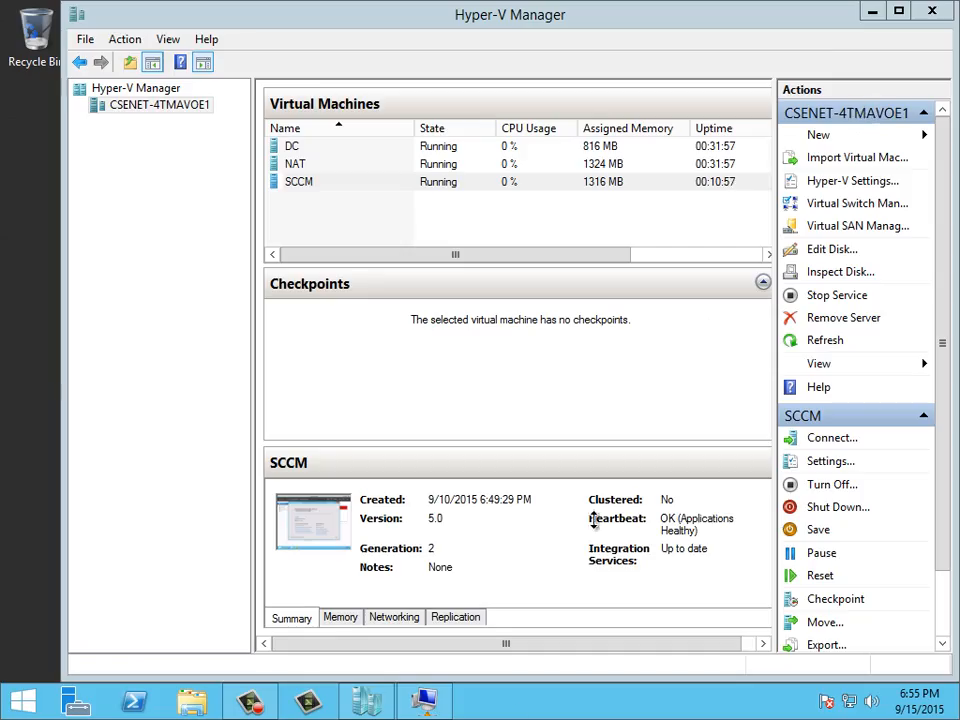
pyautogui.click(423, 701)
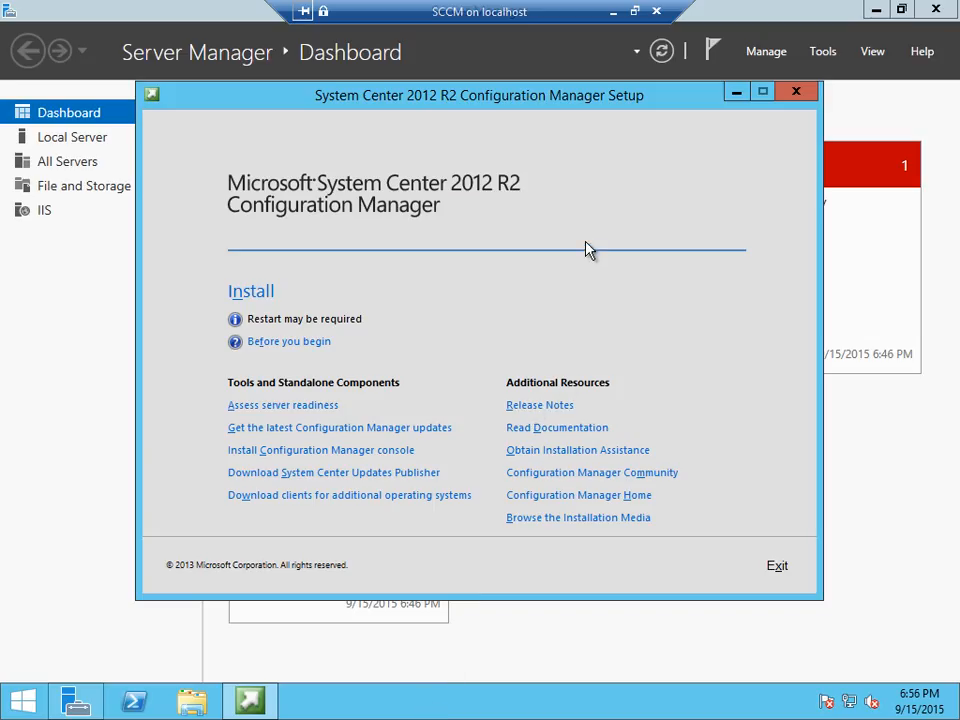
# Step: Start the Configuration Manager installation and proceed with the option to install a primary site, without typical installation options
pyautogui.click(240, 296)
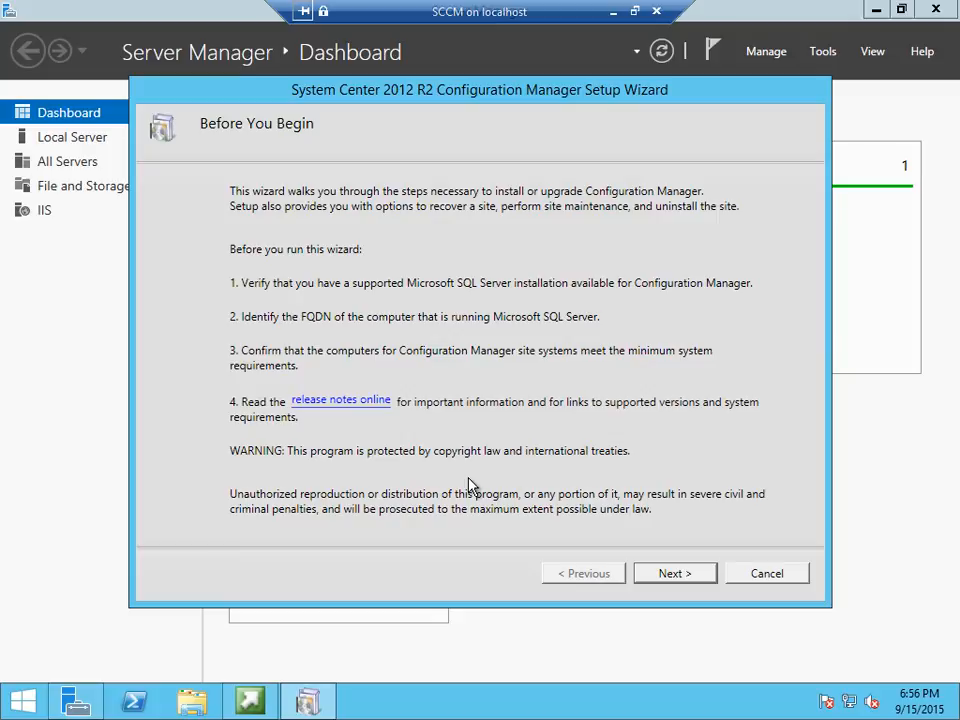
pyautogui.click(706, 583)
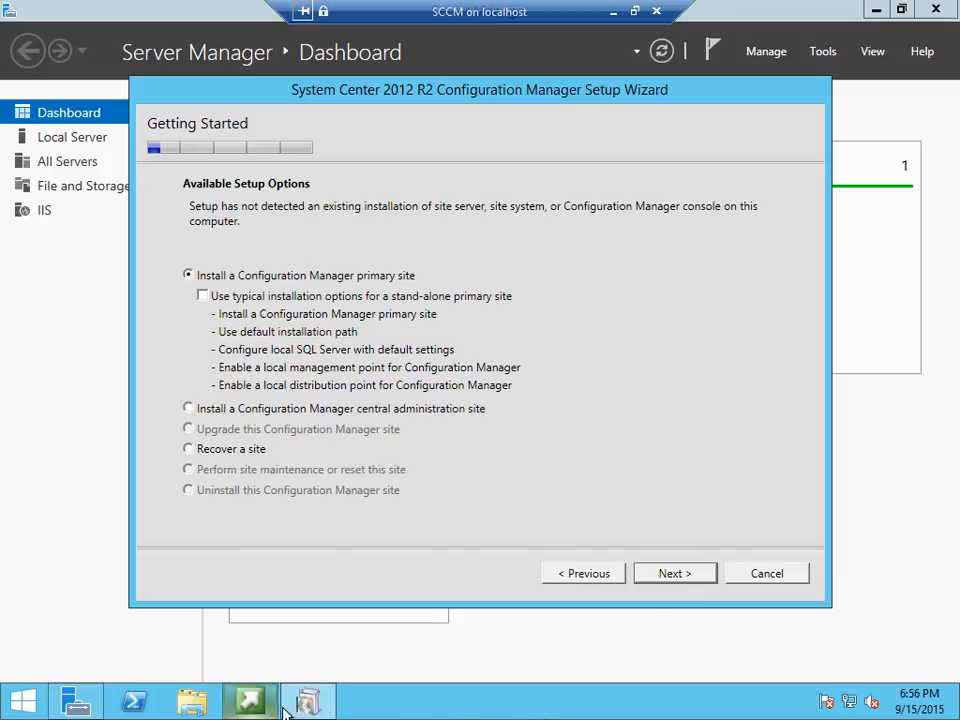
pyautogui.click(676, 574)
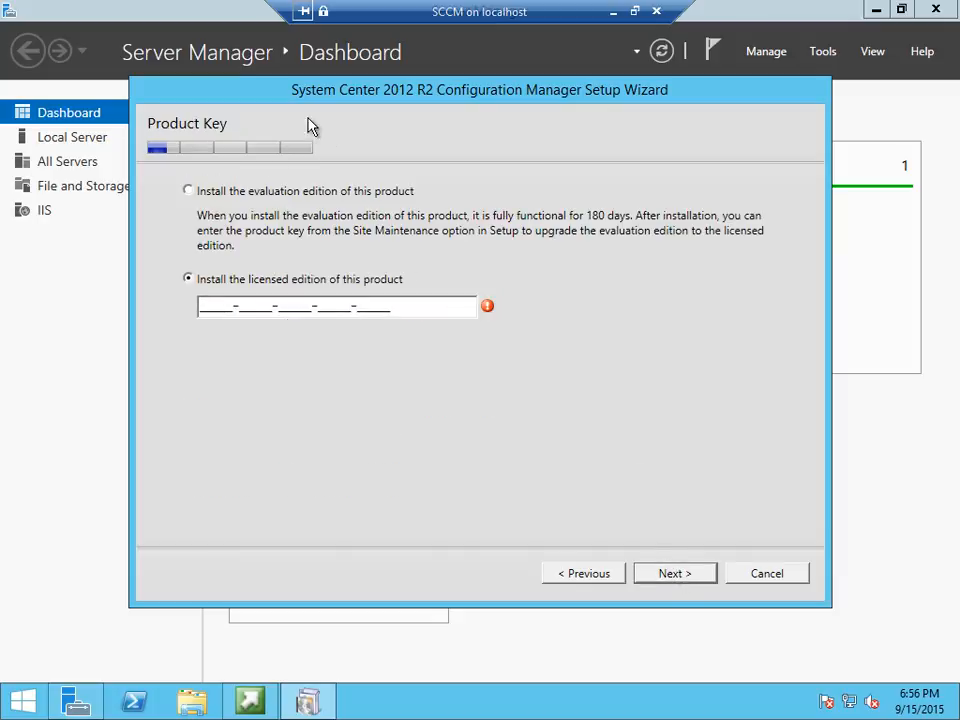
# Step: Choose to install the evaluation edition and accept the Microsoft software license terms
pyautogui.click(200, 191)
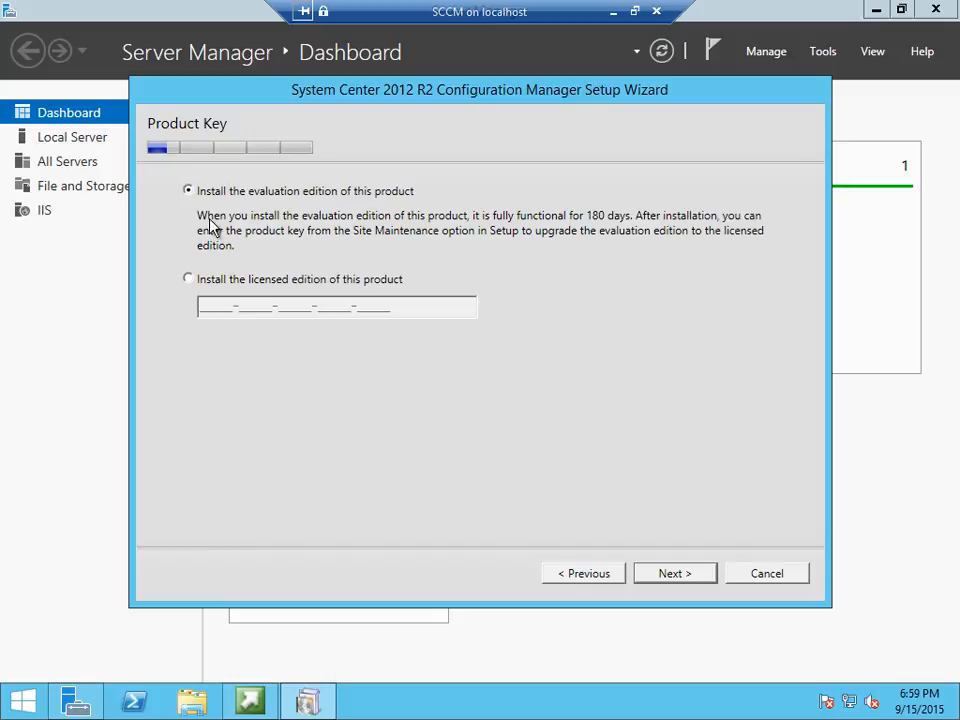
pyautogui.click(693, 580)
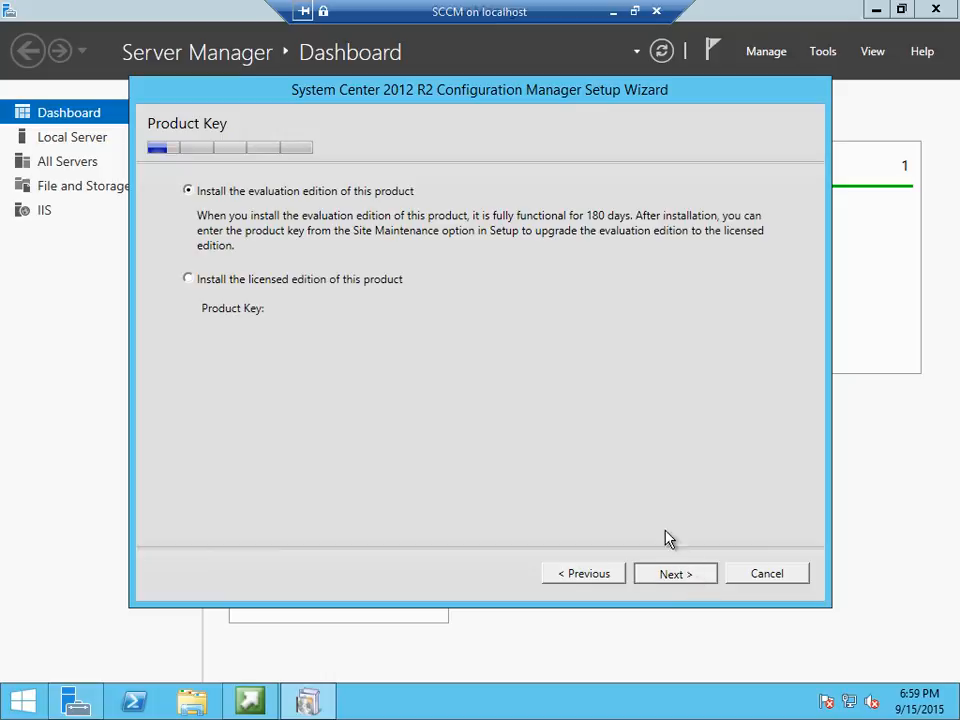
pyautogui.click(655, 522)
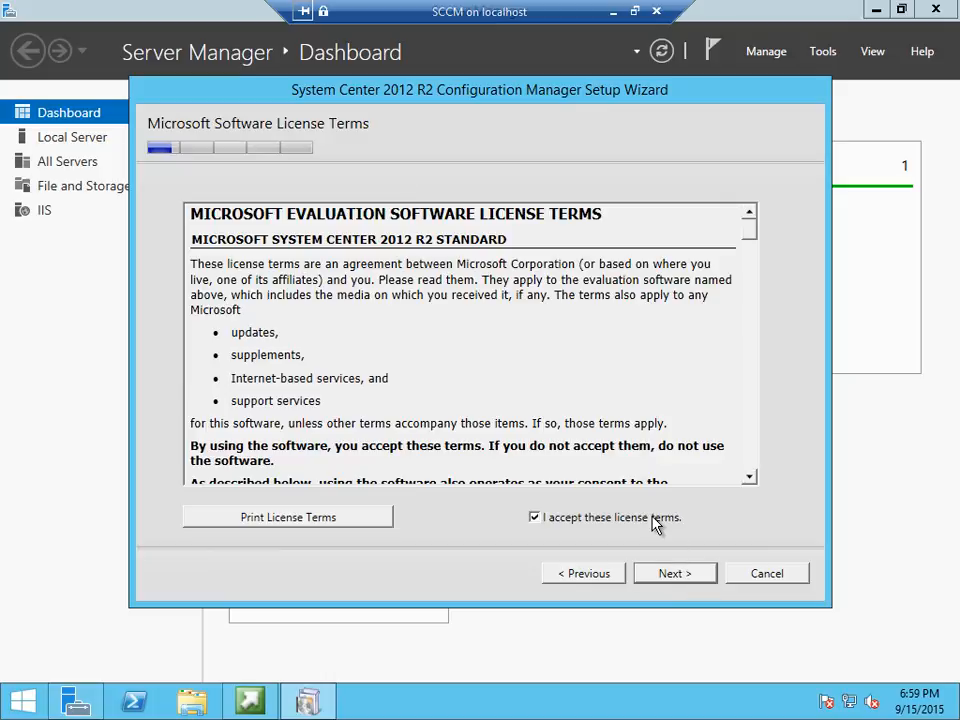
# Step: Proceed past the software license page and accept the prerequisite license terms for SQL Server 2012 Express, SQL Server 2012 Native Client and Silverlight 5
pyautogui.click(686, 579)
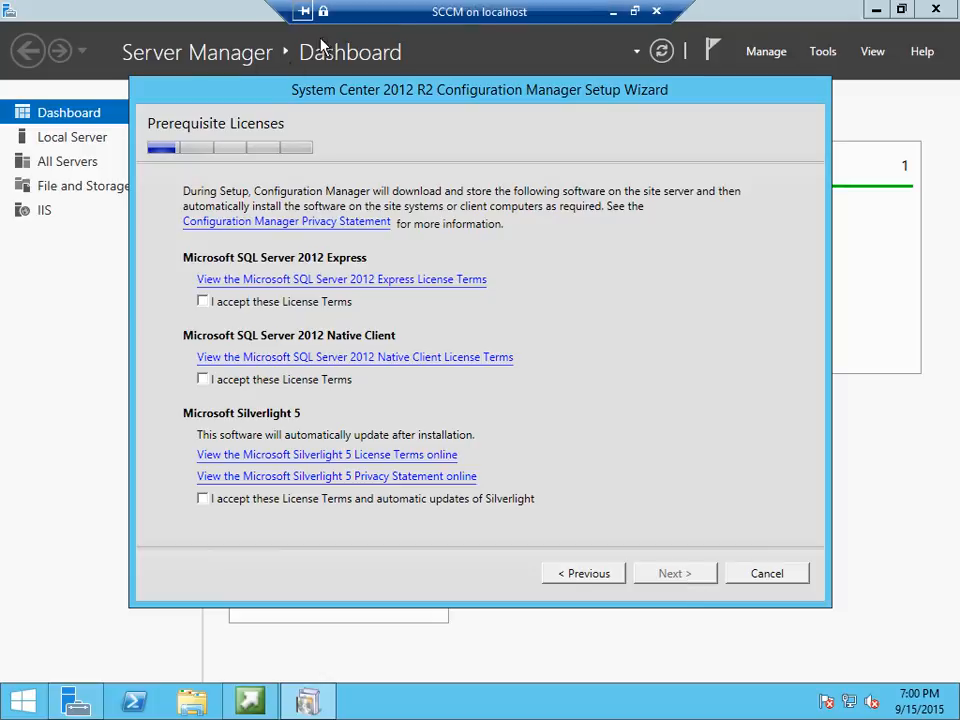
pyautogui.click(208, 301)
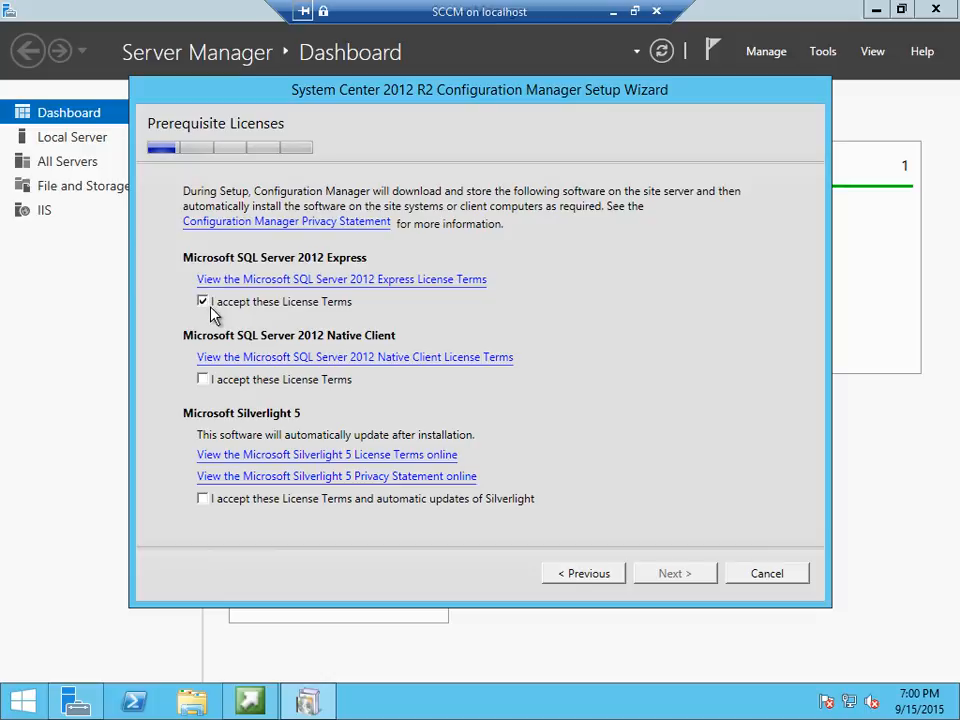
pyautogui.click(205, 381)
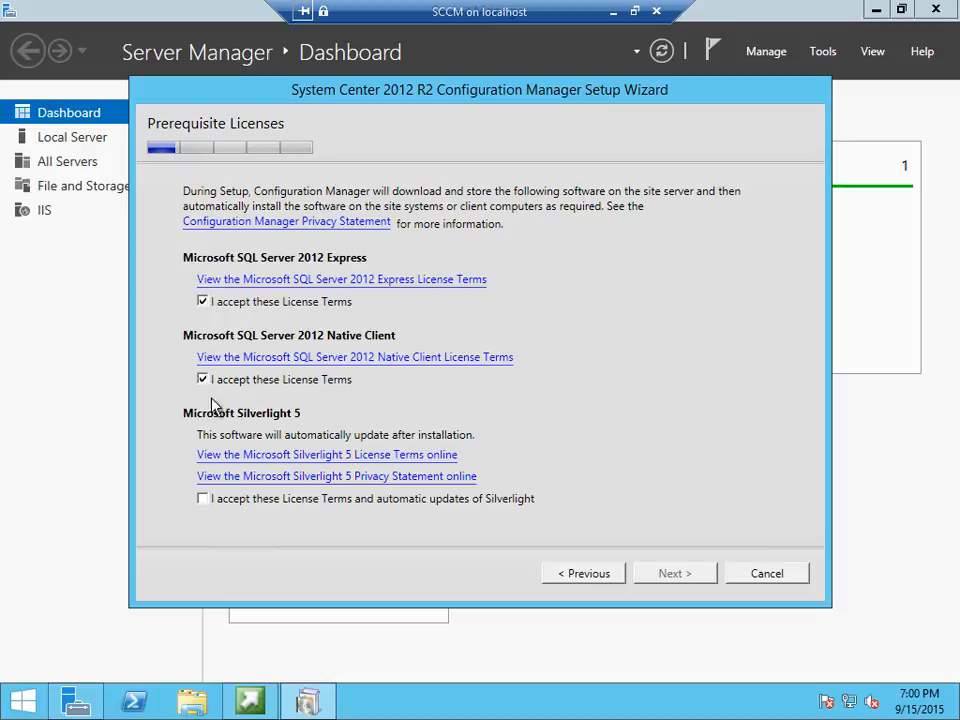
pyautogui.click(203, 498)
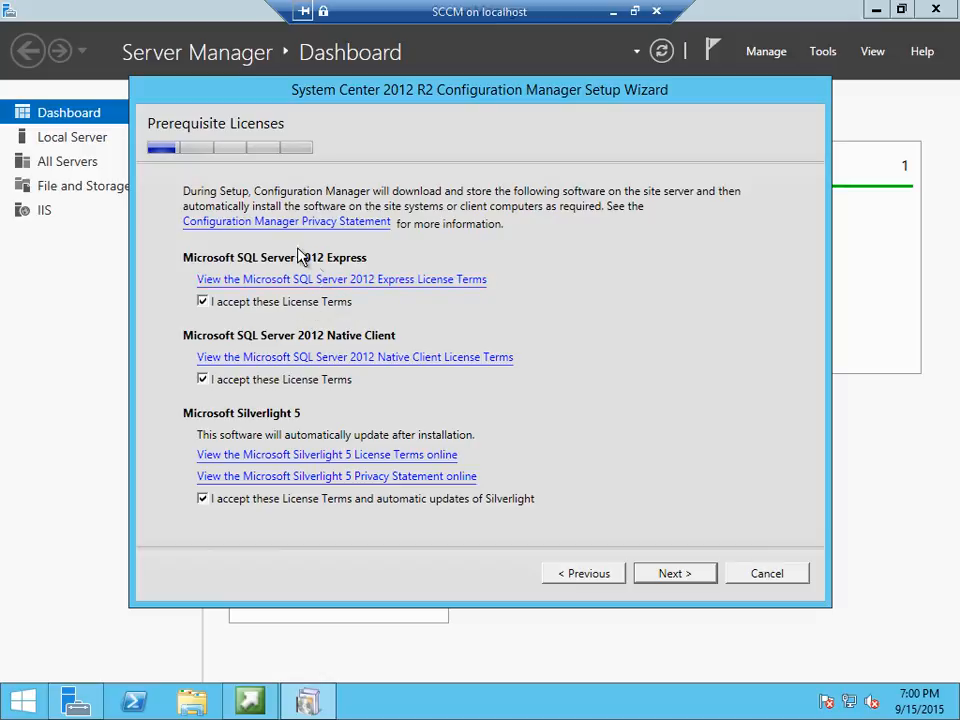
pyautogui.click(676, 574)
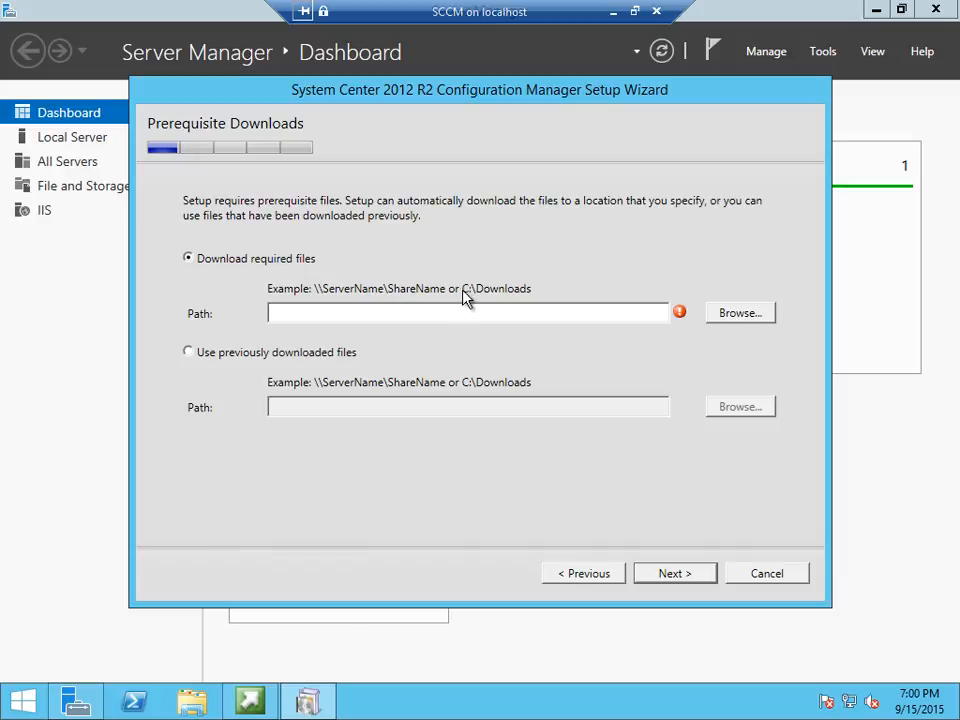
# Step: Create a folder named Downloads in the root of Local Disk (C:) and close the file window
pyautogui.click(192, 700)
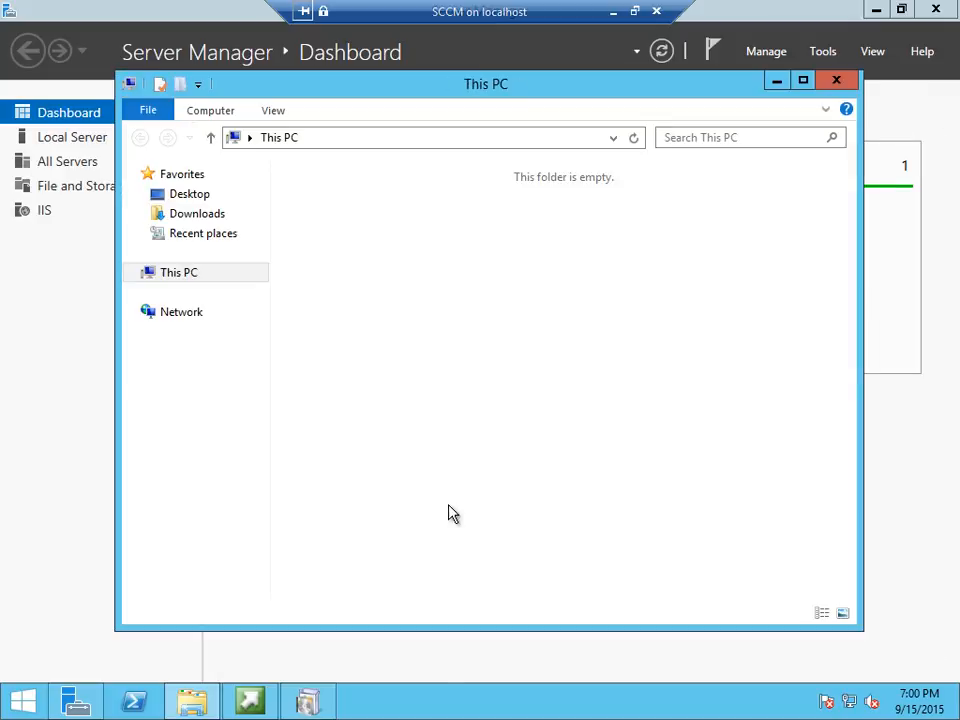
pyautogui.doubleClick(411, 408)
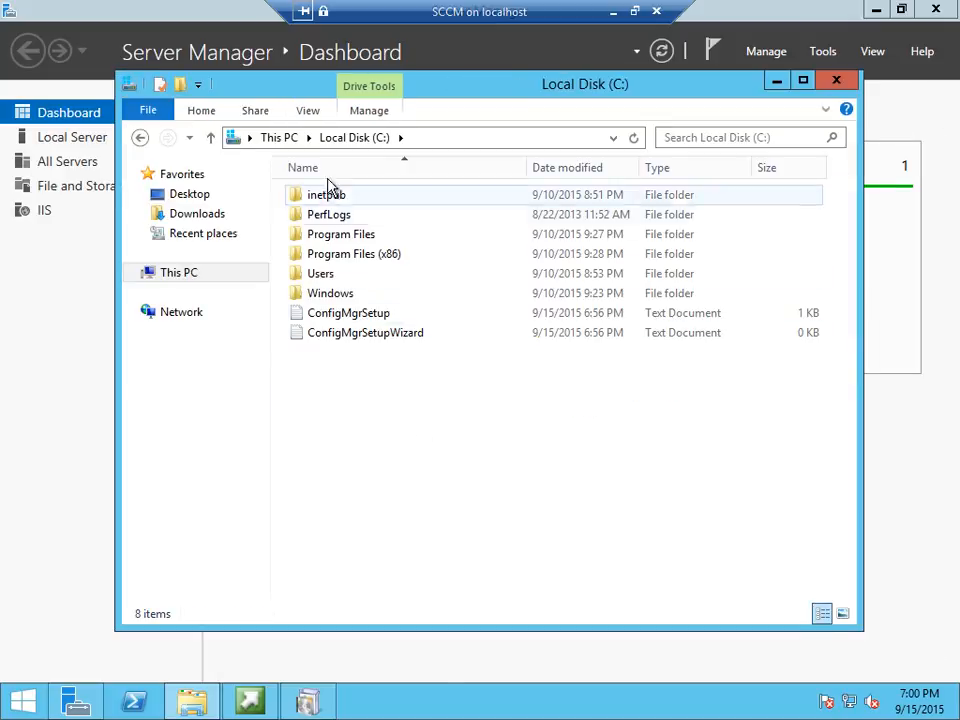
pyautogui.rightClick(397, 473)
pyautogui.moveTo(466, 640)
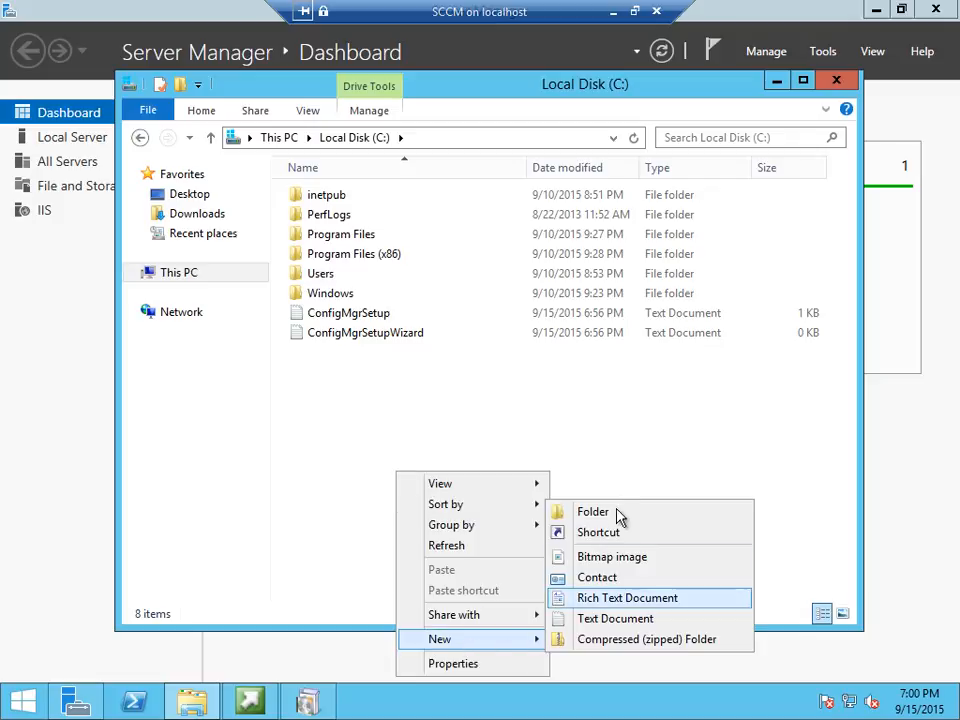
pyautogui.click(594, 512)
pyautogui.write('Downsl')
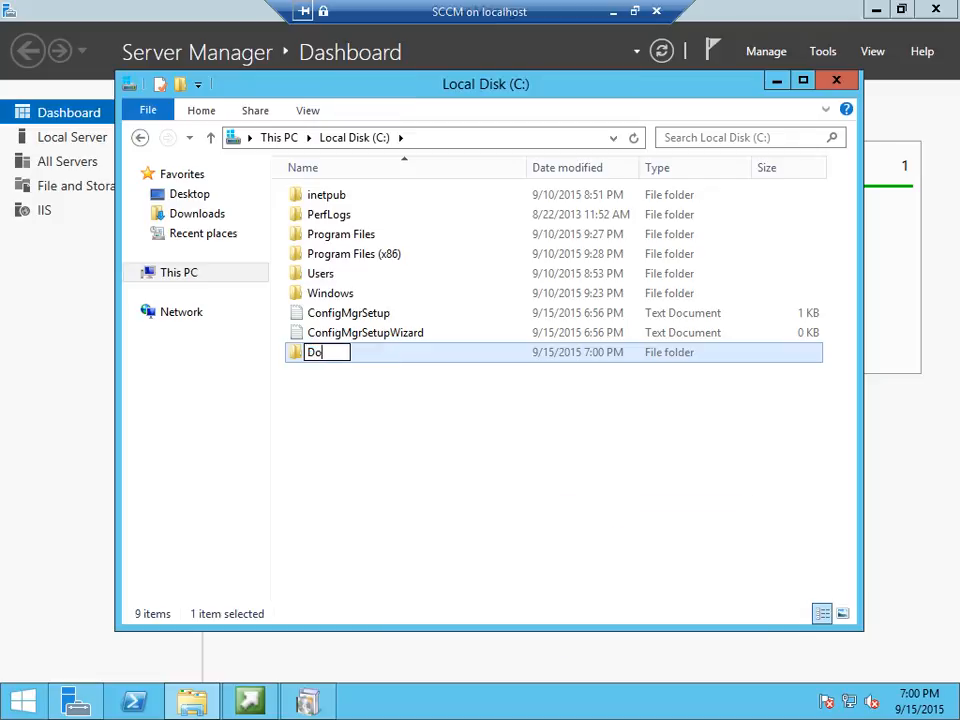
pyautogui.press('BackSpace')
pyautogui.press('BackSpace')
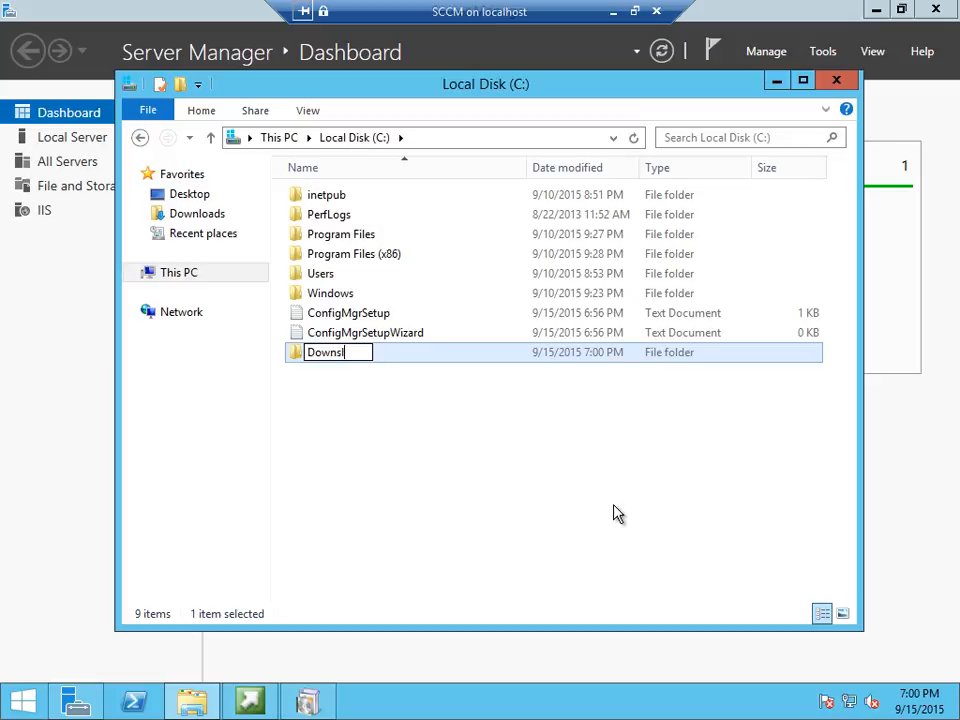
pyautogui.write('loads')
pyautogui.press('Return')
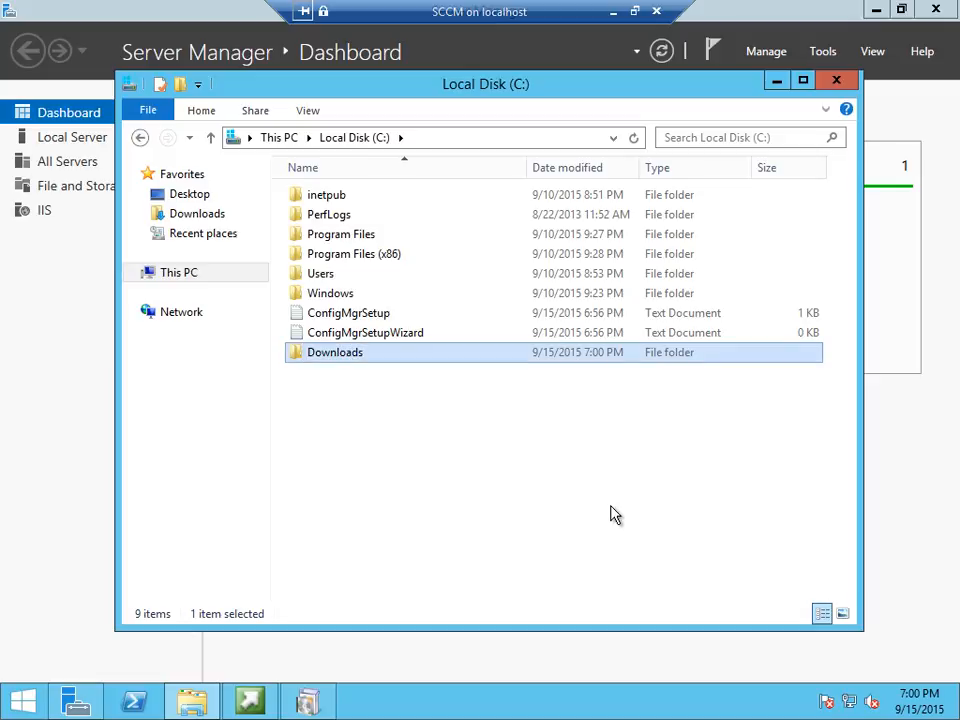
pyautogui.click(836, 82)
# Step: Set the download path for the required prerequisite files to C:\Downloads and start the download
pyautogui.click(749, 314)
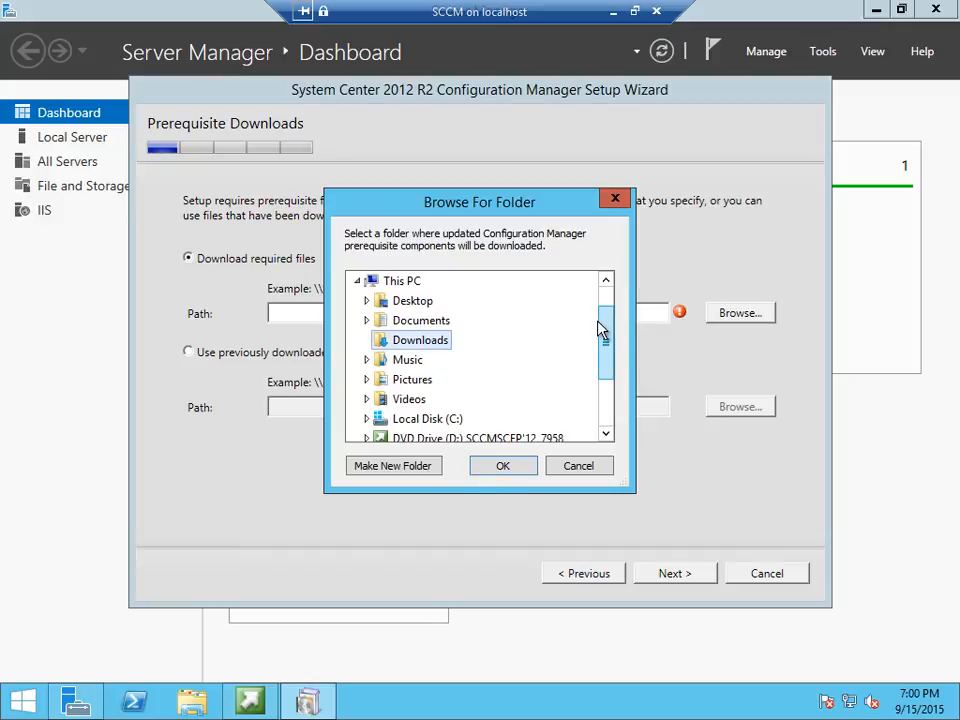
pyautogui.moveTo(603, 326); pyautogui.dragTo(606, 362)
pyautogui.doubleClick(426, 362)
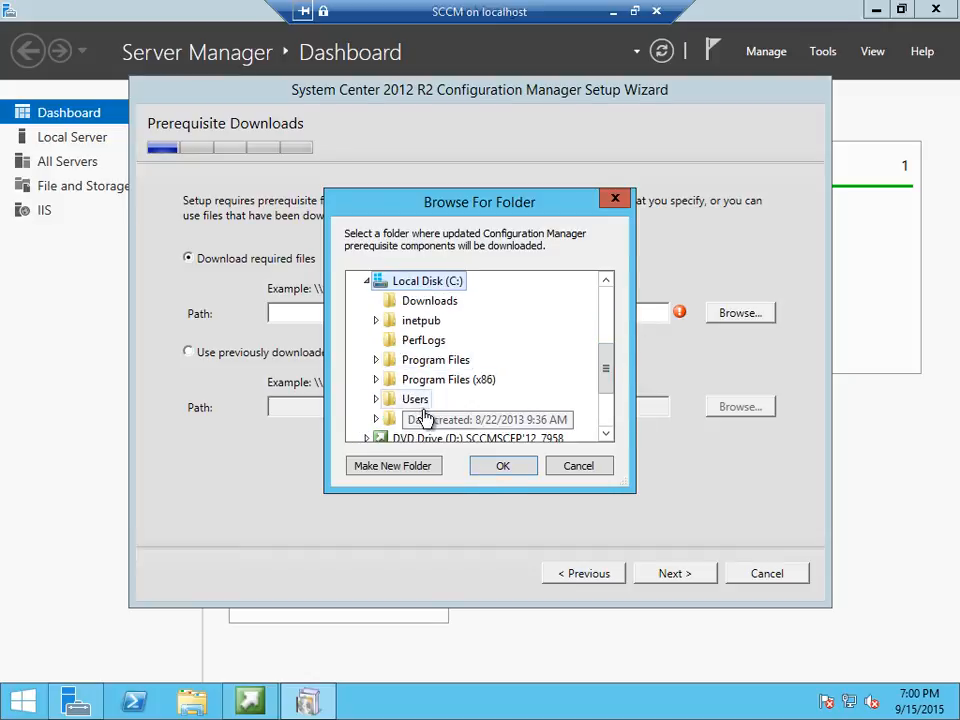
pyautogui.click(441, 303)
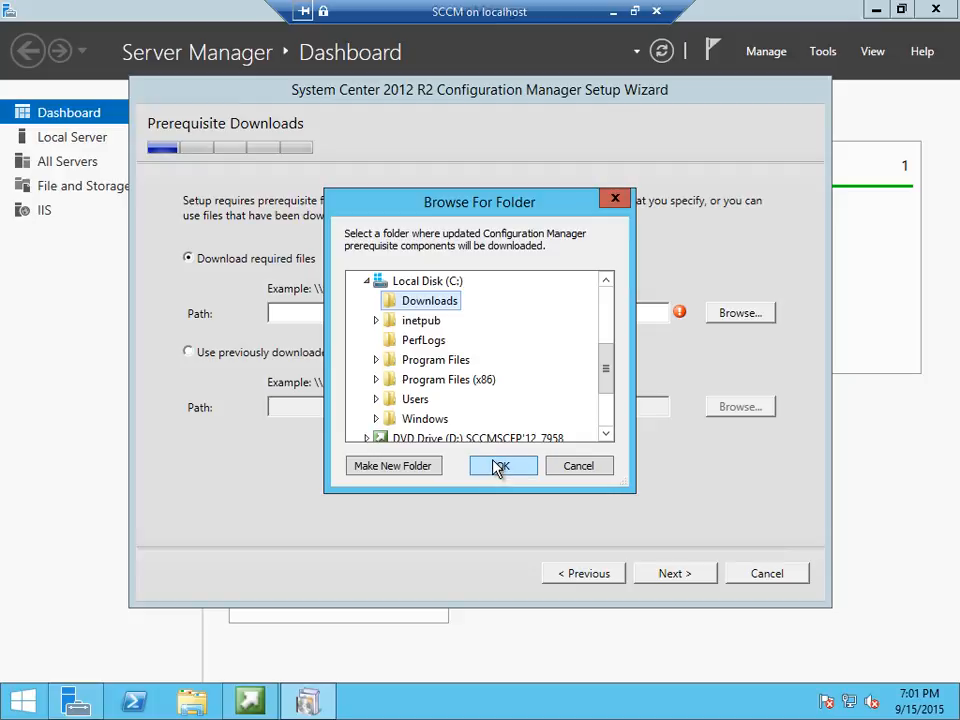
pyautogui.click(497, 467)
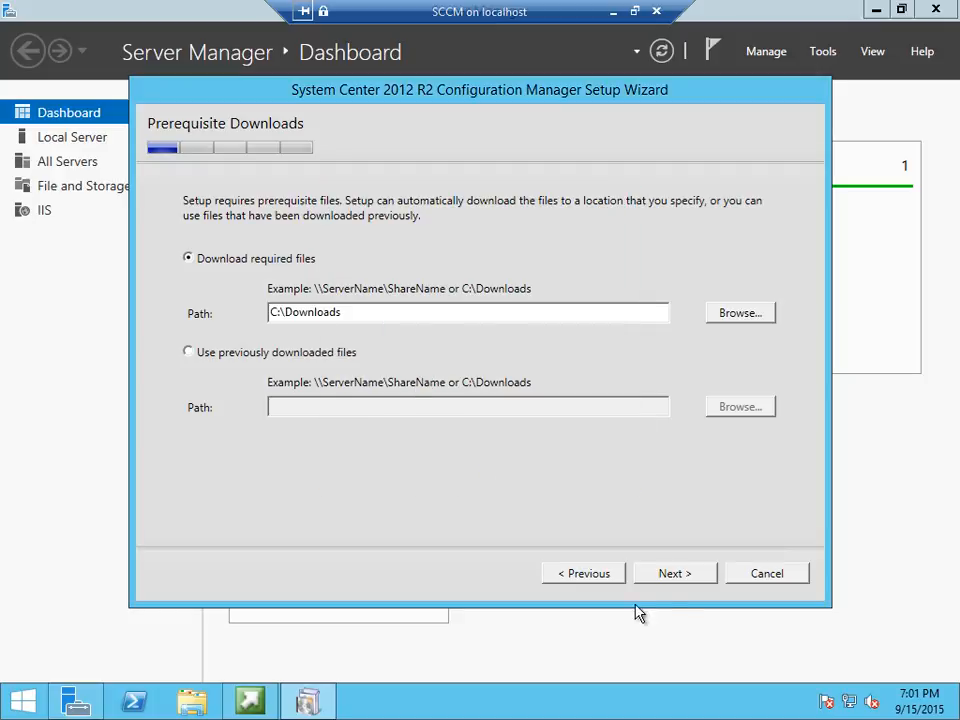
pyautogui.click(670, 578)
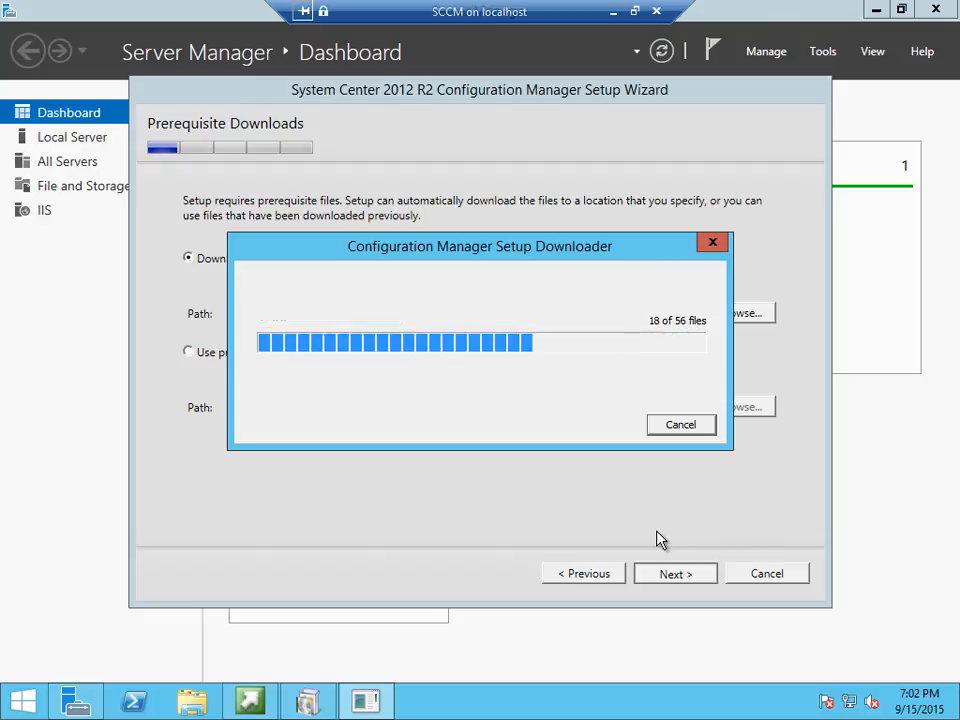
pyautogui.click(613, 11)
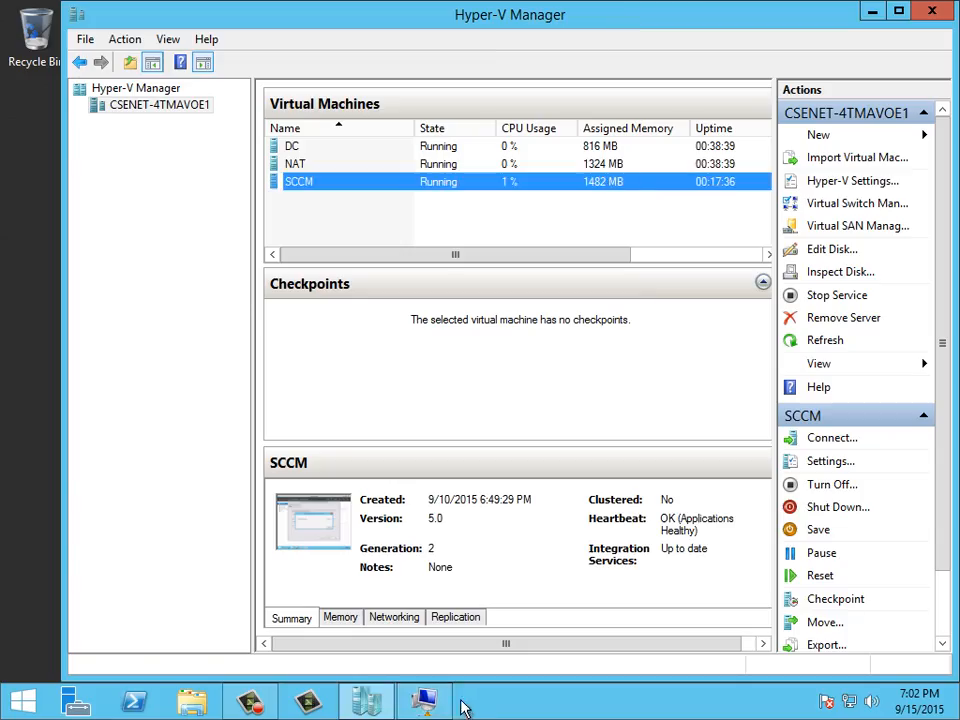
pyautogui.click(250, 702)
pyautogui.click(868, 638)
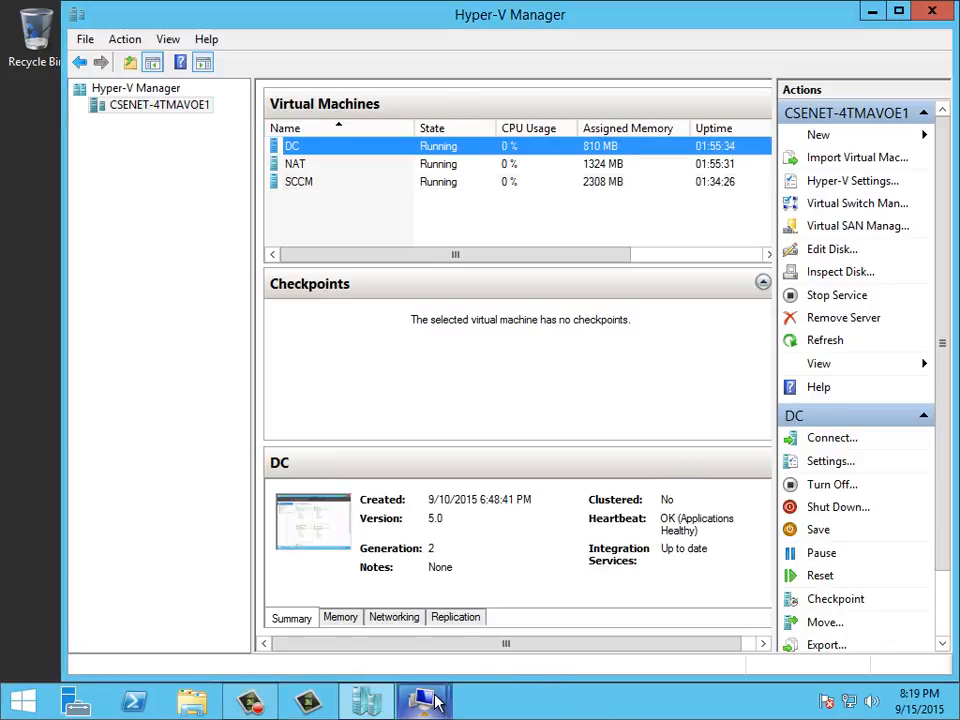
# Step: Return to the SCCM virtual machine and proceed with only English as the server and client language
pyautogui.moveTo(436, 704)
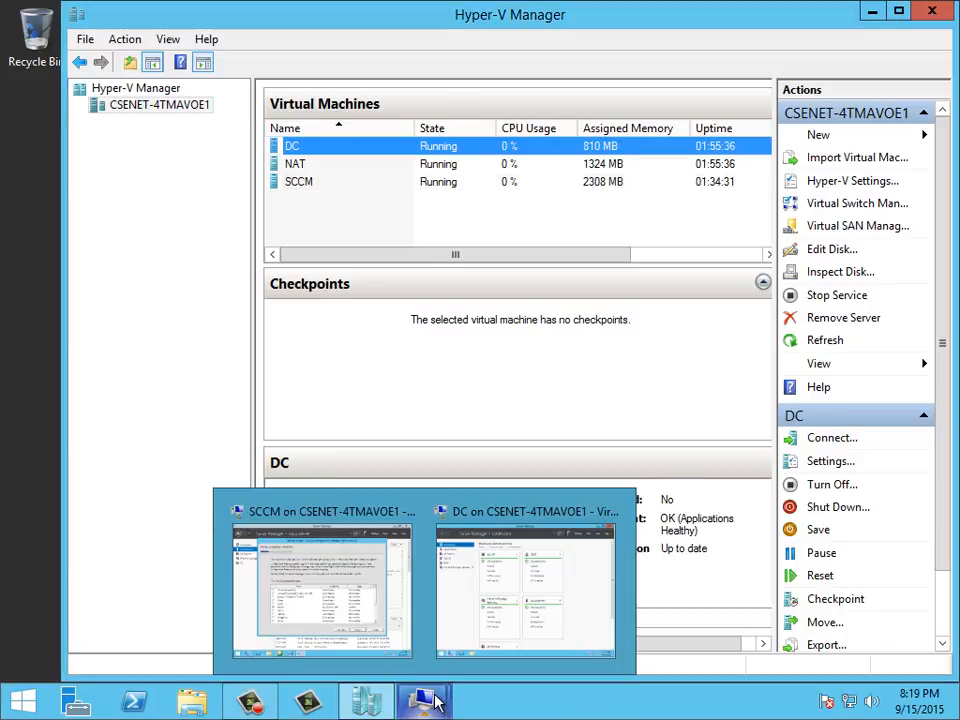
pyautogui.click(371, 600)
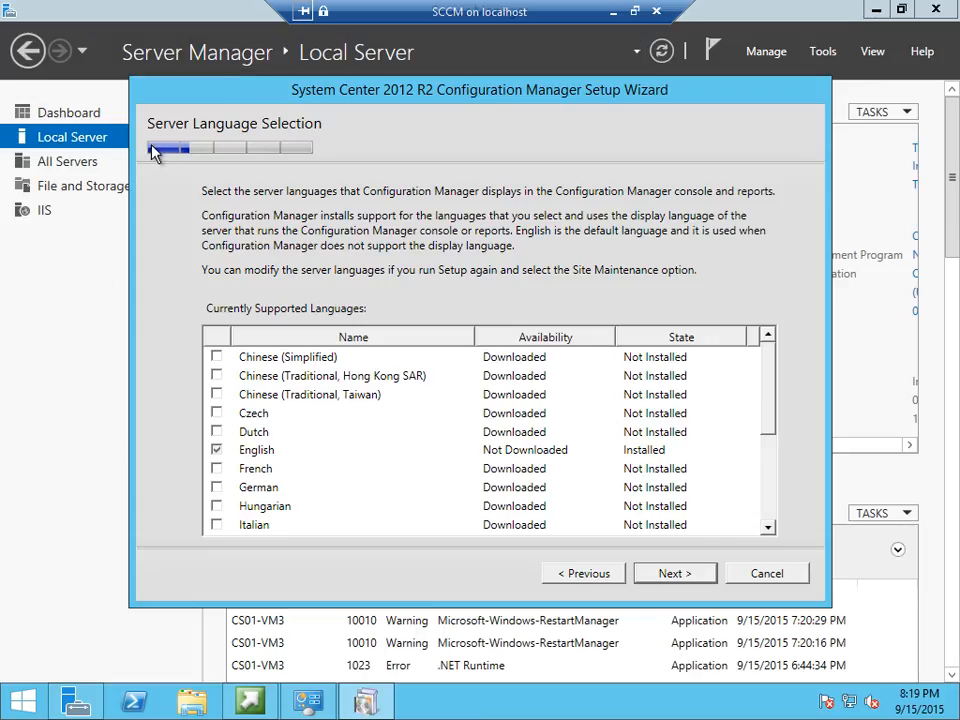
pyautogui.click(673, 574)
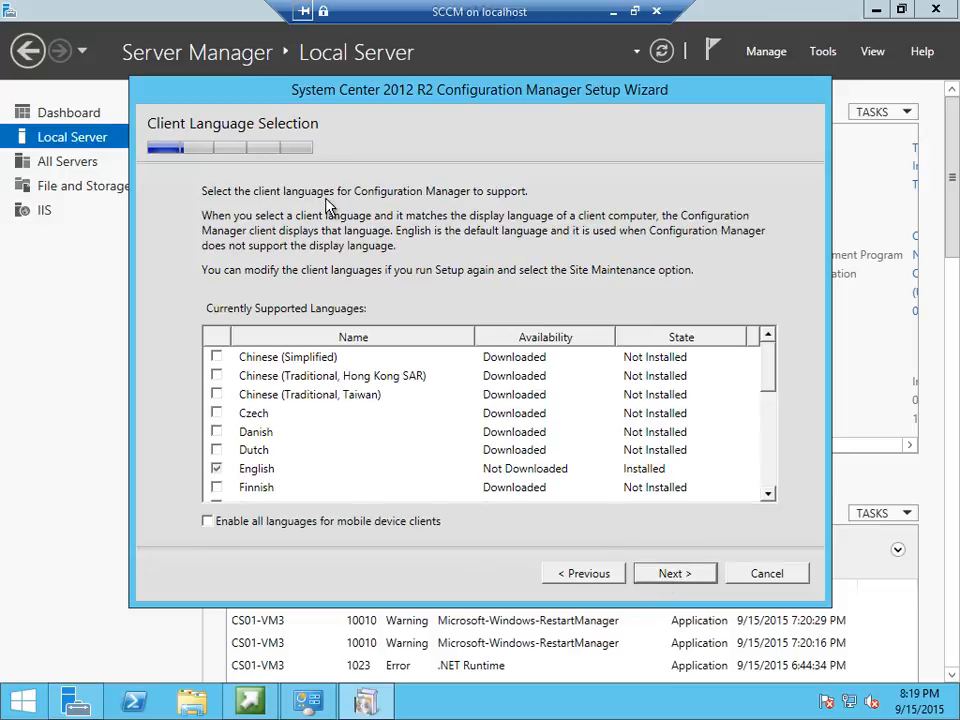
pyautogui.click(676, 574)
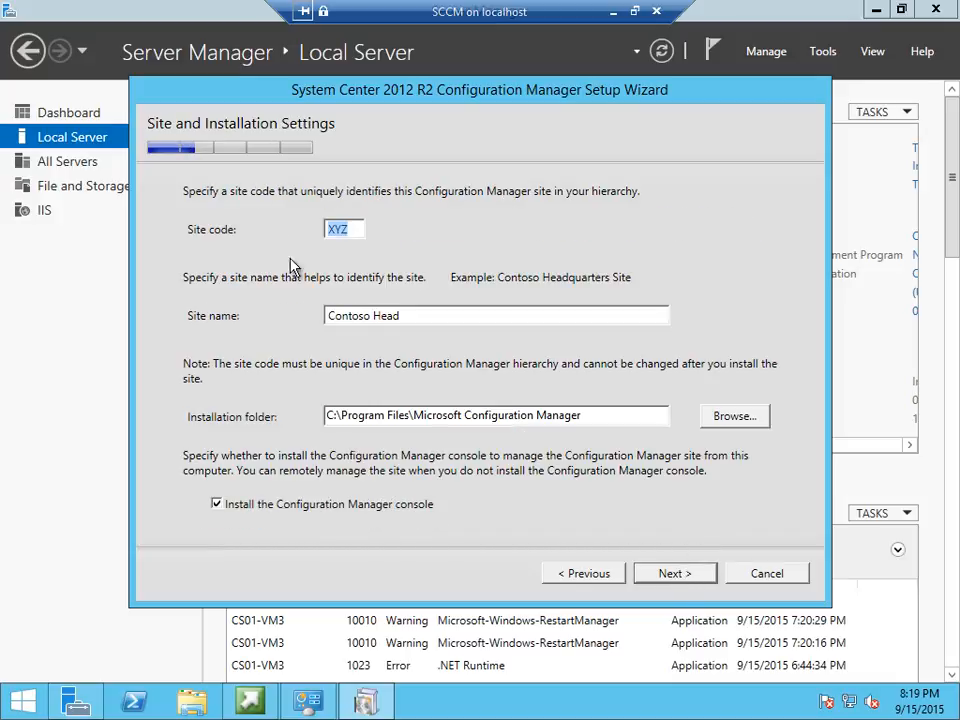
# Step: Set the site name to Contoso Headquaters Site, keep site code XYZ and the default installation folder, and proceed
pyautogui.click(471, 315)
pyautogui.write('Contoso Headquaters Site')
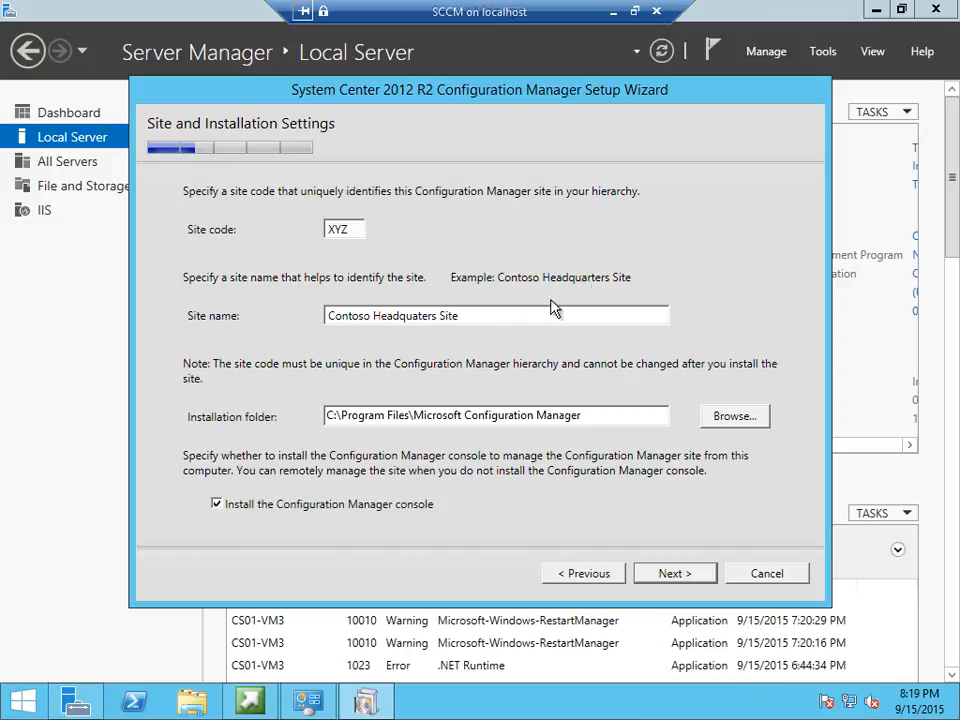
pyautogui.doubleClick(354, 229)
pyautogui.click(676, 584)
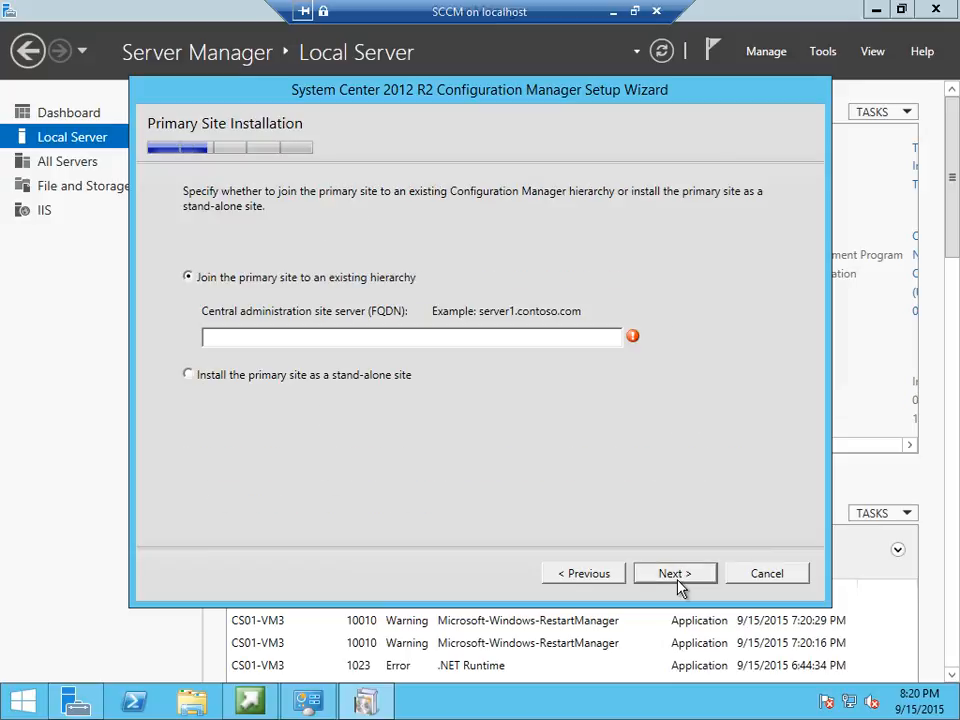
# Step: Choose to install the primary site as a stand-alone site and recheck the preceding site and installation settings
pyautogui.click(282, 380)
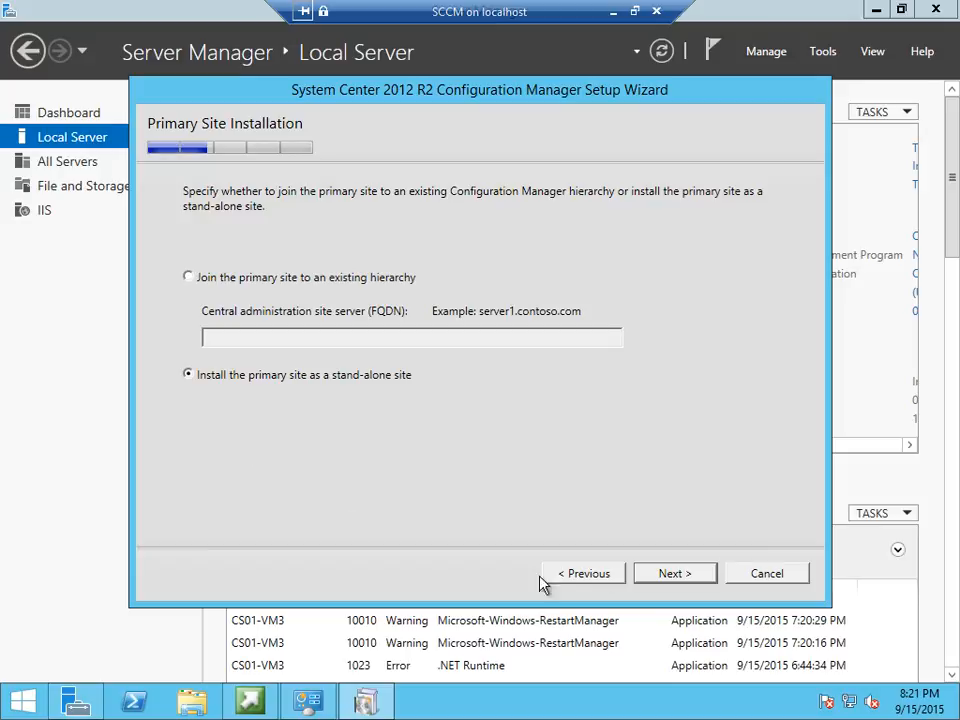
pyautogui.click(607, 573)
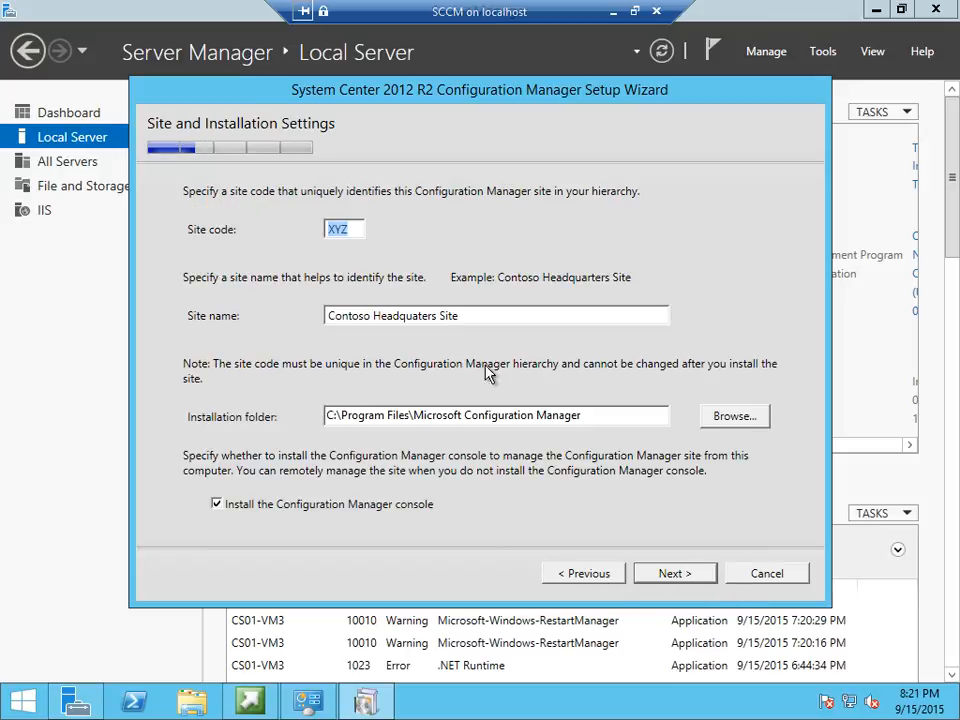
pyautogui.click(668, 574)
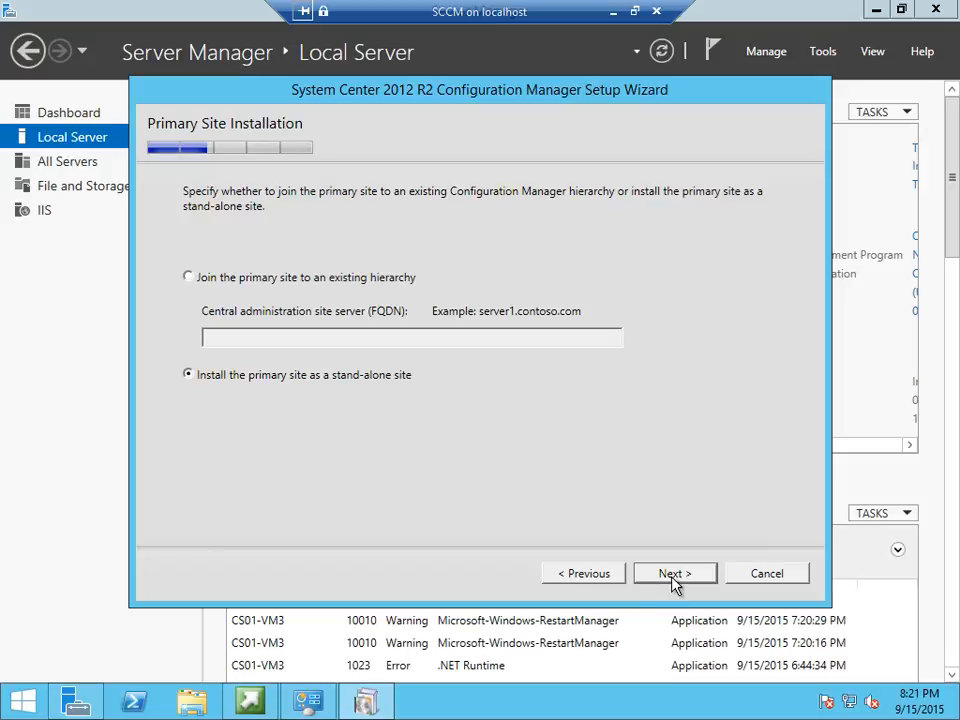
# Step: Run adksetup from the user's Downloads folder and allow the file to open despite the security warning
pyautogui.click(192, 700)
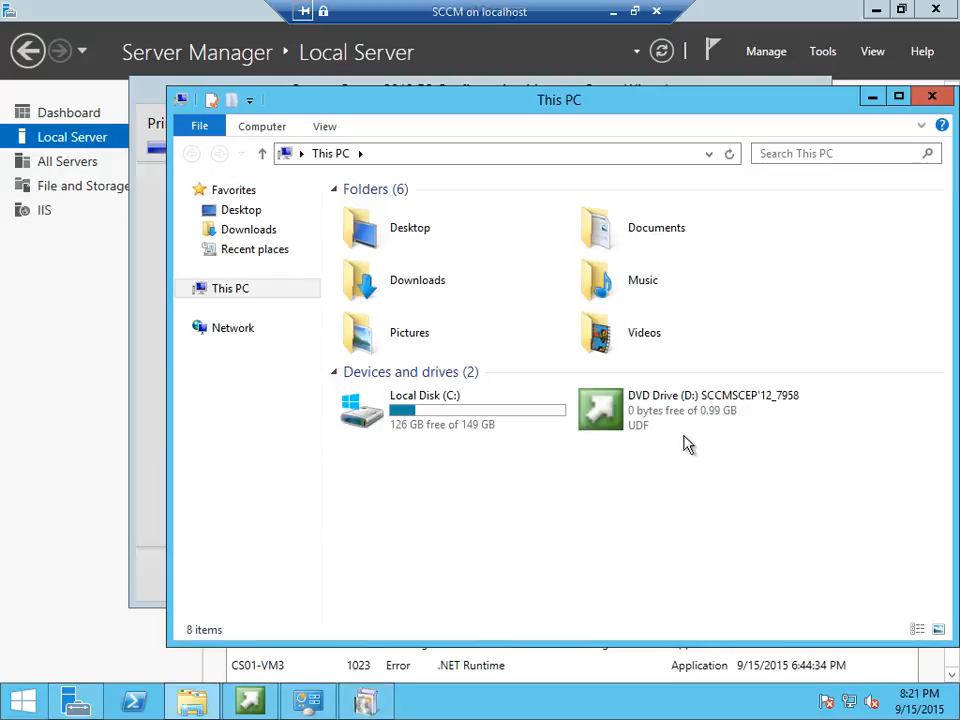
pyautogui.doubleClick(447, 280)
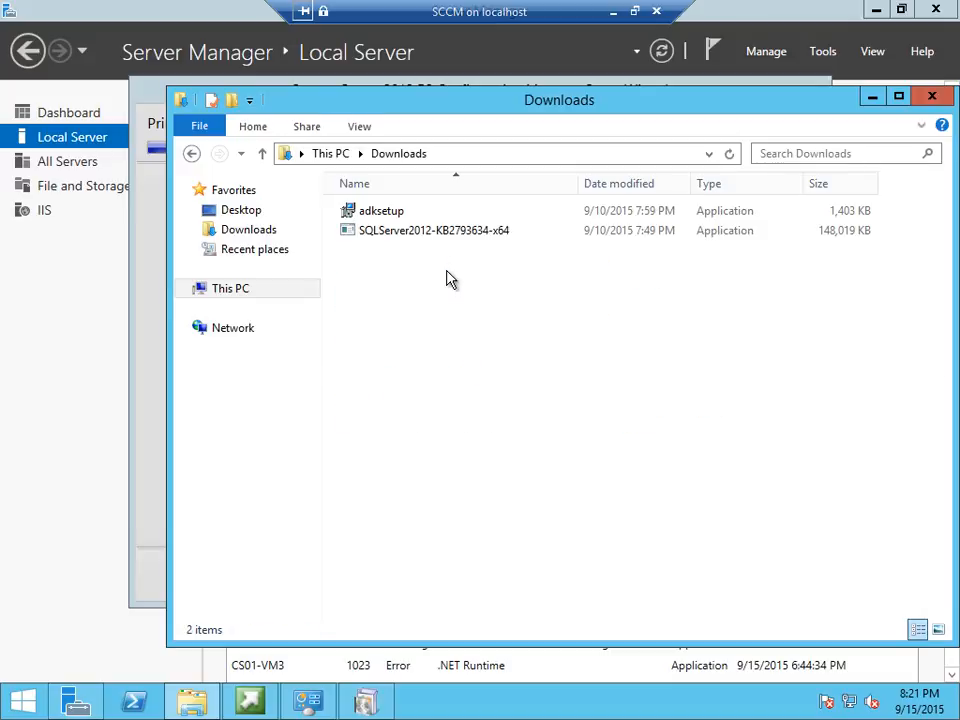
pyautogui.moveTo(598, 113); pyautogui.dragTo(596, 165)
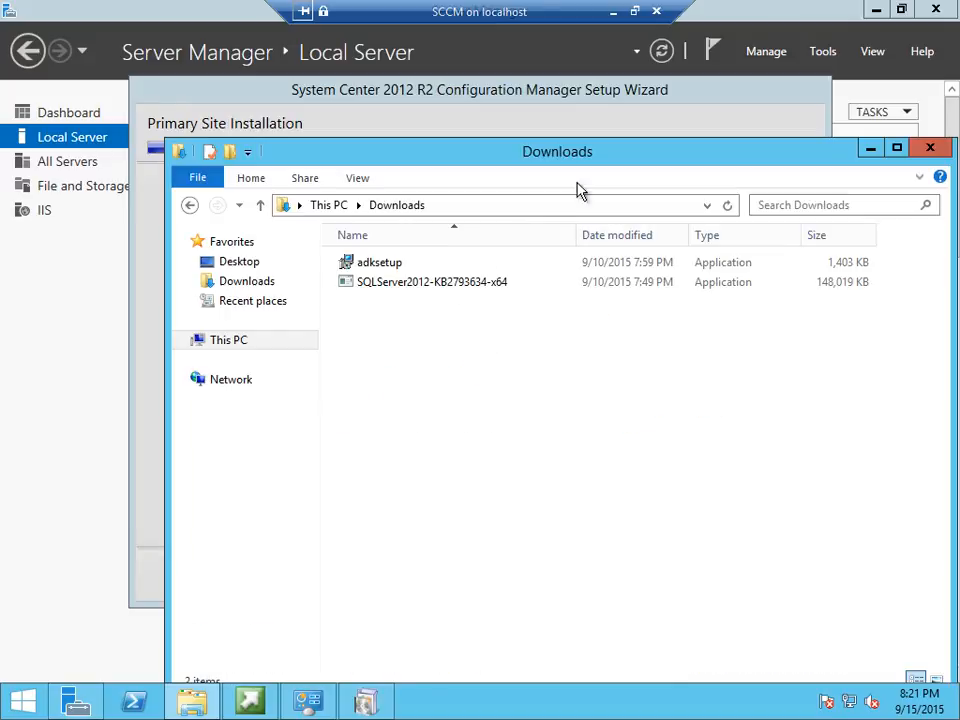
pyautogui.click(414, 264)
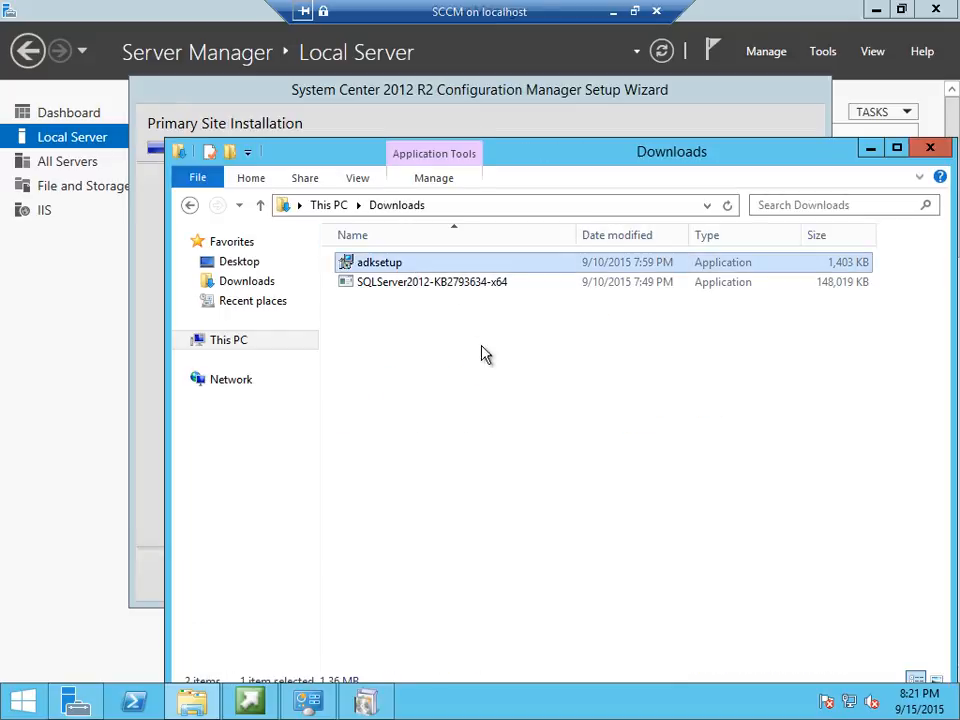
pyautogui.doubleClick(403, 265)
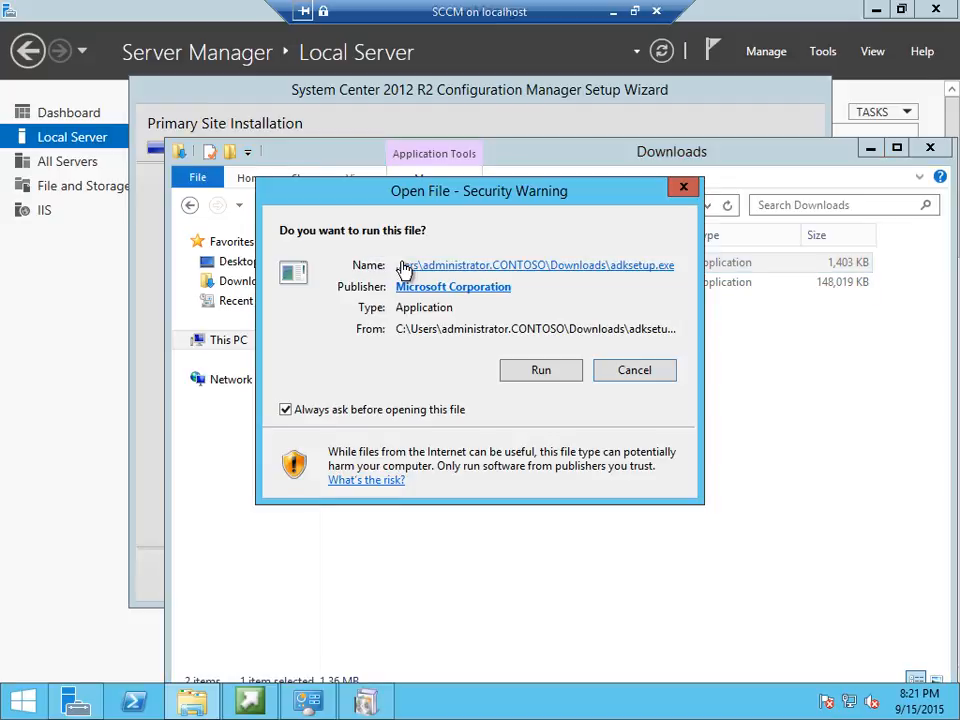
pyautogui.click(541, 370)
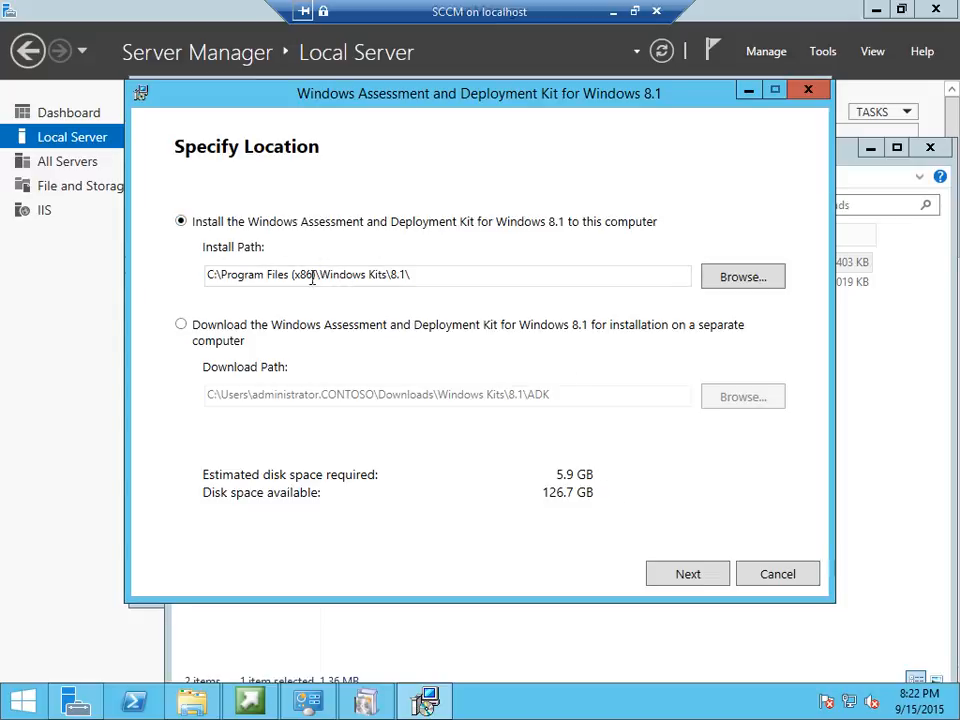
# Step: Keep the default ADK install path, decline the Customer Experience Improvement Program, and accept the license agreement
pyautogui.click(687, 575)
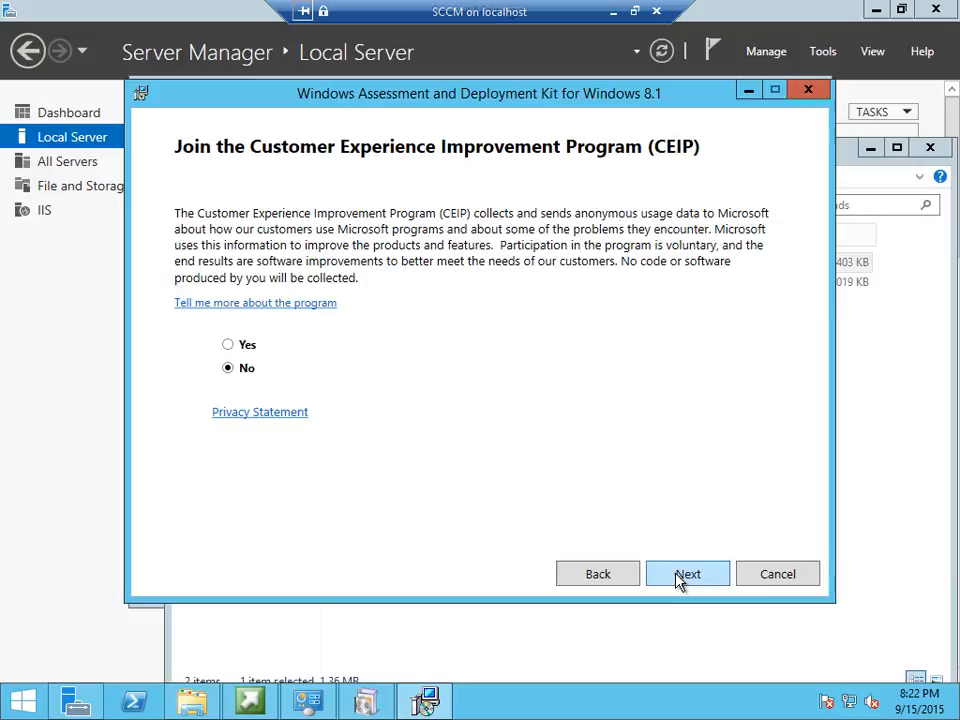
pyautogui.click(679, 578)
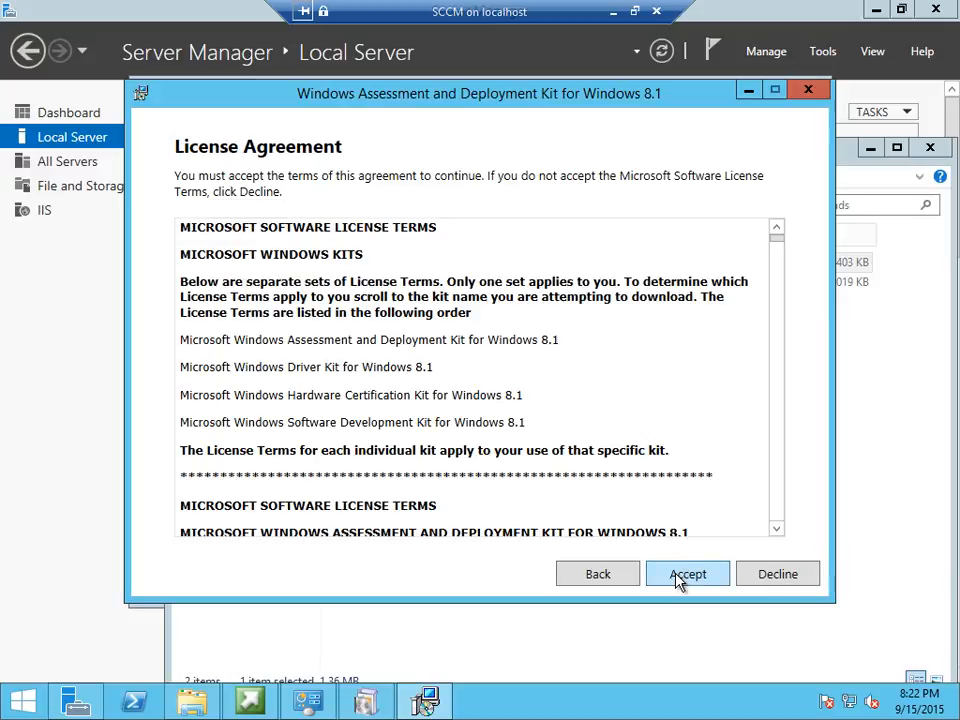
pyautogui.click(688, 576)
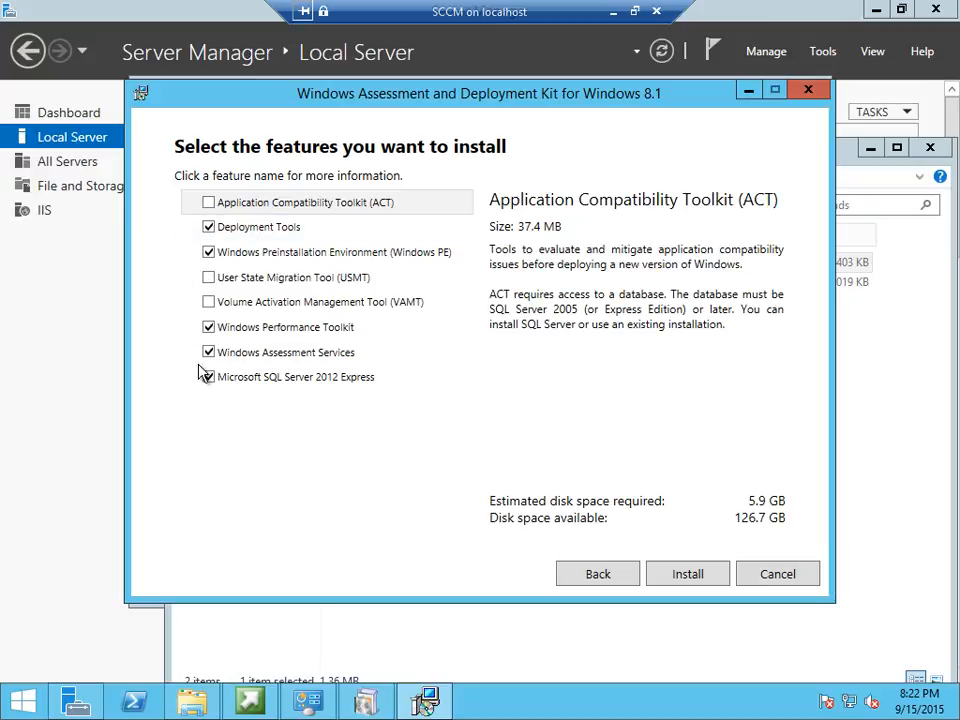
# Step: Install only Deployment Tools, Windows Preinstallation Environment and User State Migration Tool from the ADK features, and move the installer window aside
pyautogui.click(208, 327)
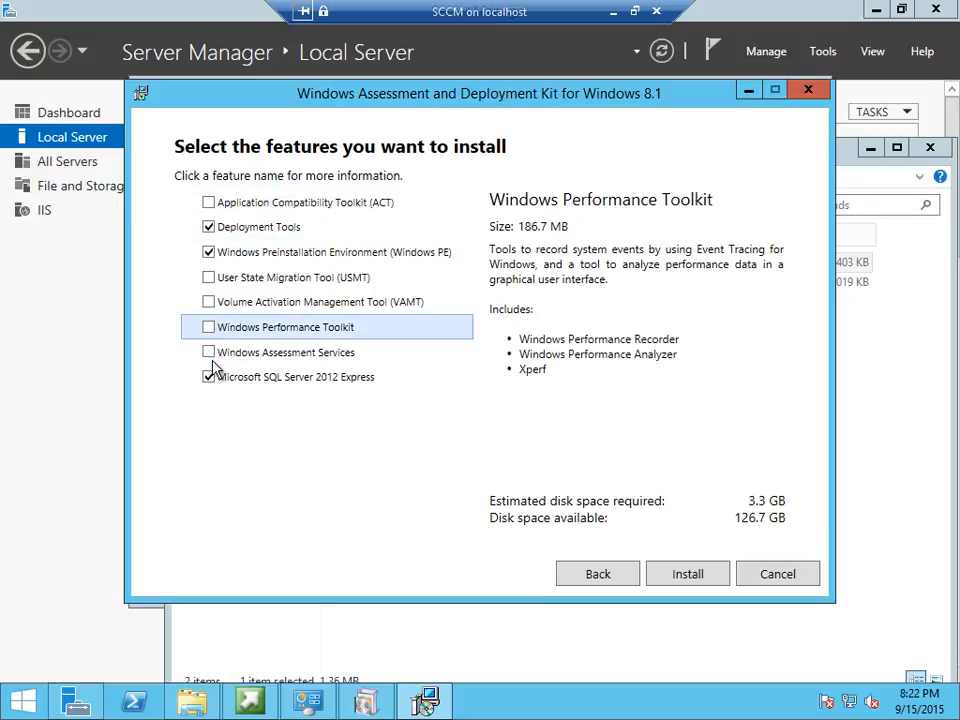
pyautogui.click(198, 352)
pyautogui.click(208, 377)
pyautogui.click(208, 277)
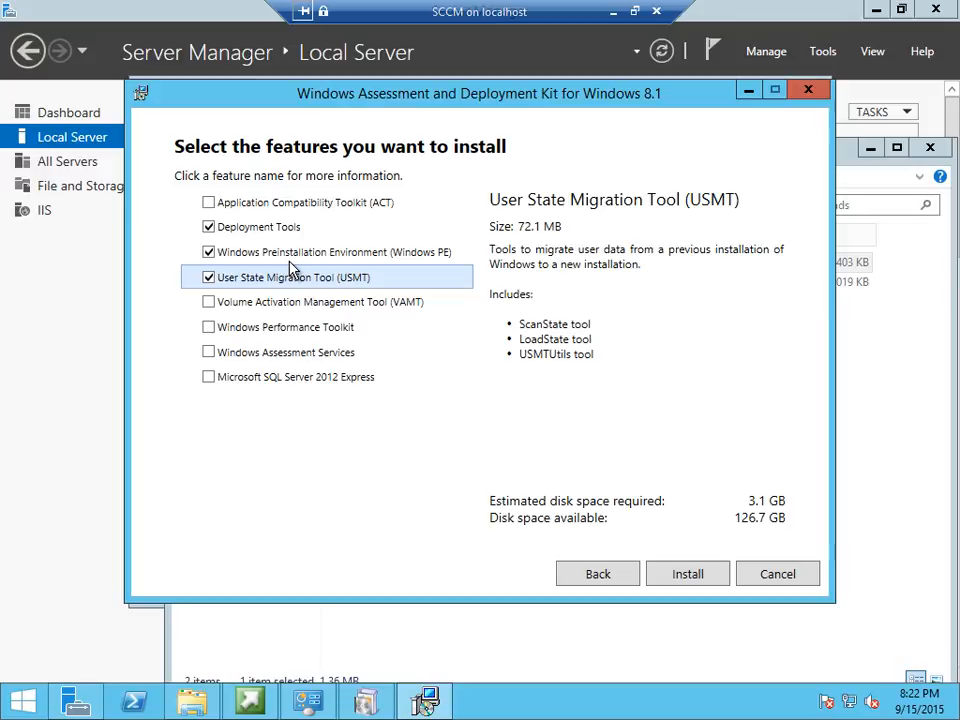
pyautogui.click(680, 578)
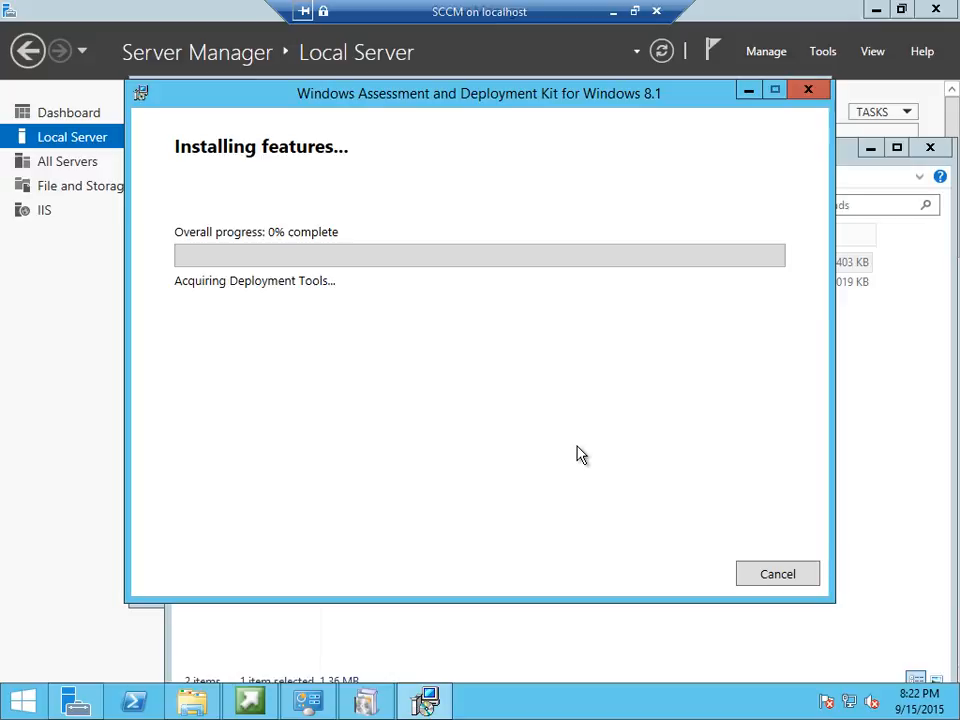
pyautogui.click(383, 700)
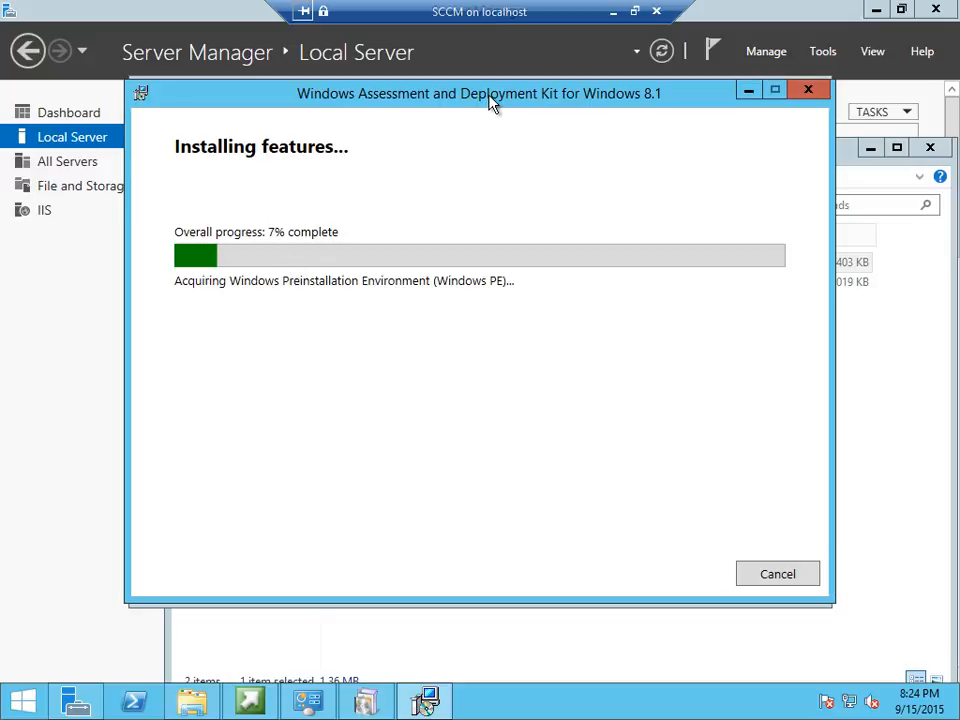
pyautogui.moveTo(493, 103); pyautogui.dragTo(568, 81)
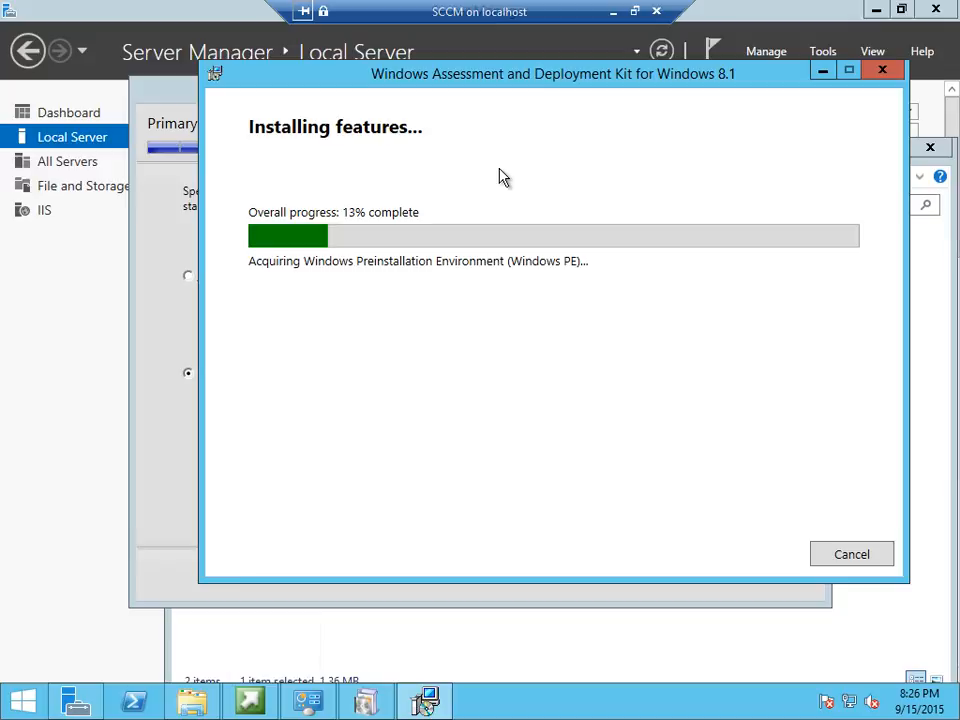
# Step: Switch to the Hyper-V host and open the SCCM Downloads share on \\10.3.16.197 in File Explorer
pyautogui.click(616, 13)
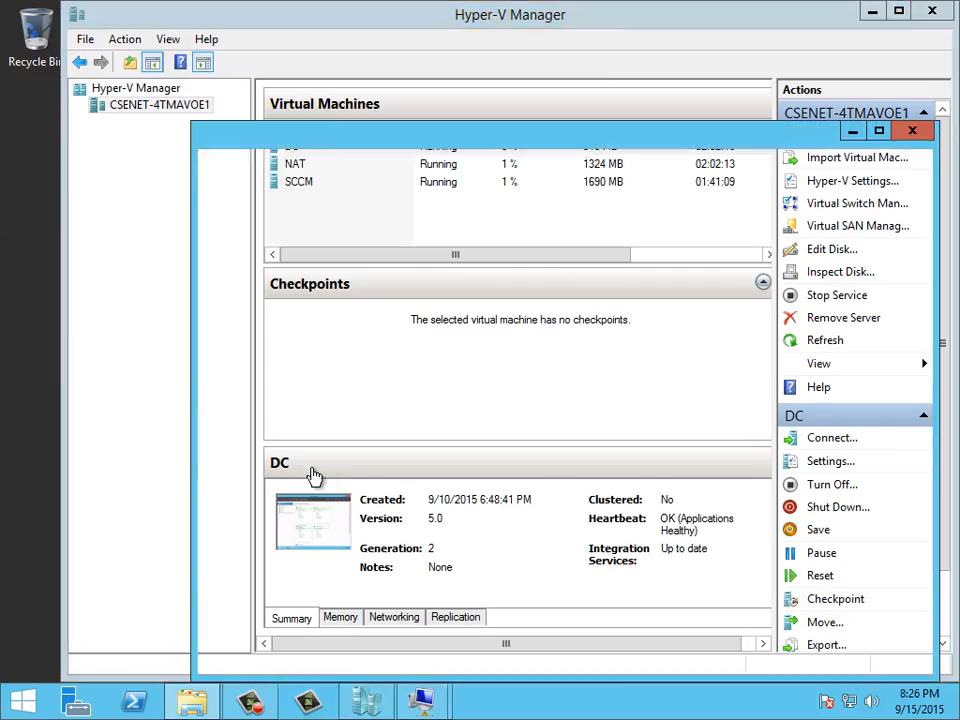
pyautogui.click(503, 188)
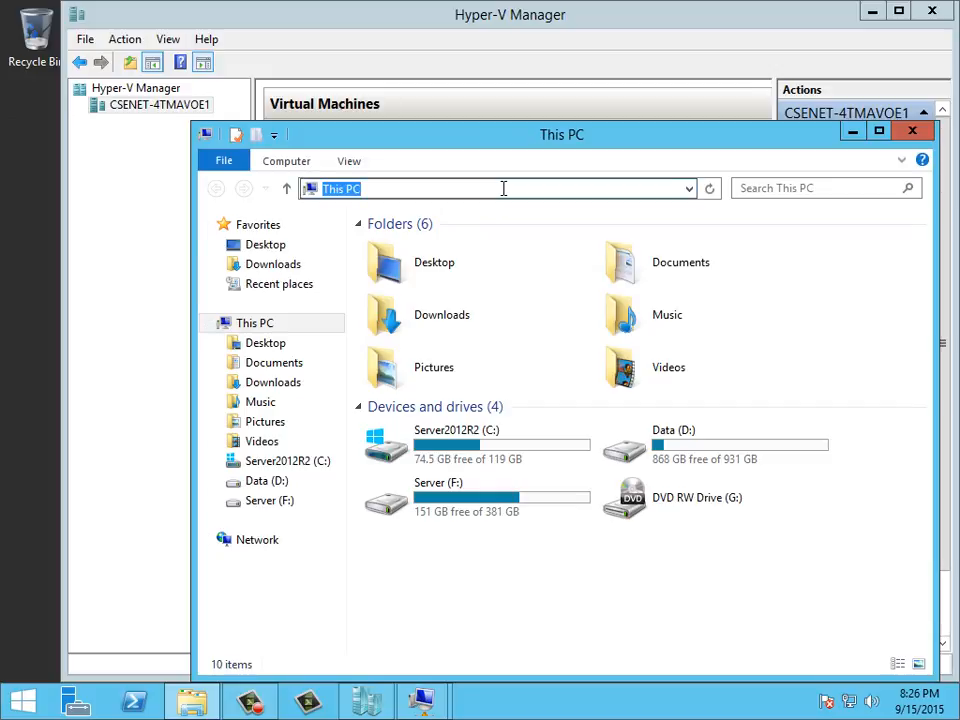
pyautogui.write('\\\\10.3')
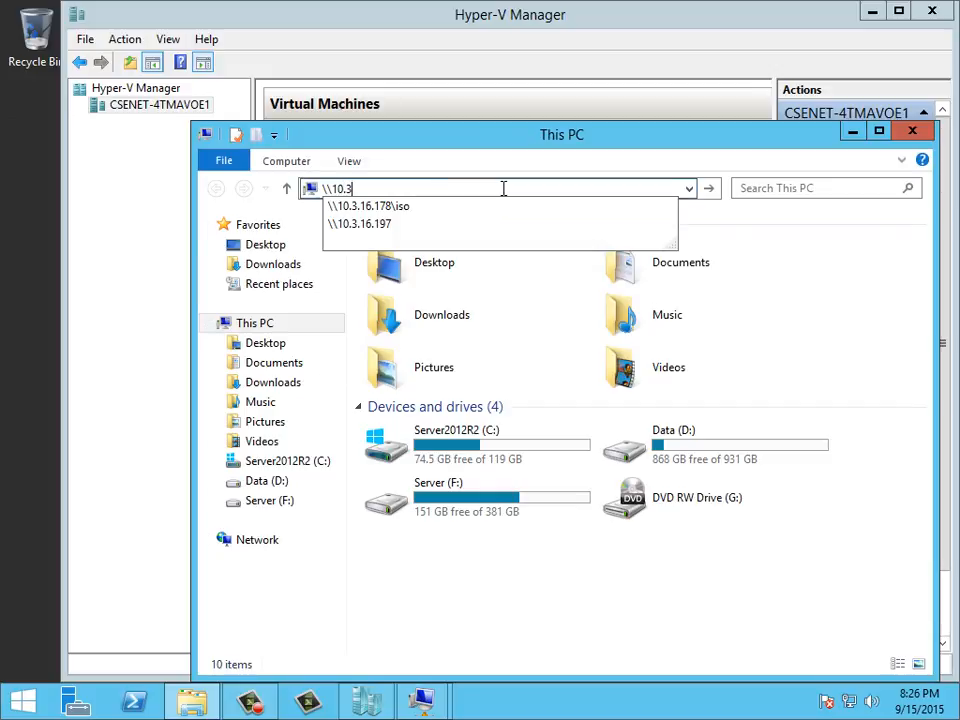
pyautogui.press('Down')
pyautogui.press('Down')
pyautogui.press('Return')
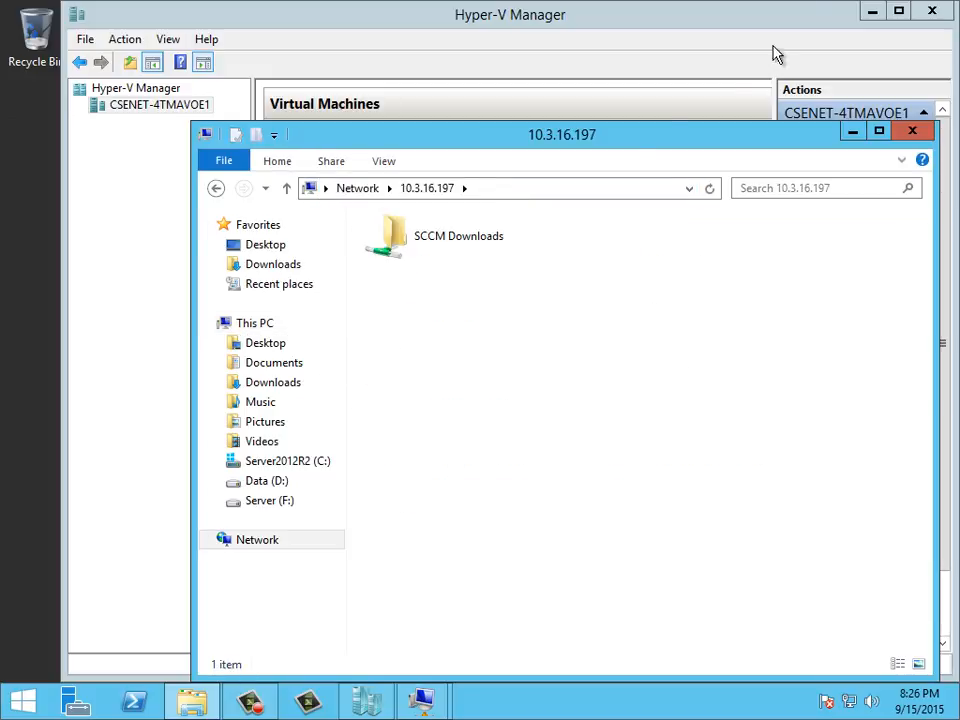
pyautogui.doubleClick(442, 236)
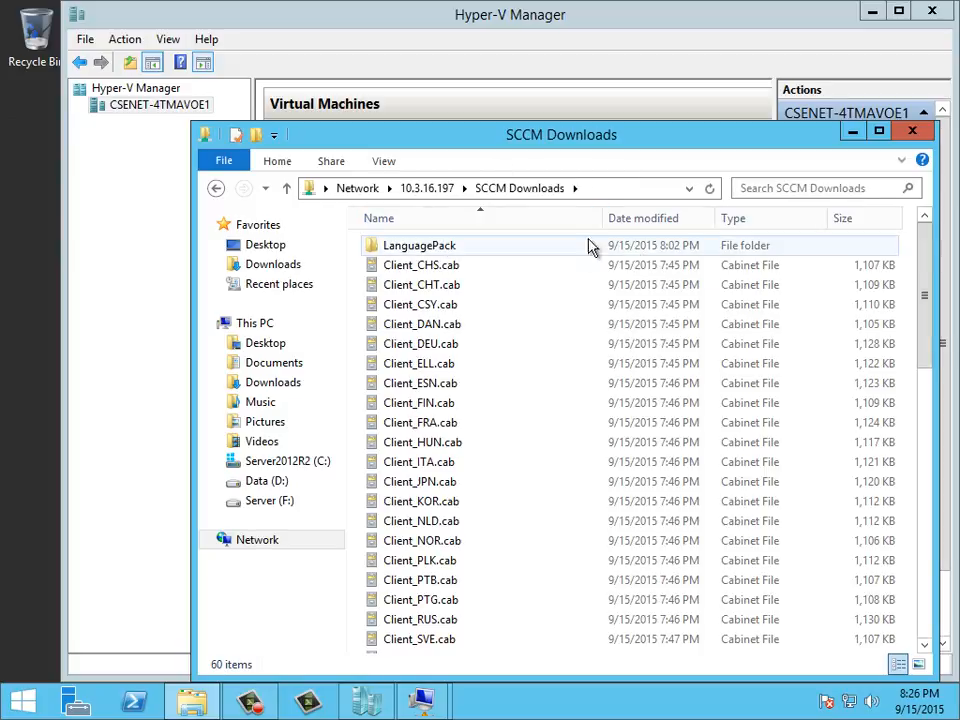
# Step: Mount SCCM Hotfix.iso from the share to examine the hotfix files it contains, and close the window
pyautogui.moveTo(925, 317); pyautogui.dragTo(926, 452)
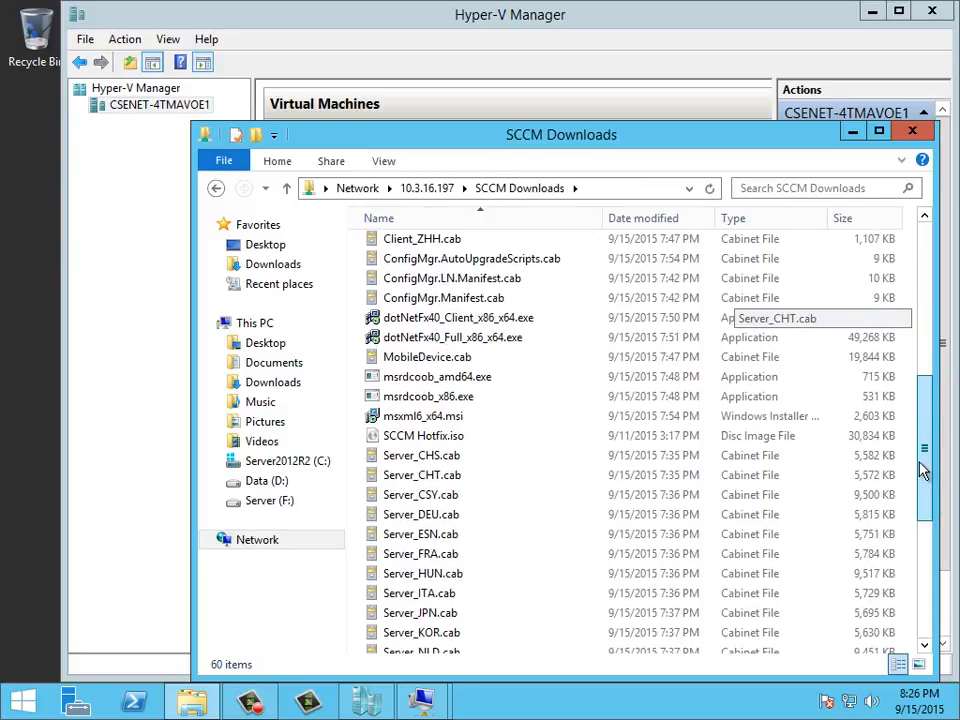
pyautogui.click(425, 437)
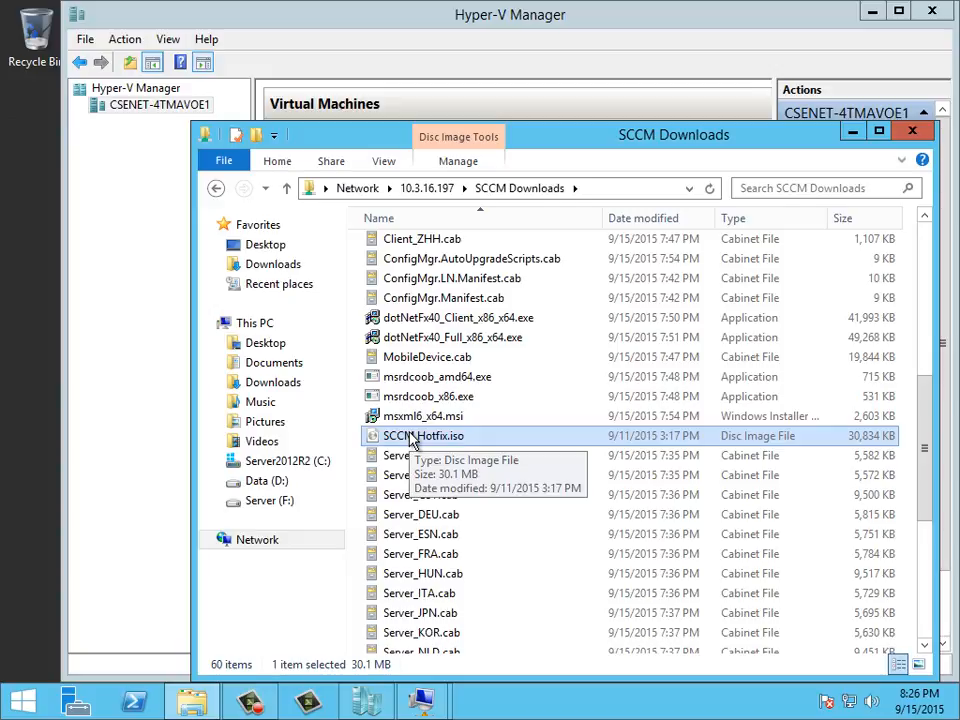
pyautogui.rightClick(400, 438)
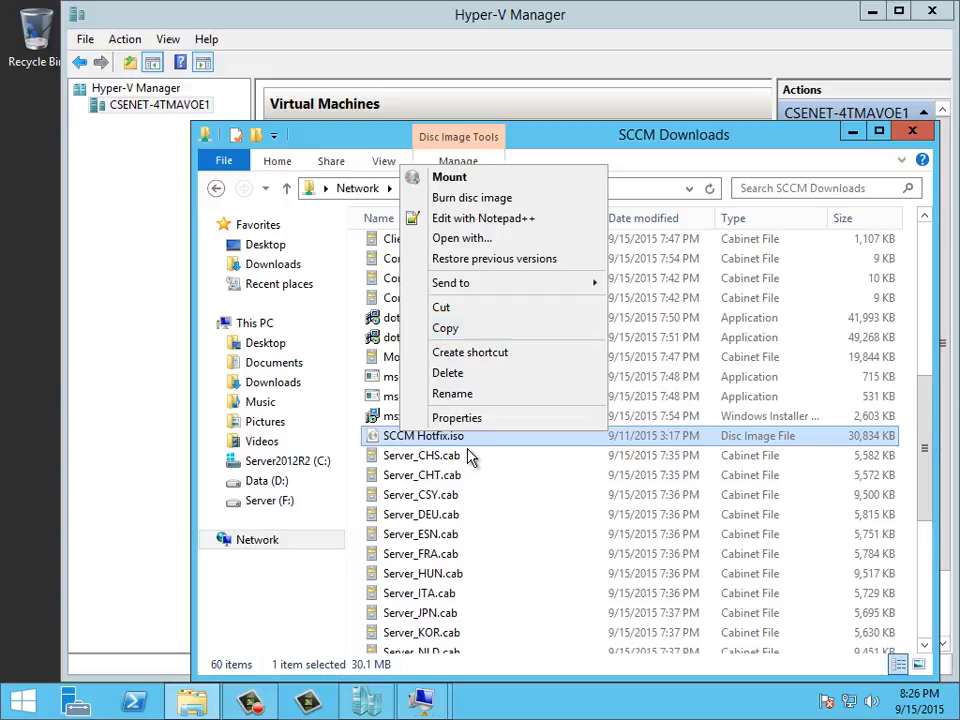
pyautogui.click(465, 437)
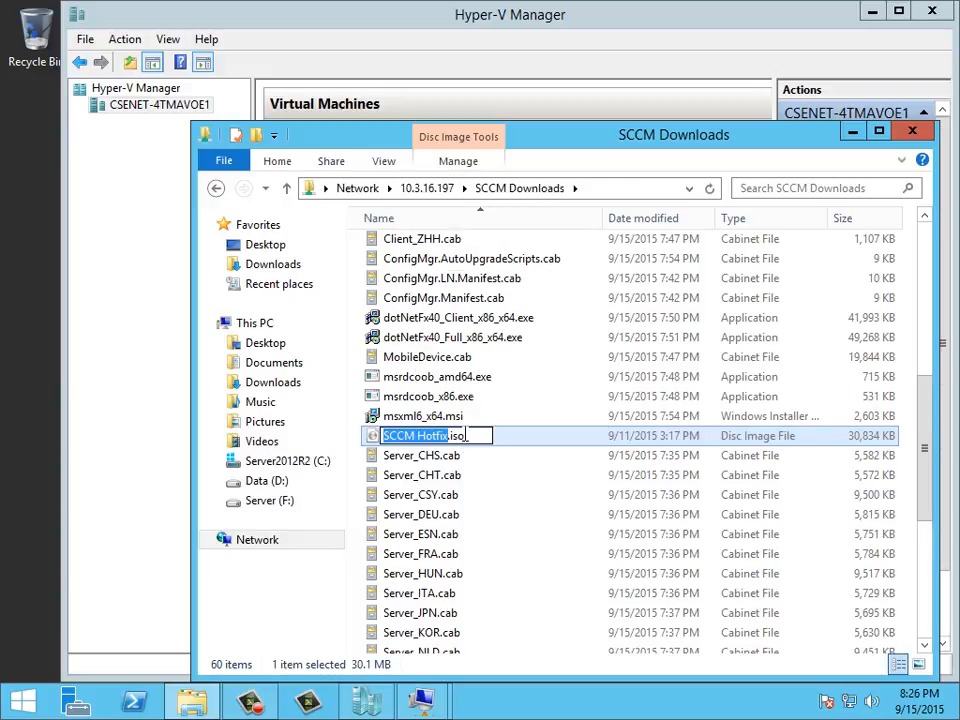
pyautogui.click(462, 435)
pyautogui.click(552, 444)
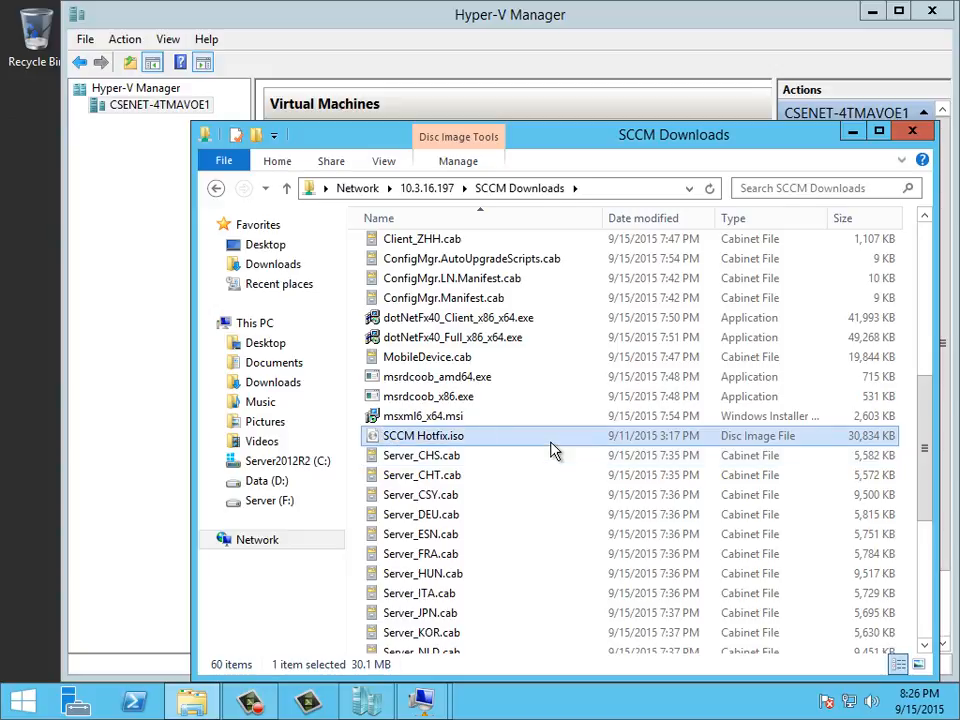
pyautogui.doubleClick(552, 450)
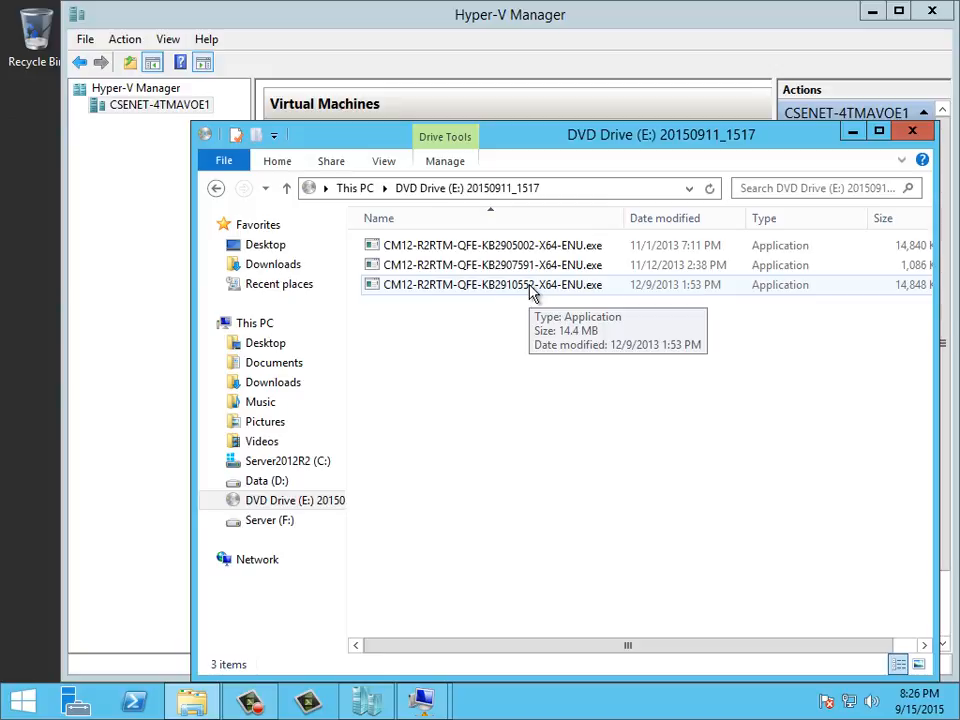
pyautogui.click(914, 131)
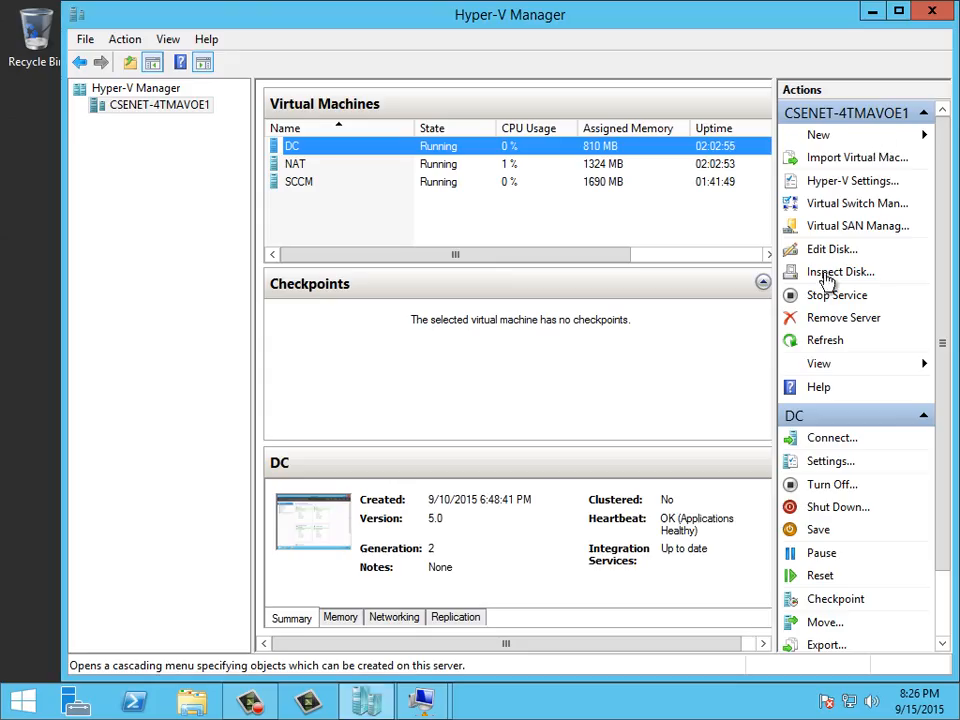
# Step: Return to the SCCM virtual machine, check the SQLServer2012-KB2793634-x64 file in Downloads and the ADK progress, and close the folder
pyautogui.click(421, 702)
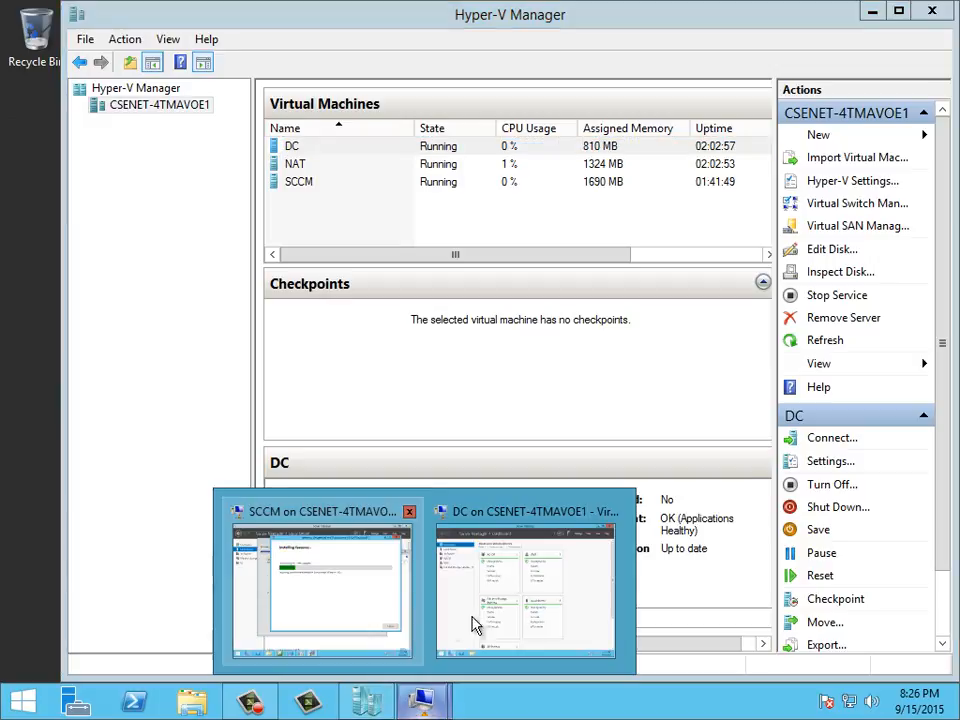
pyautogui.click(361, 603)
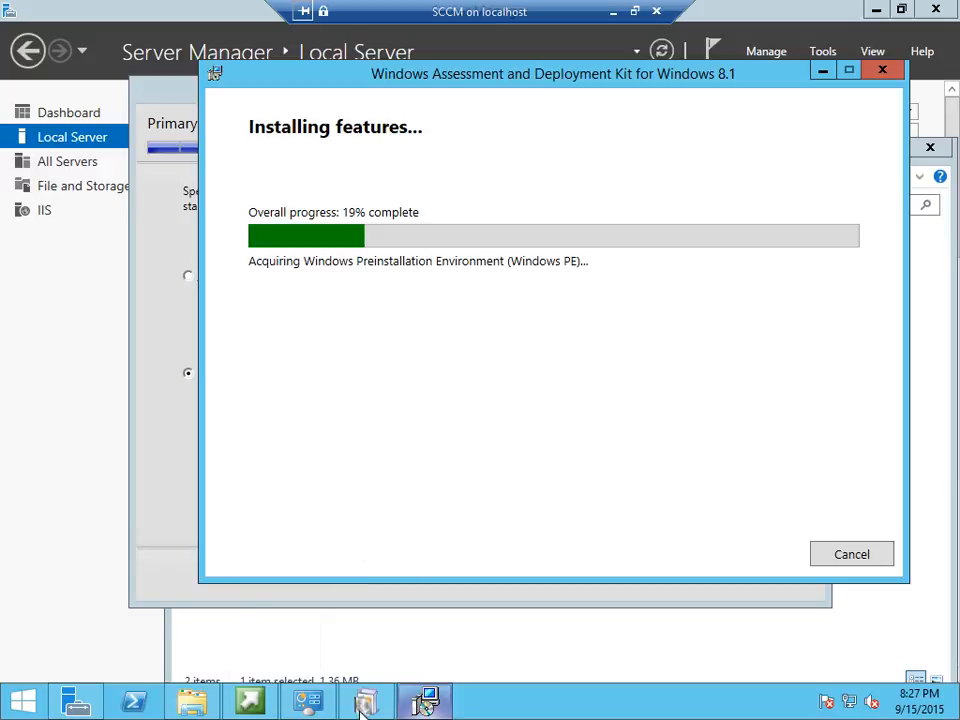
pyautogui.click(185, 703)
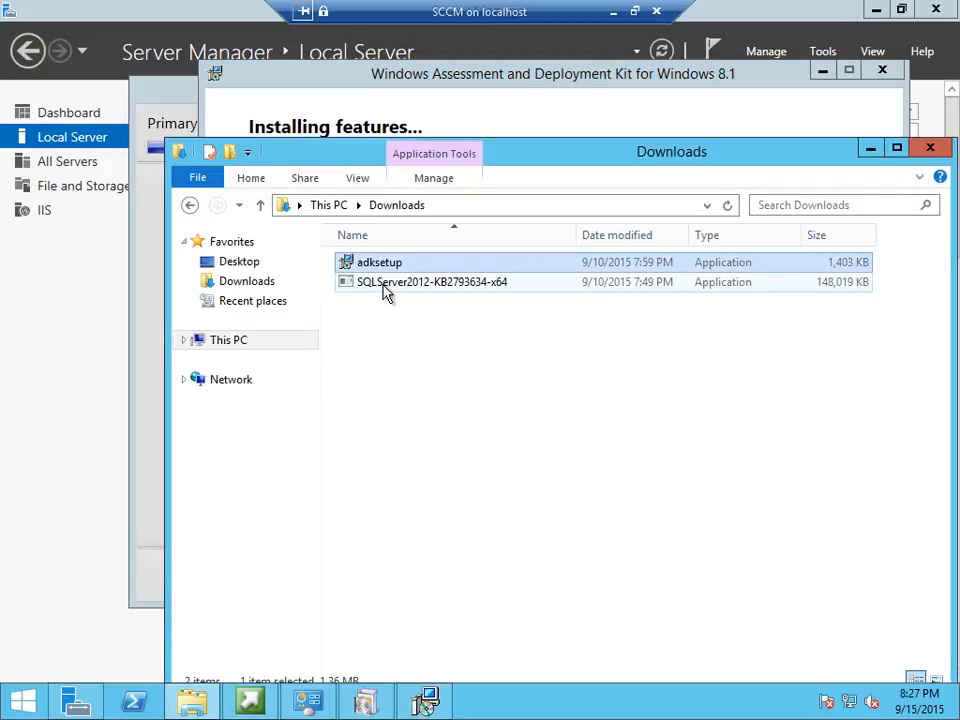
pyautogui.click(384, 283)
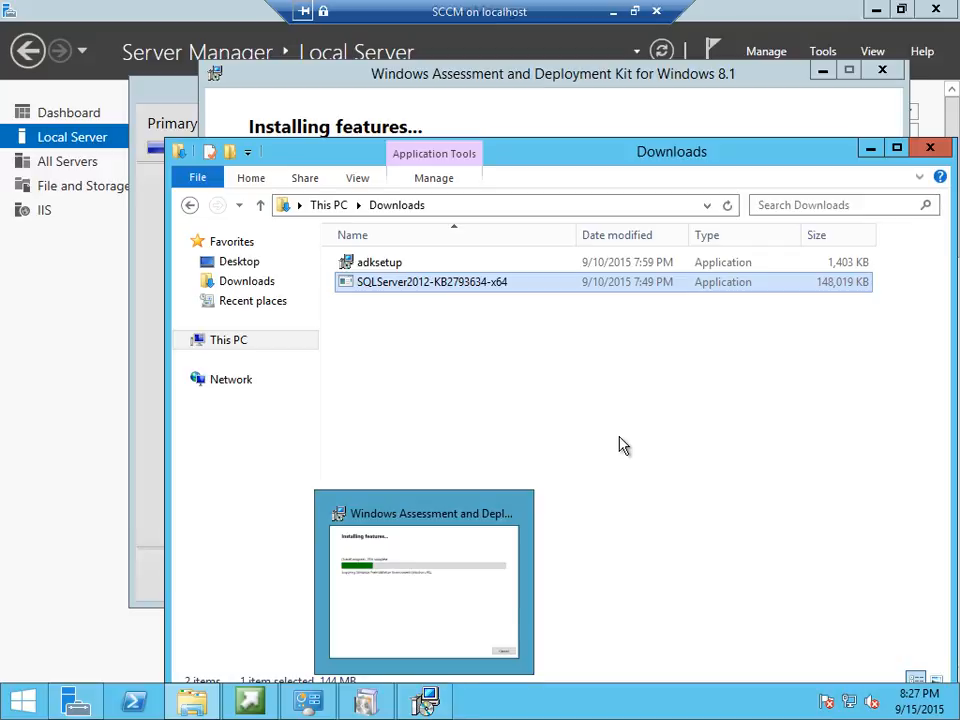
pyautogui.click(426, 701)
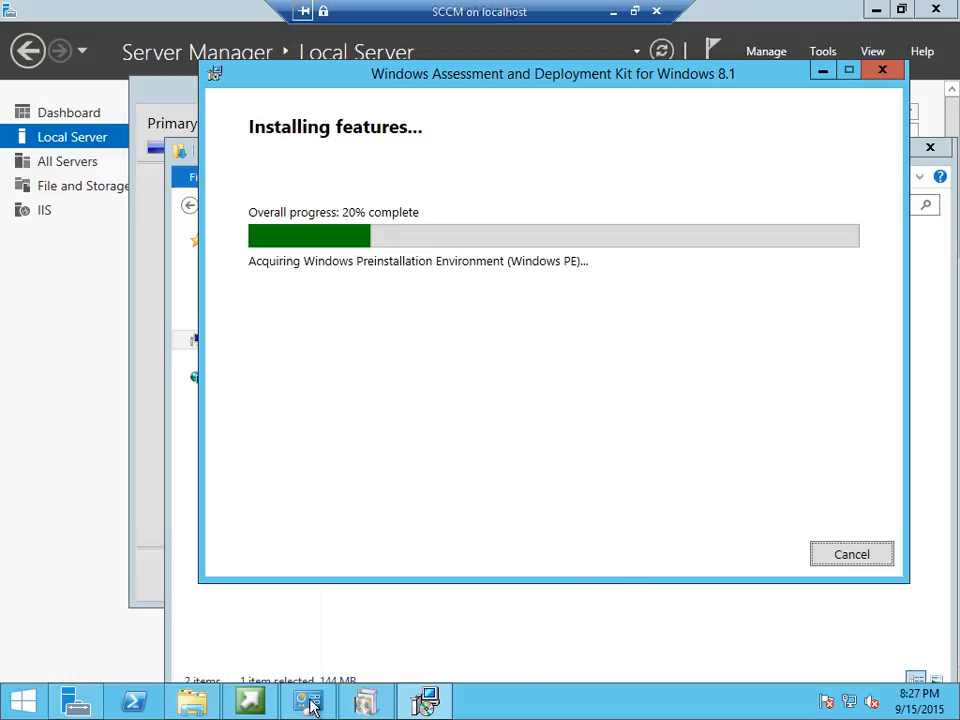
pyautogui.click(196, 701)
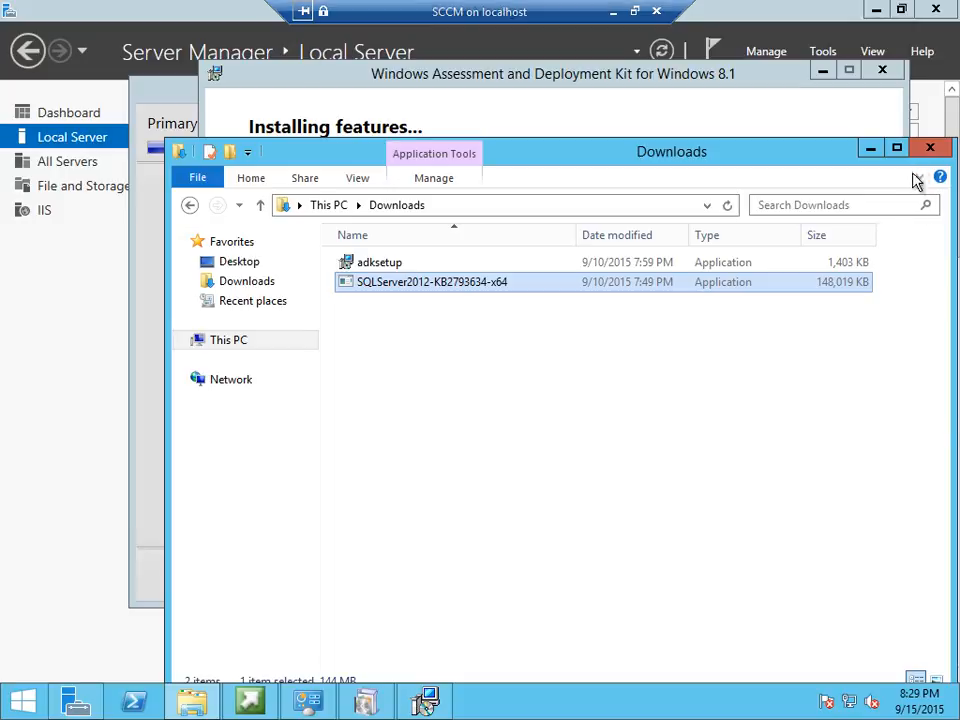
pyautogui.click(929, 148)
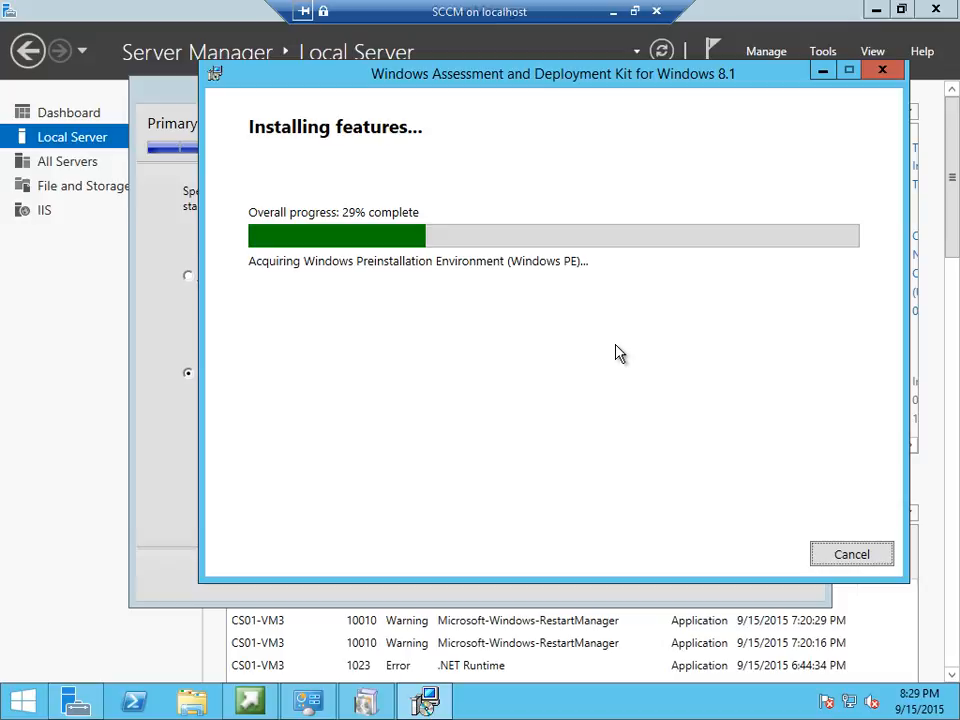
pyautogui.click(612, 11)
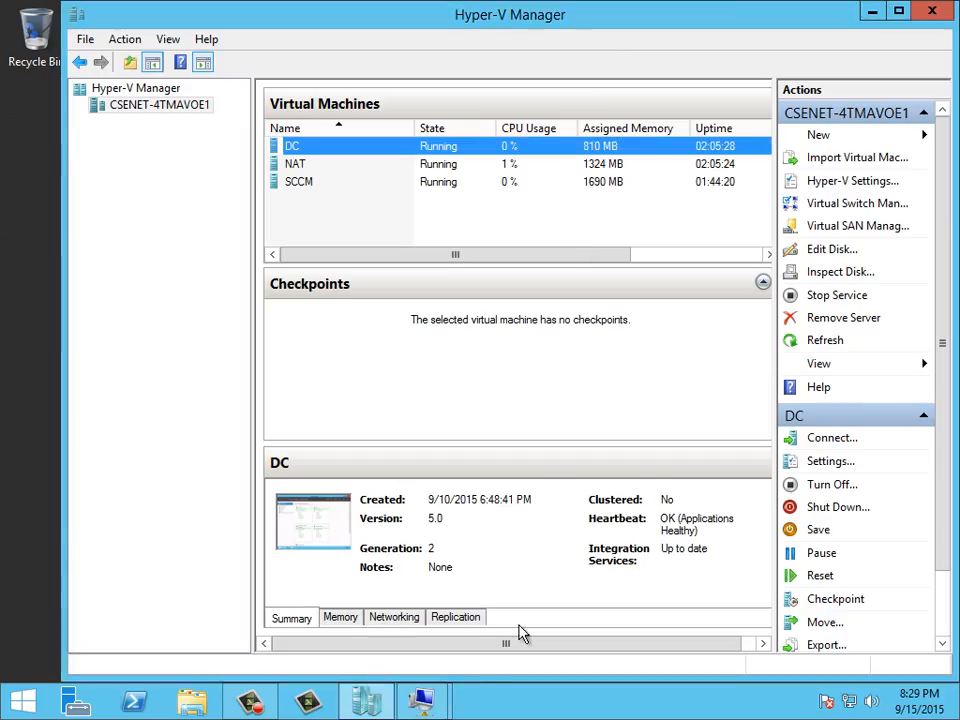
pyautogui.click(248, 700)
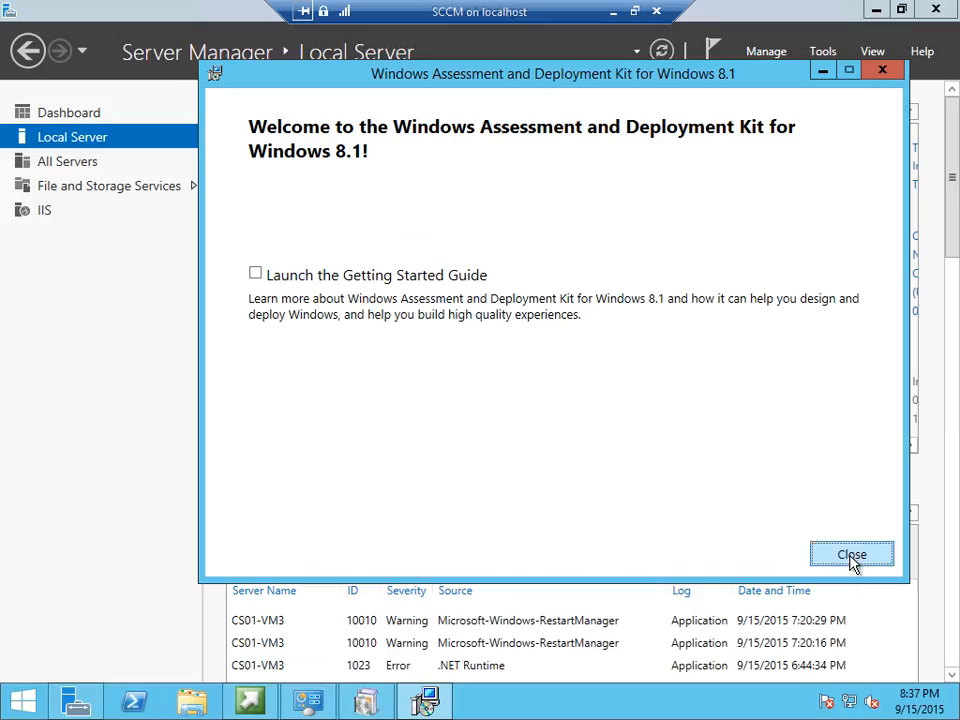
# Step: Close the ADK installer, return to the Configuration Manager Setup Wizard, and confirm installing the site as a stand-alone primary site
pyautogui.click(852, 560)
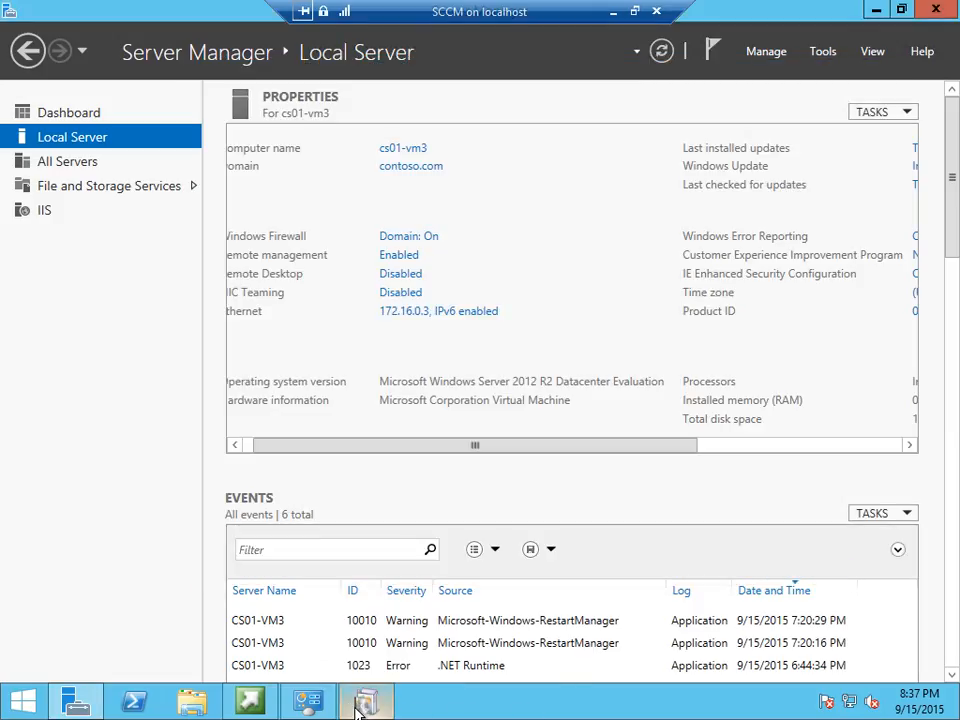
pyautogui.click(365, 700)
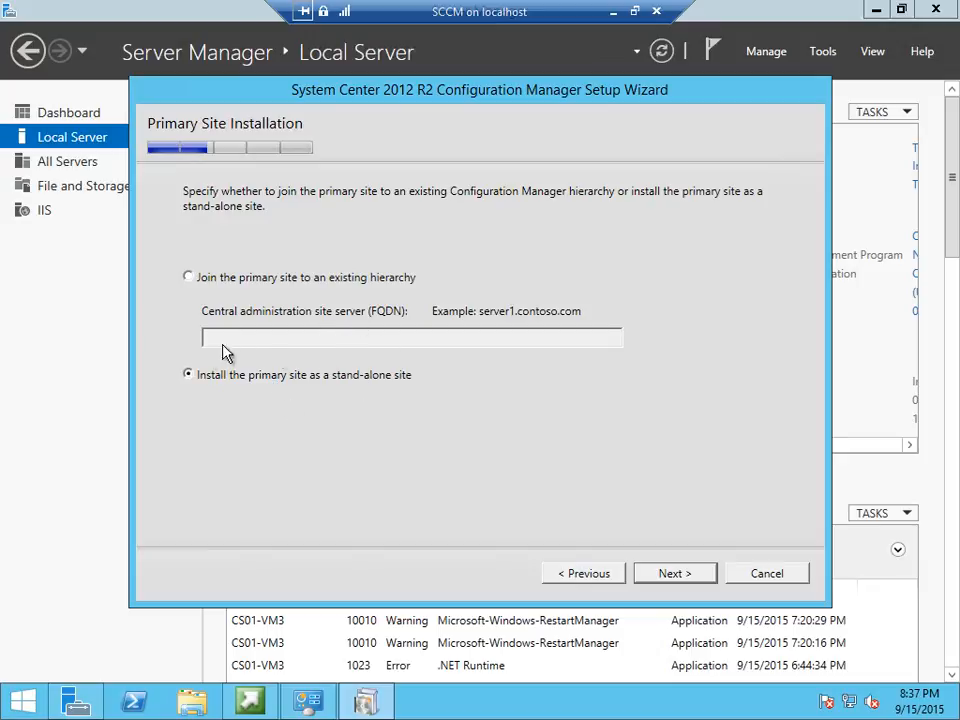
pyautogui.click(688, 578)
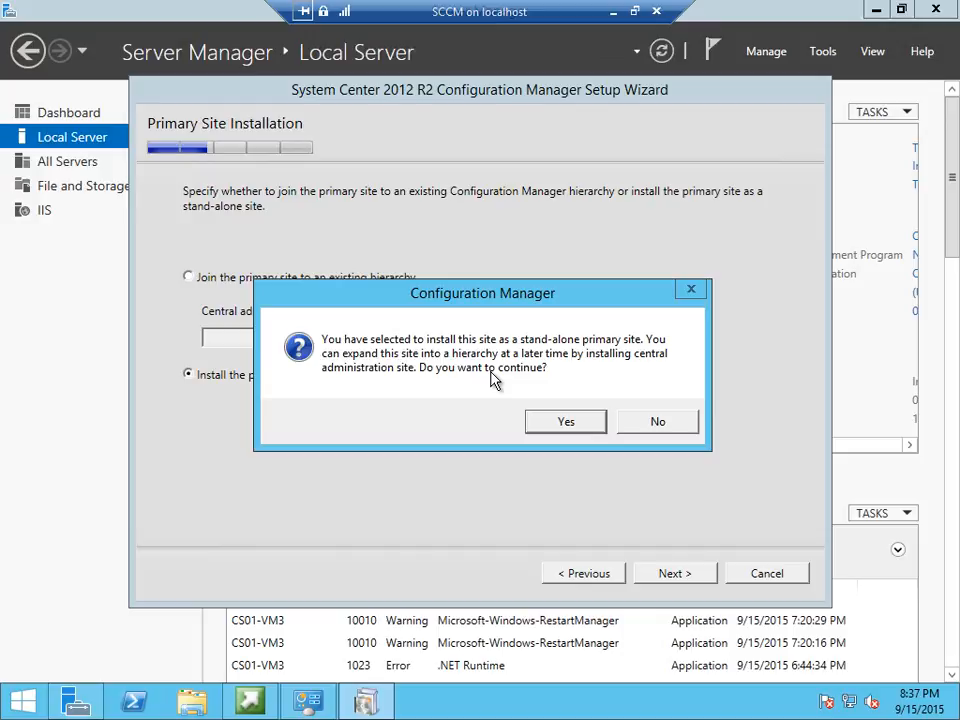
pyautogui.press('Return')
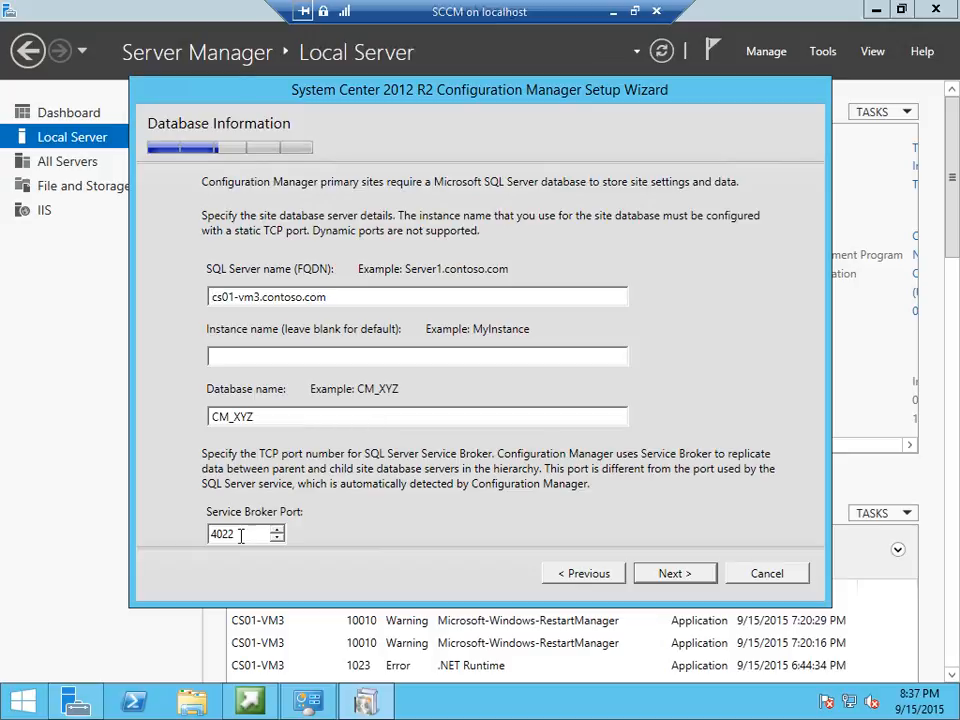
# Step: Keep the default SQL Server name and instance, database name CM_XYZ and Service Broker port 4022, and proceed
pyautogui.moveTo(242, 534); pyautogui.dragTo(135, 548)
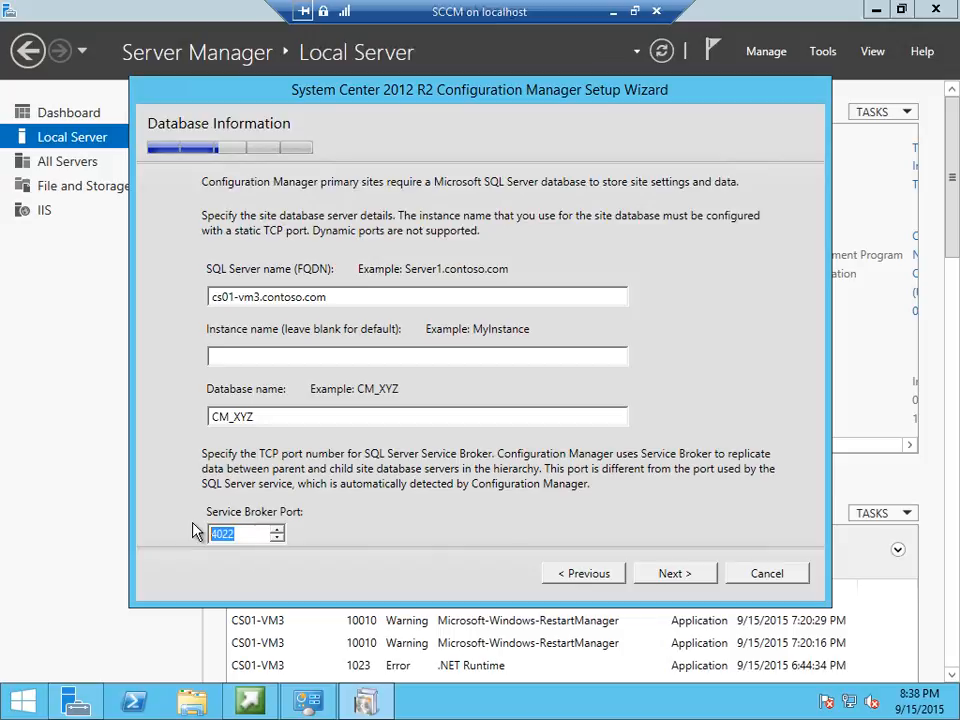
pyautogui.click(666, 575)
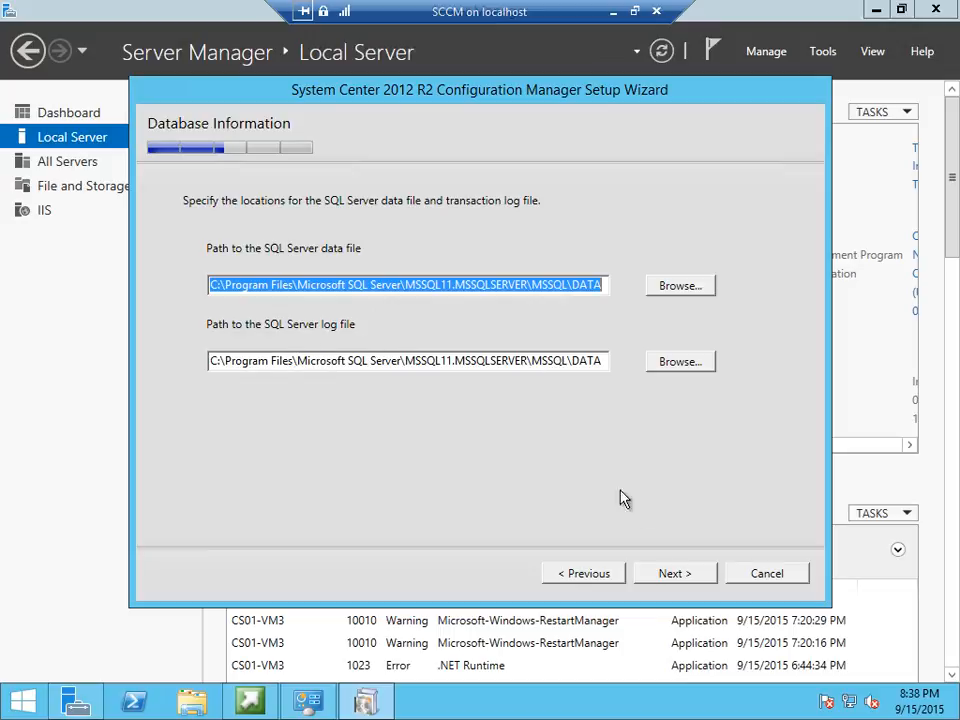
# Step: Accept the default SQL Server data and log file paths, and keep cs01-vm3.contoso.com as the SMS Provider server
pyautogui.click(670, 577)
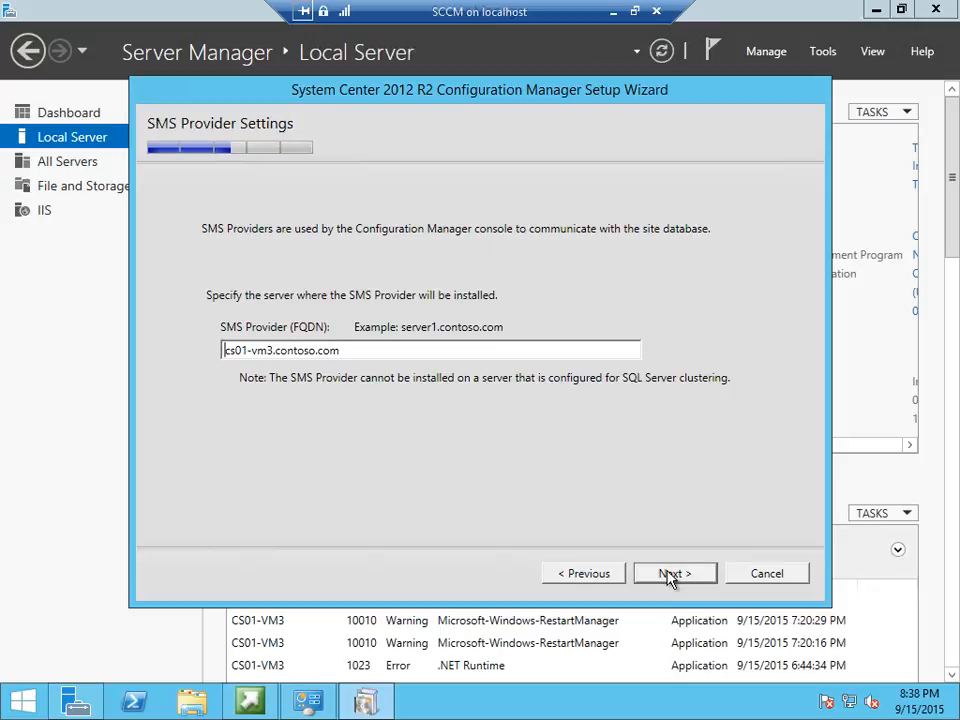
pyautogui.click(362, 354)
pyautogui.moveTo(362, 354); pyautogui.dragTo(112, 348)
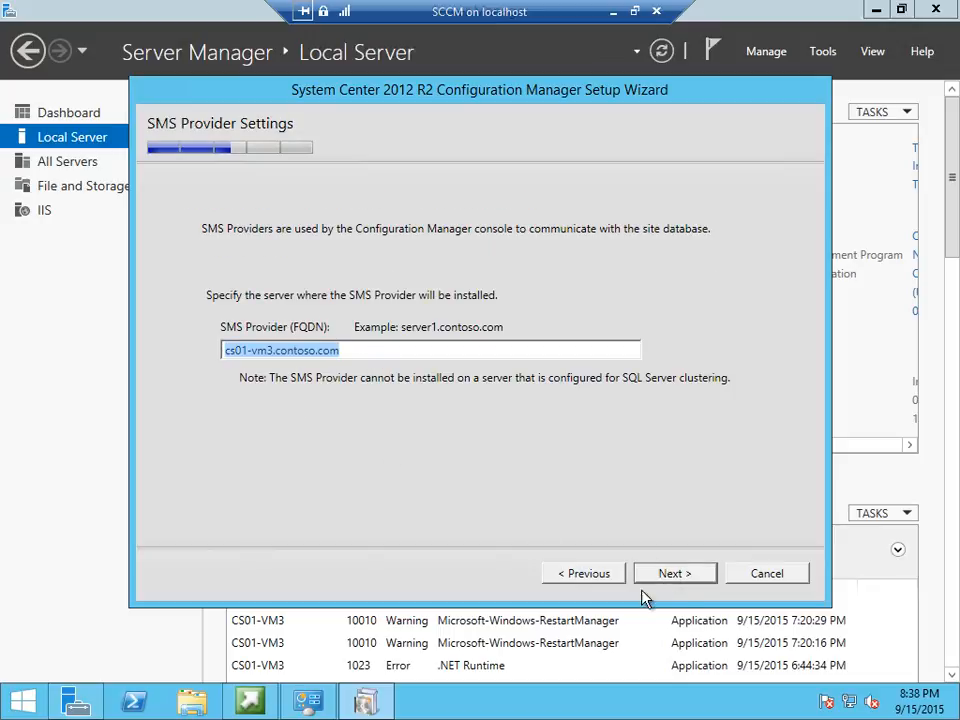
pyautogui.click(698, 576)
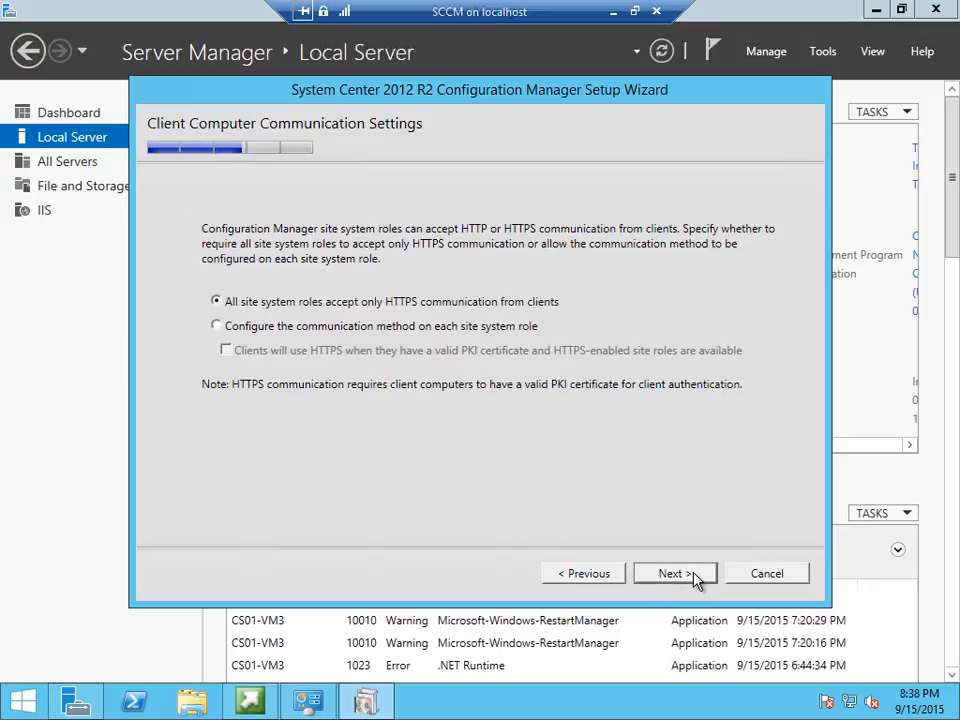
# Step: Choose configuring the communication method on each site system role, and accept installing the management point and distribution point on cs01-vm3.contoso.com over HTTP
pyautogui.click(318, 328)
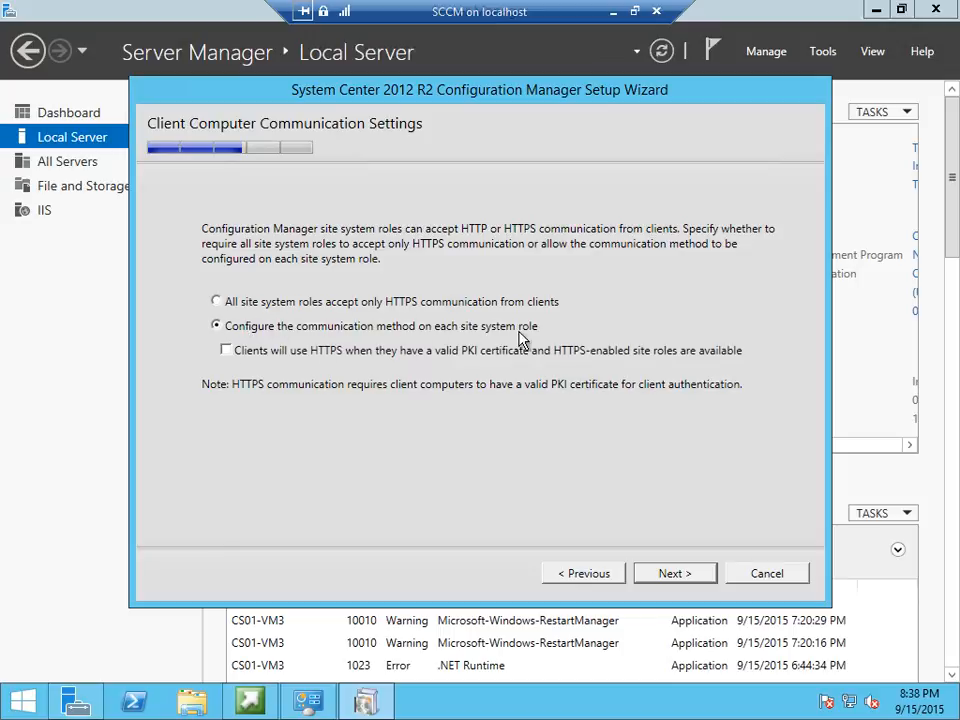
pyautogui.click(674, 574)
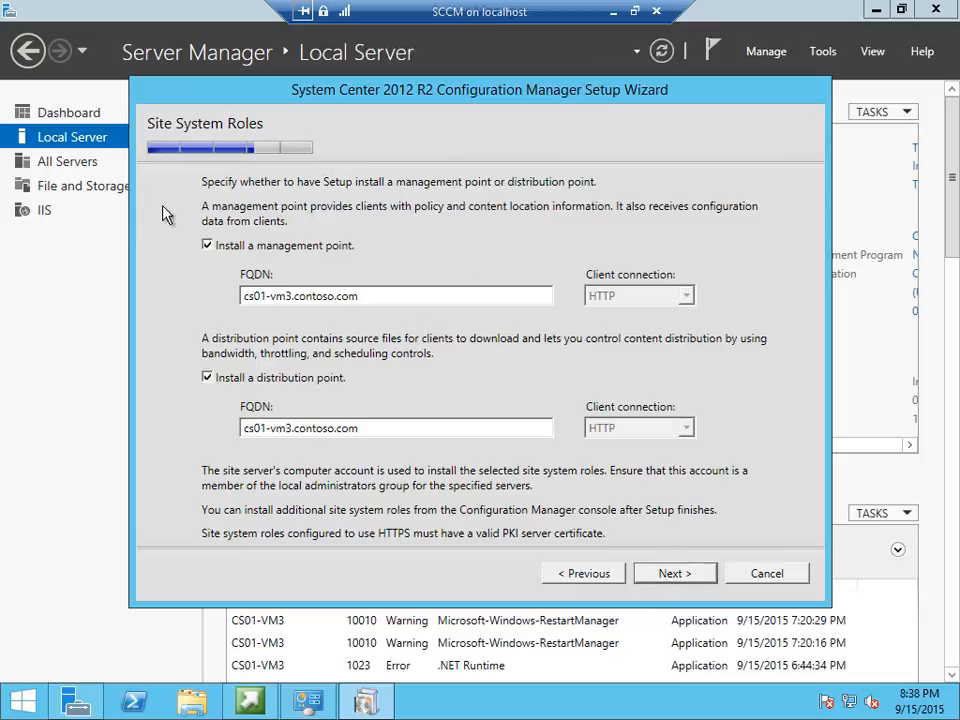
pyautogui.click(584, 573)
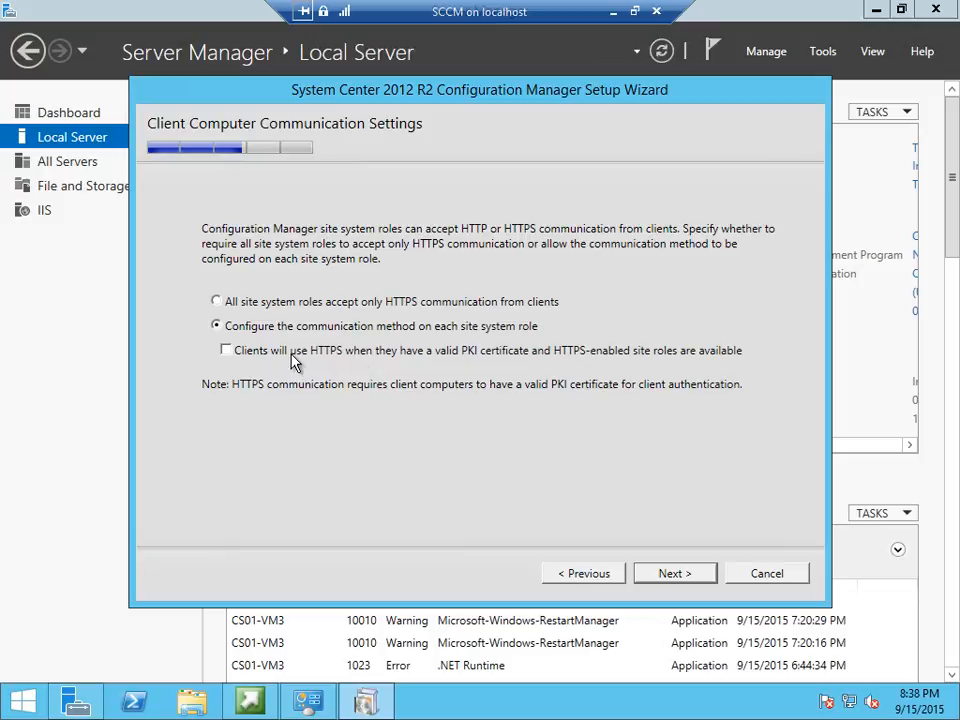
pyautogui.click(664, 576)
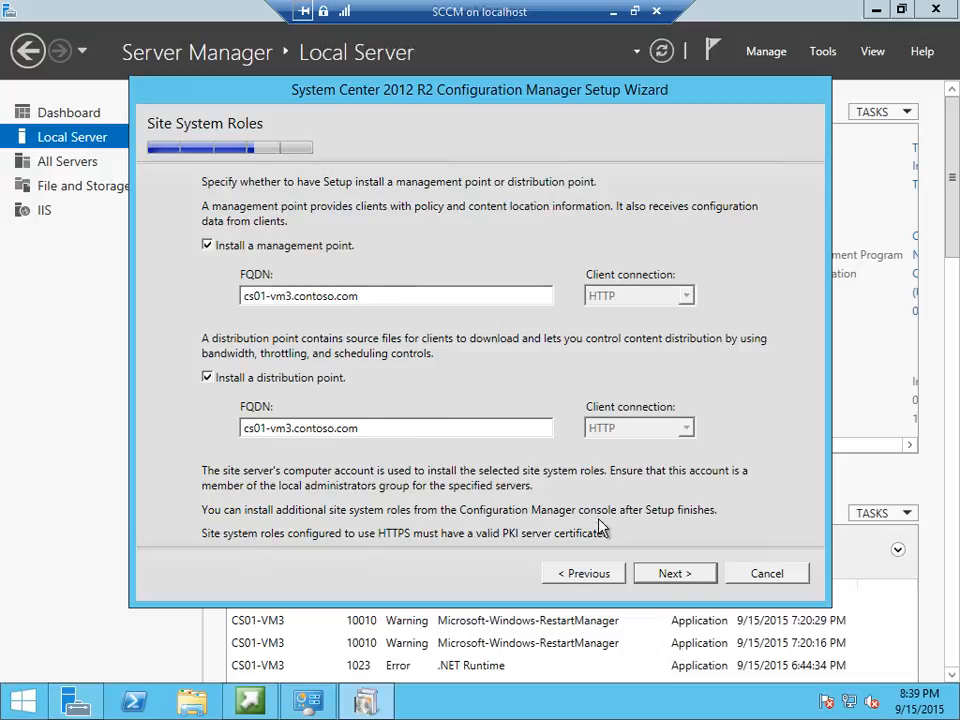
pyautogui.click(670, 573)
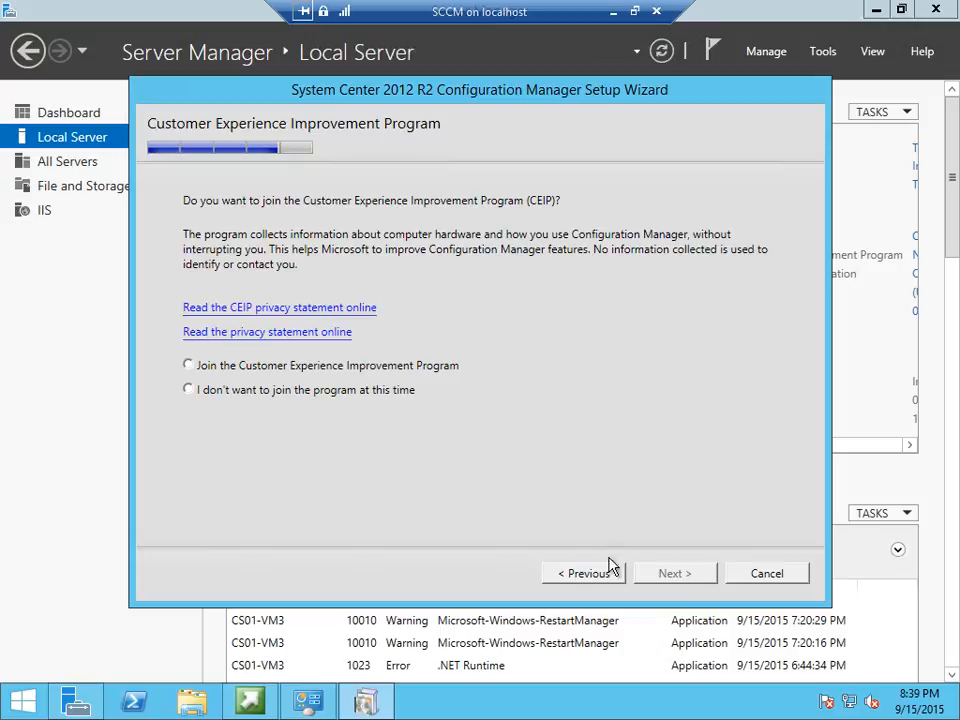
# Step: Decline joining the Customer Experience Improvement Program, then review the settings summary and start the prerequisite check
pyautogui.click(240, 389)
pyautogui.click(690, 576)
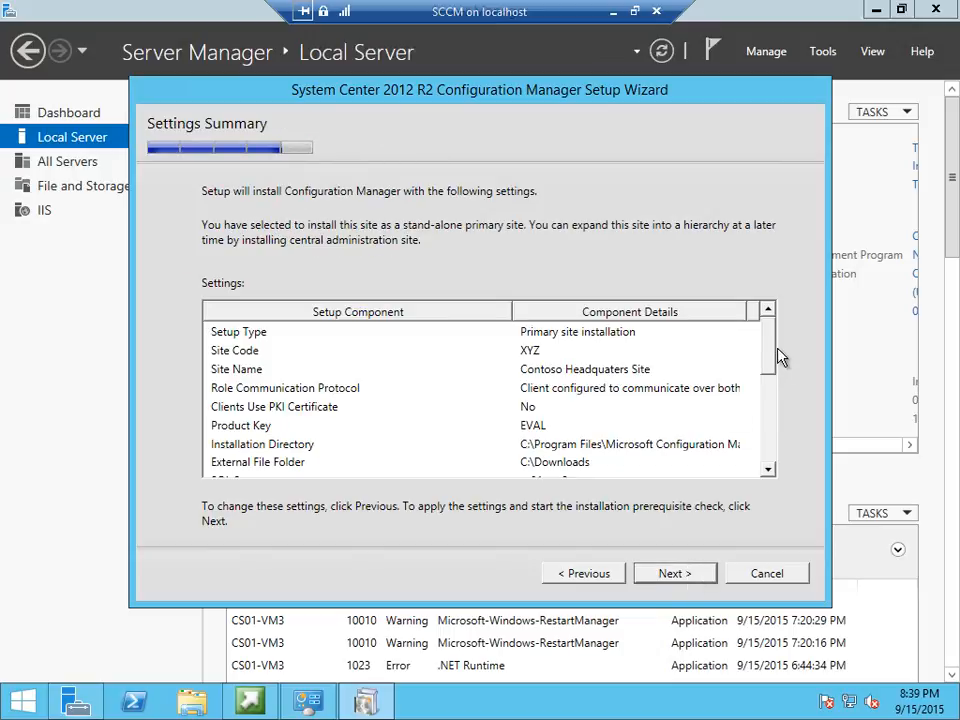
pyautogui.scroll(-4, 784, 404)
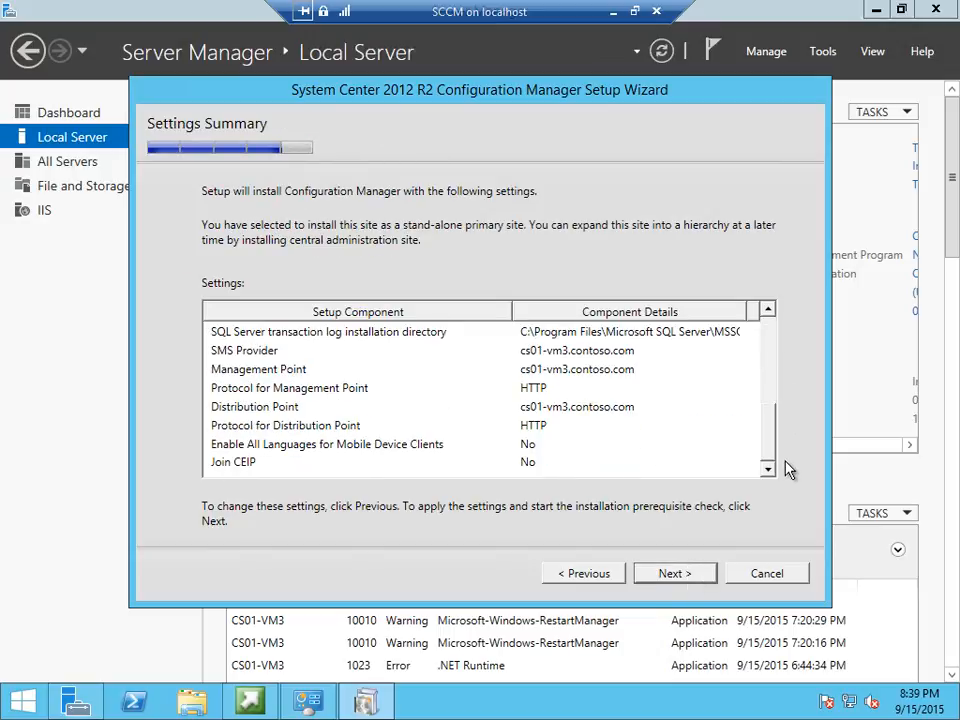
pyautogui.click(676, 578)
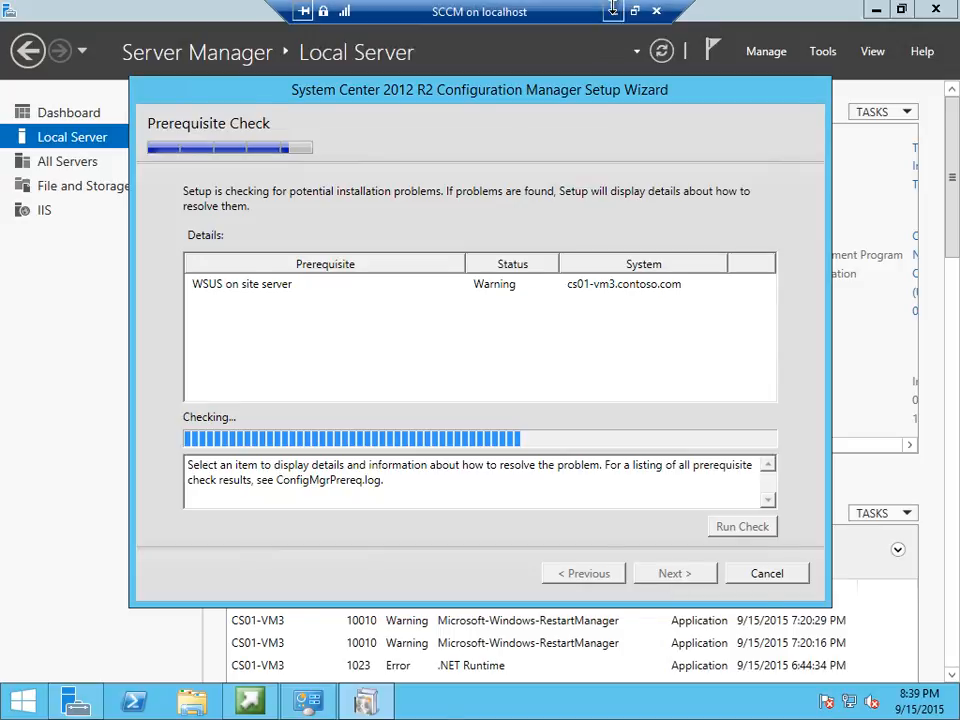
pyautogui.click(614, 11)
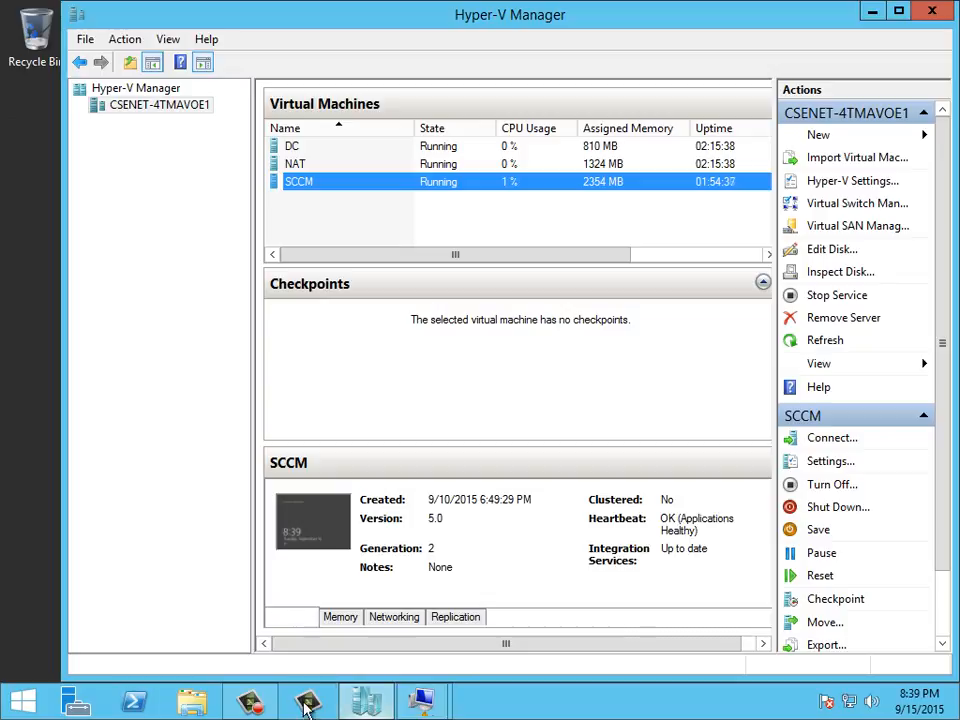
pyautogui.click(255, 703)
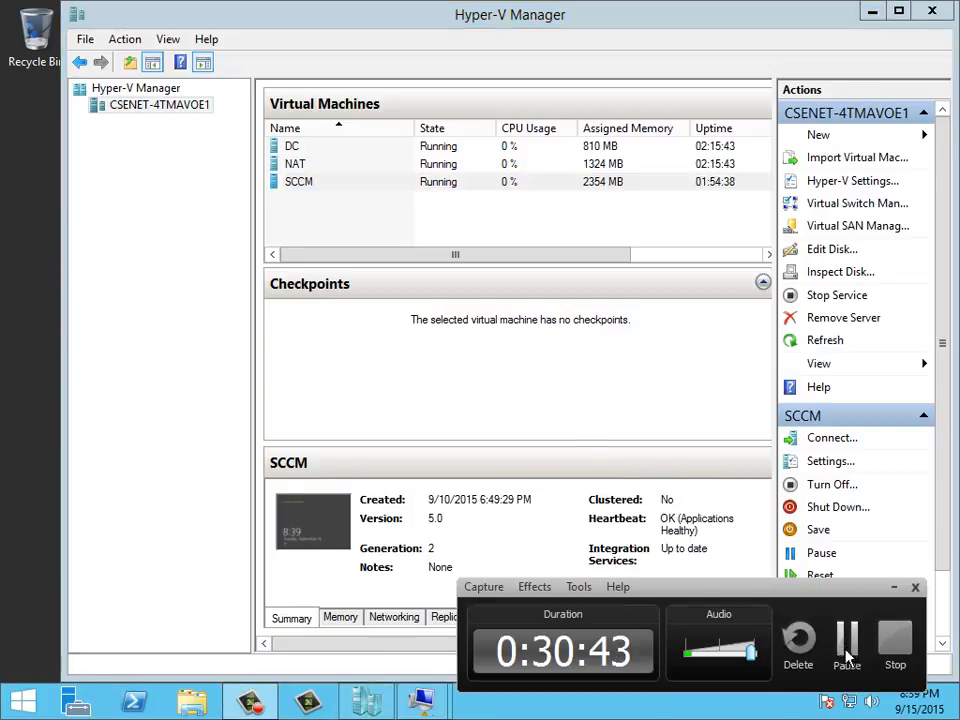
pyautogui.click(849, 638)
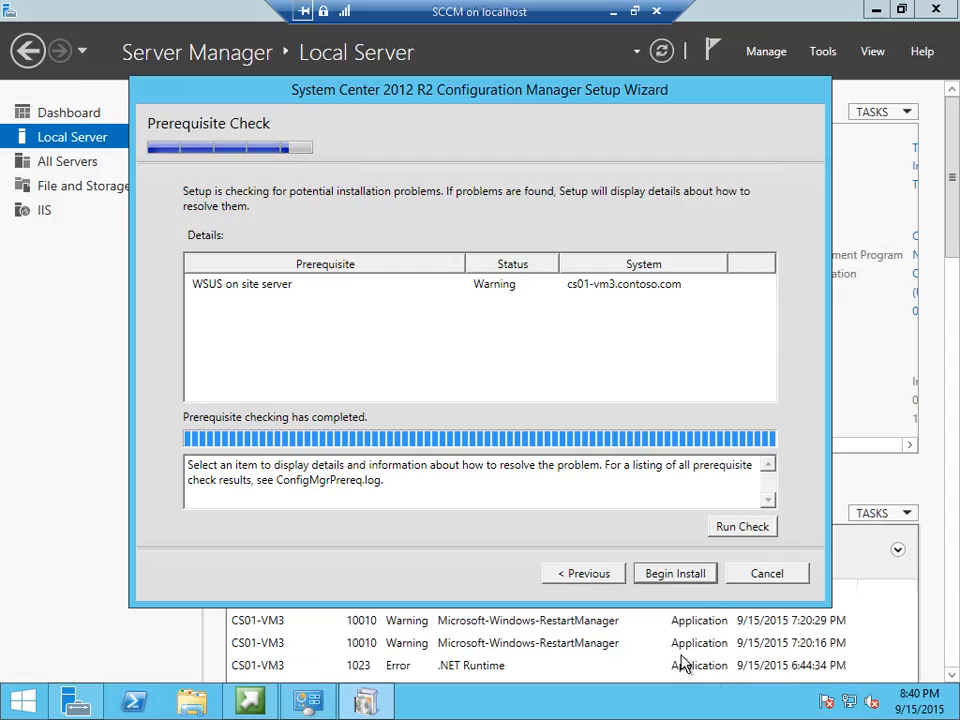
# Step: Begin the Configuration Manager site installation and minimize the SCCM virtual machine window while it runs
pyautogui.click(649, 576)
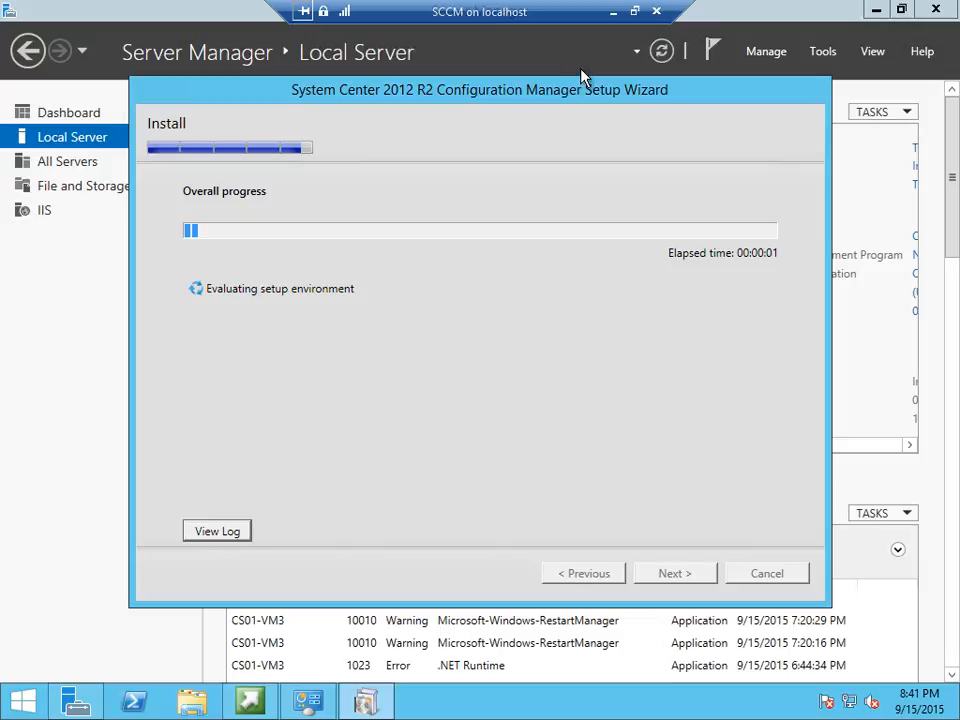
pyautogui.click(613, 12)
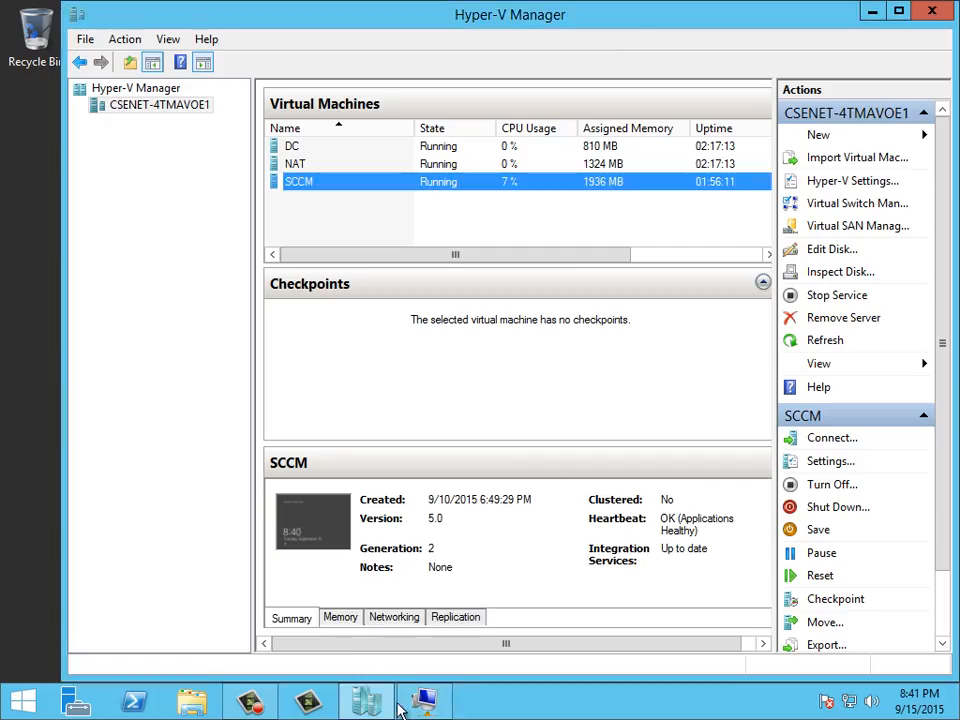